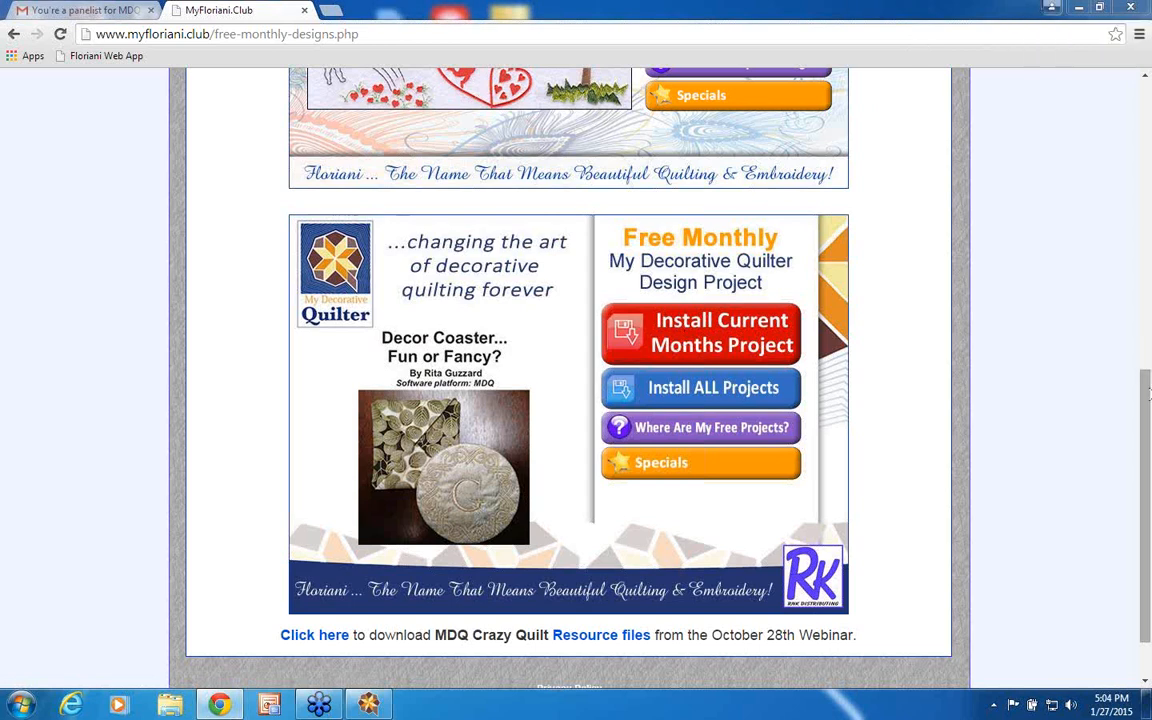
- Download the current month's My Decorative Quilter design project from the free monthly designs page
left_click_drag(1147, 395, 1128, 194)
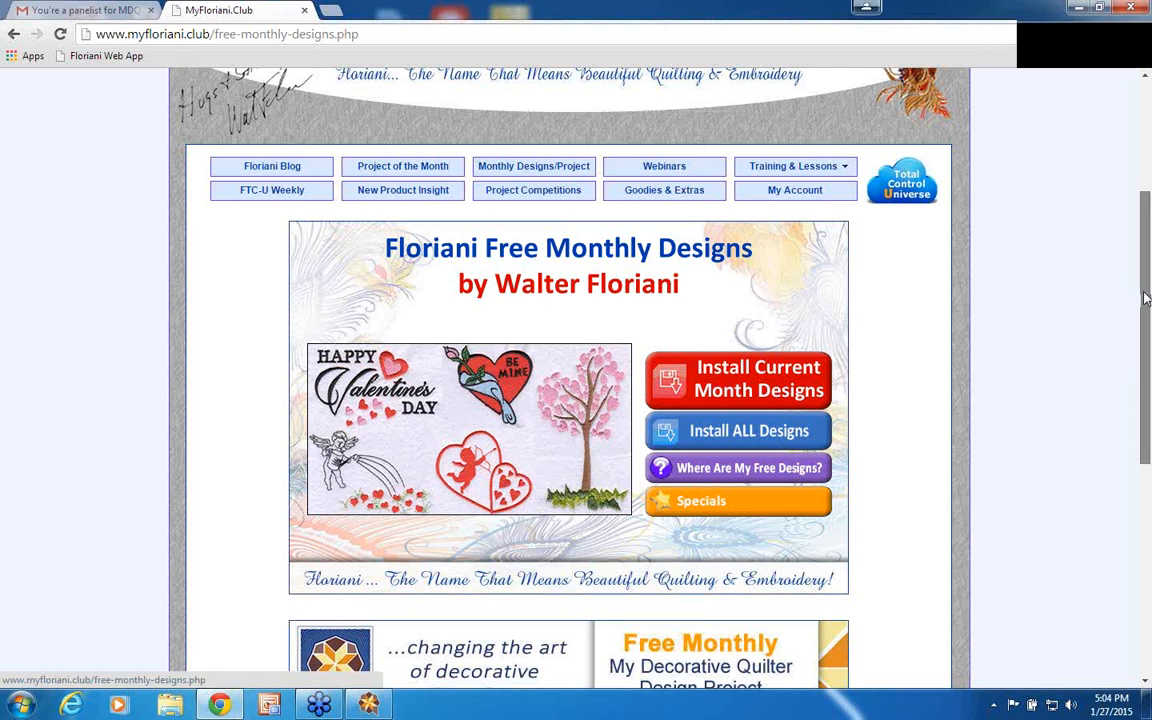
scroll(827, 444, "down", 4)
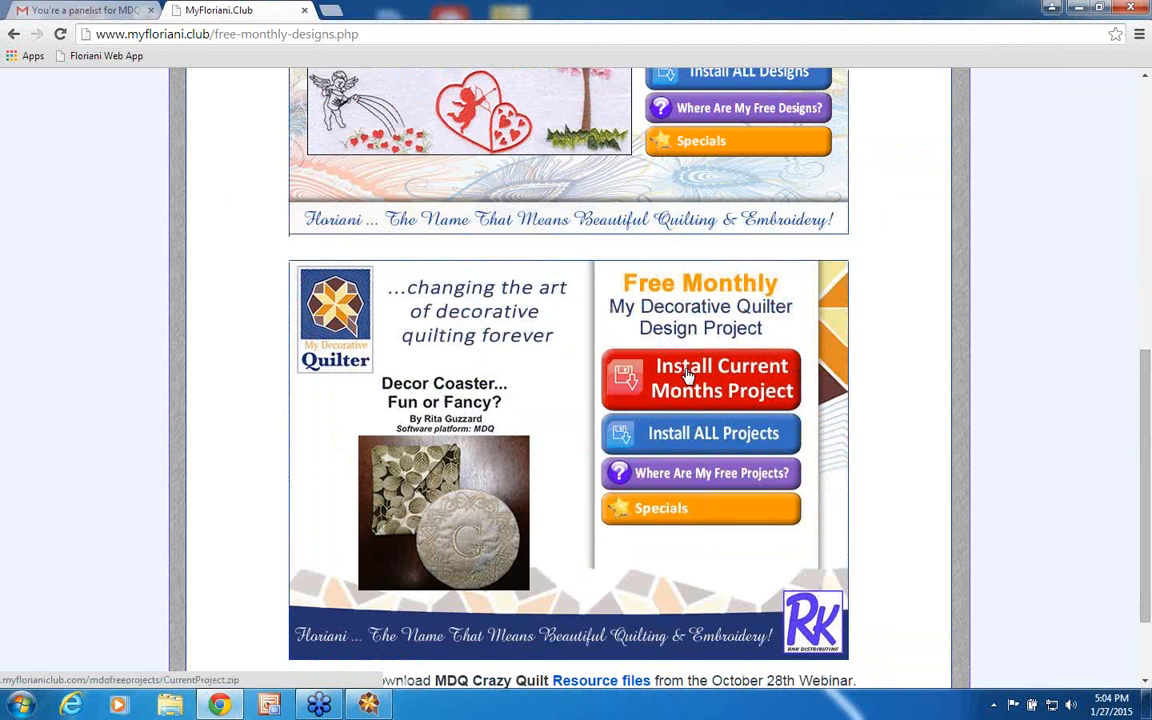
left_click(687, 375)
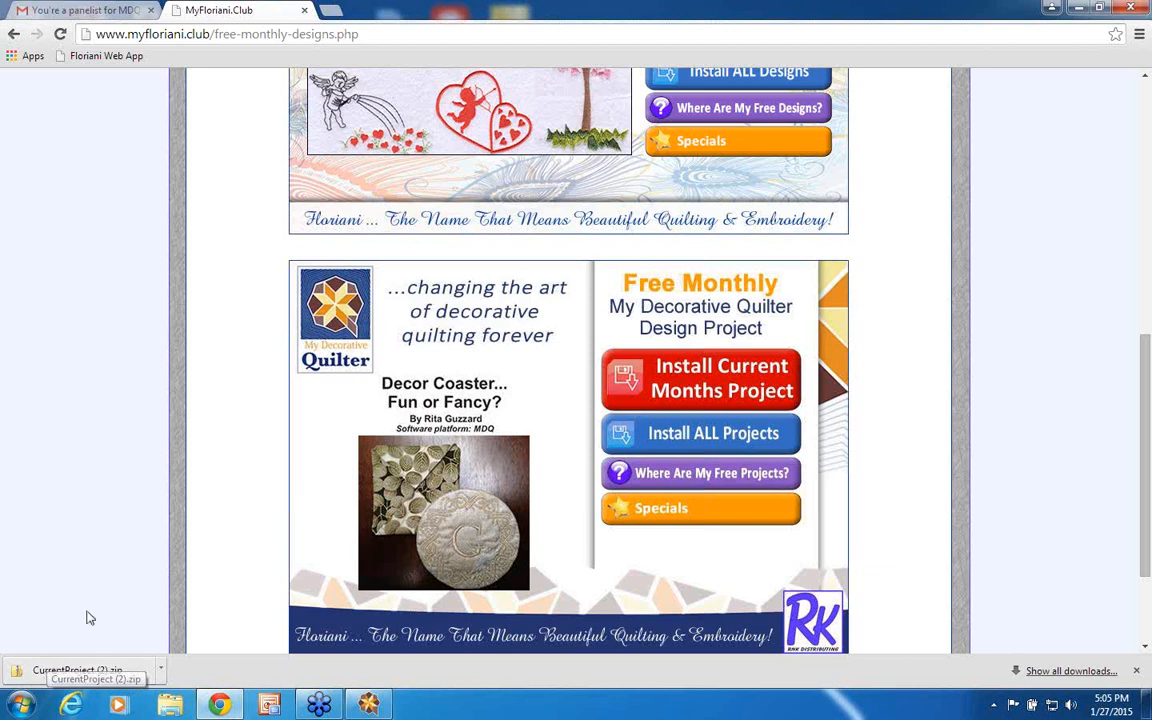
- Run CurrentProject.exe from the downloaded CurrentProject (2).zip, allow it to make changes and install the January 2015 Free MDQ Project
left_click(47, 672)
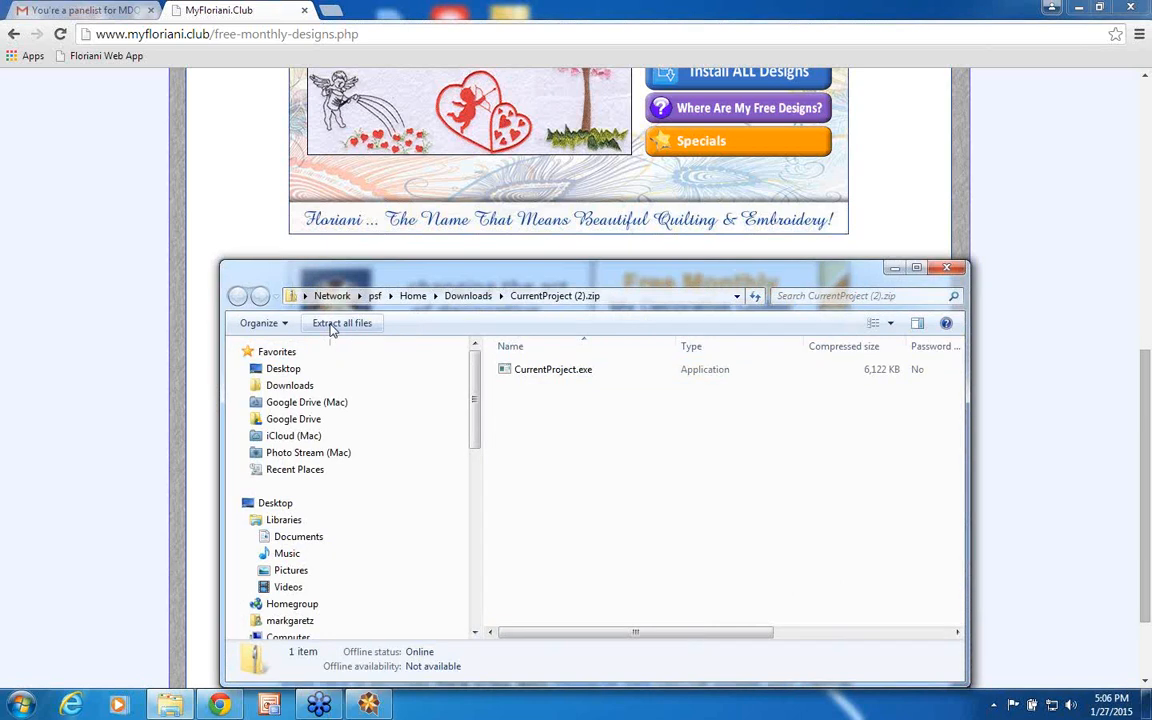
double_click(560, 372)
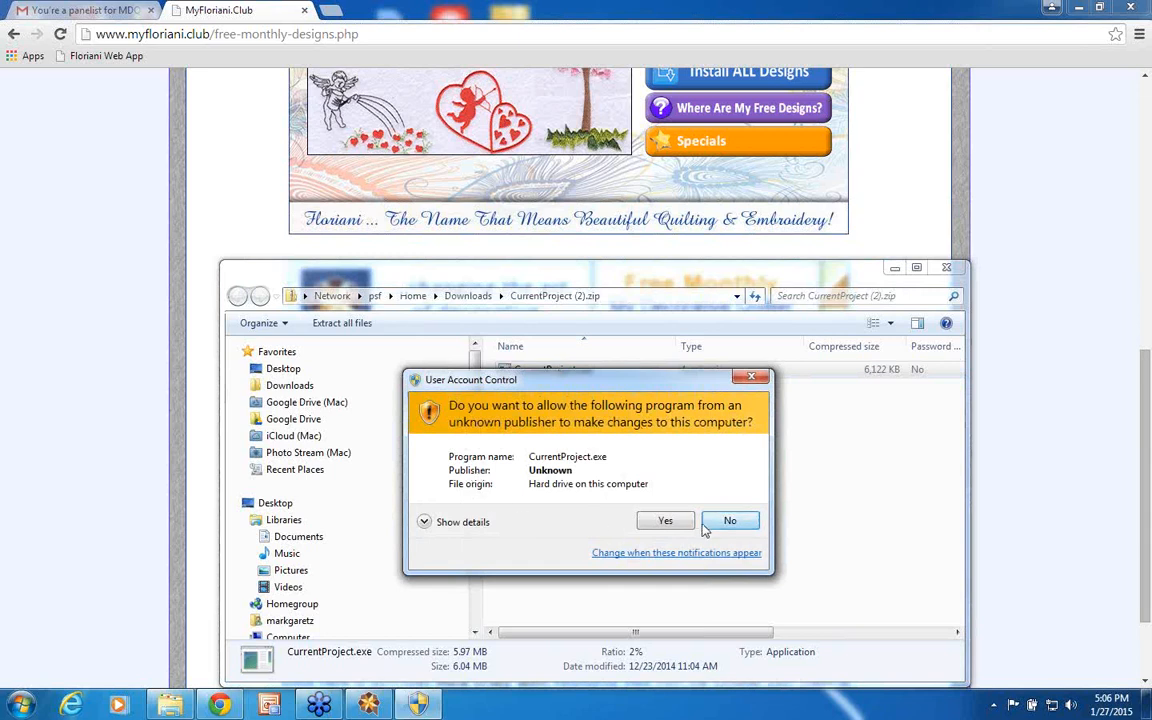
left_click(676, 528)
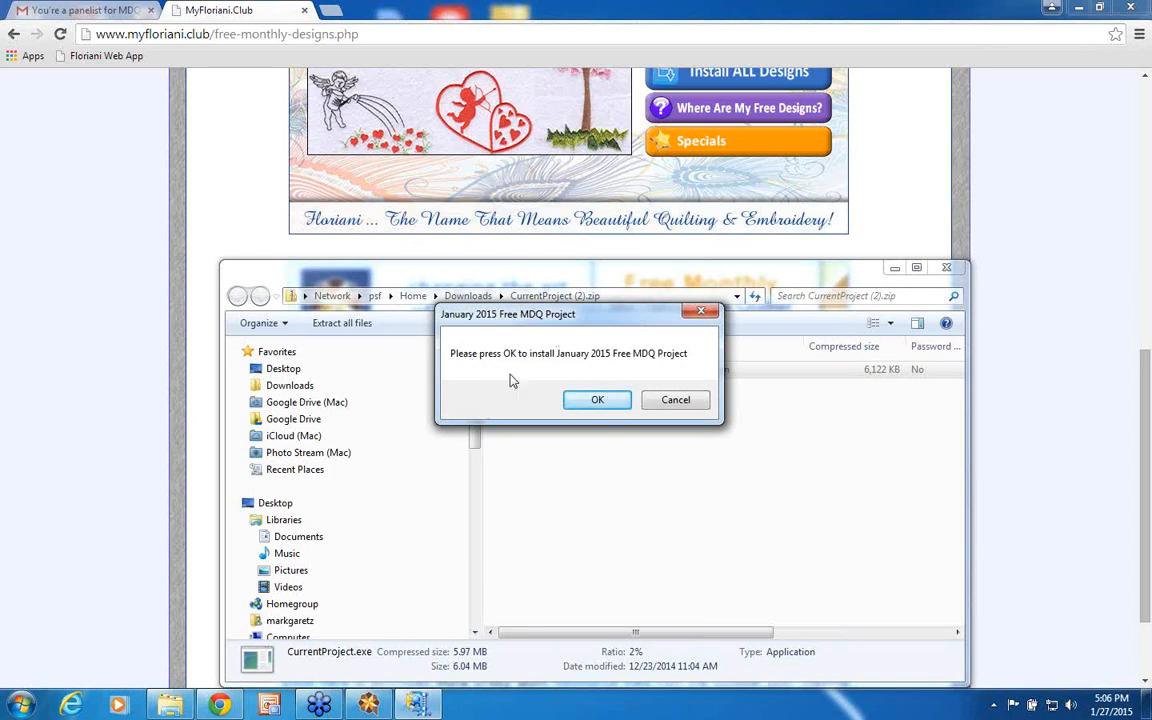
left_click(597, 401)
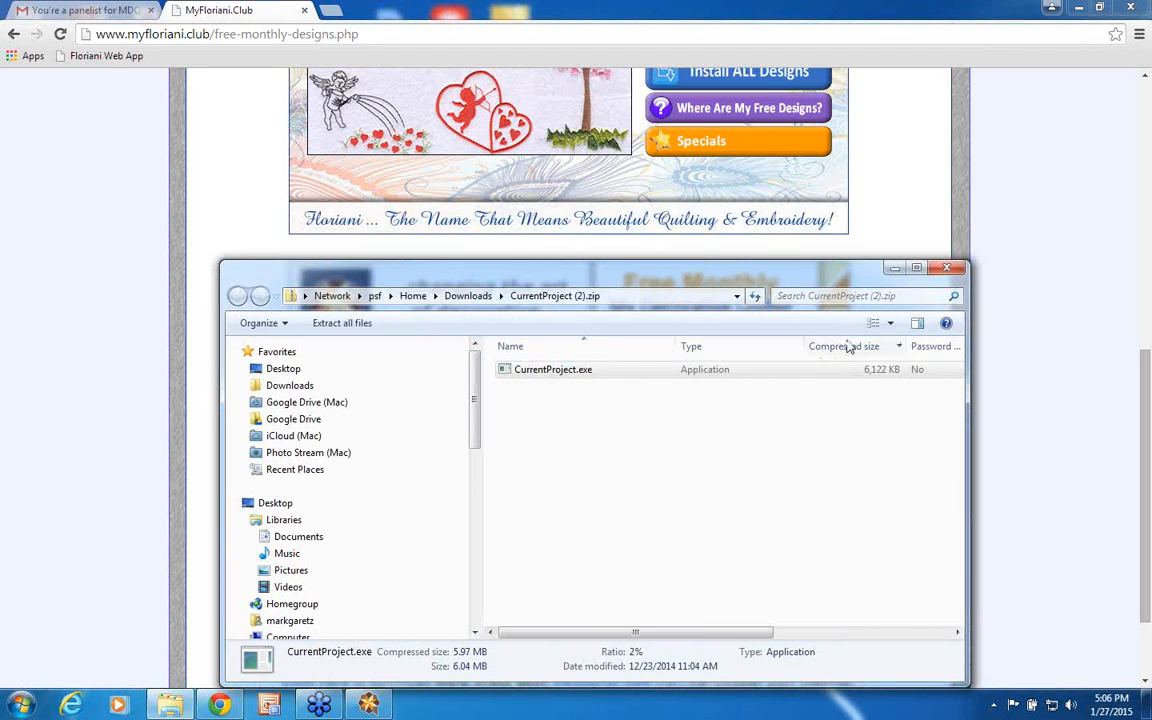
left_click(947, 270)
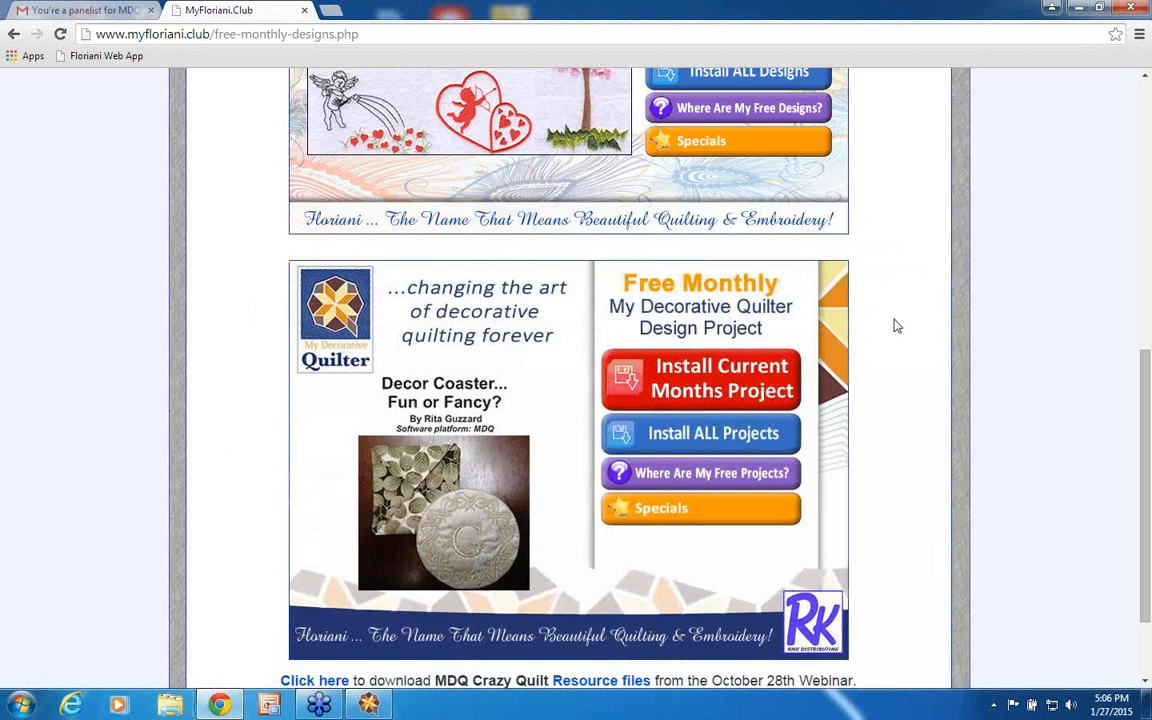
- Minimize the browser, open the Decor Coaster Assembly.ppt presentation in PowerPoint Viewer and advance to the finished coaster photo
left_click(1080, 9)
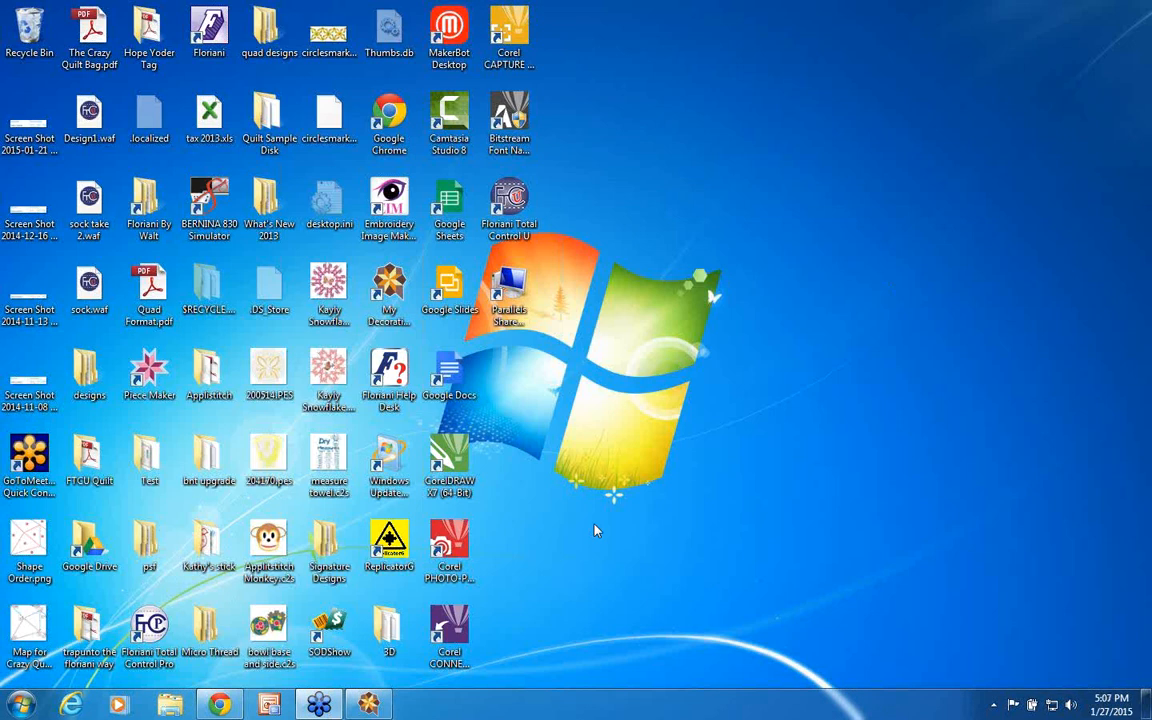
right_click(270, 705)
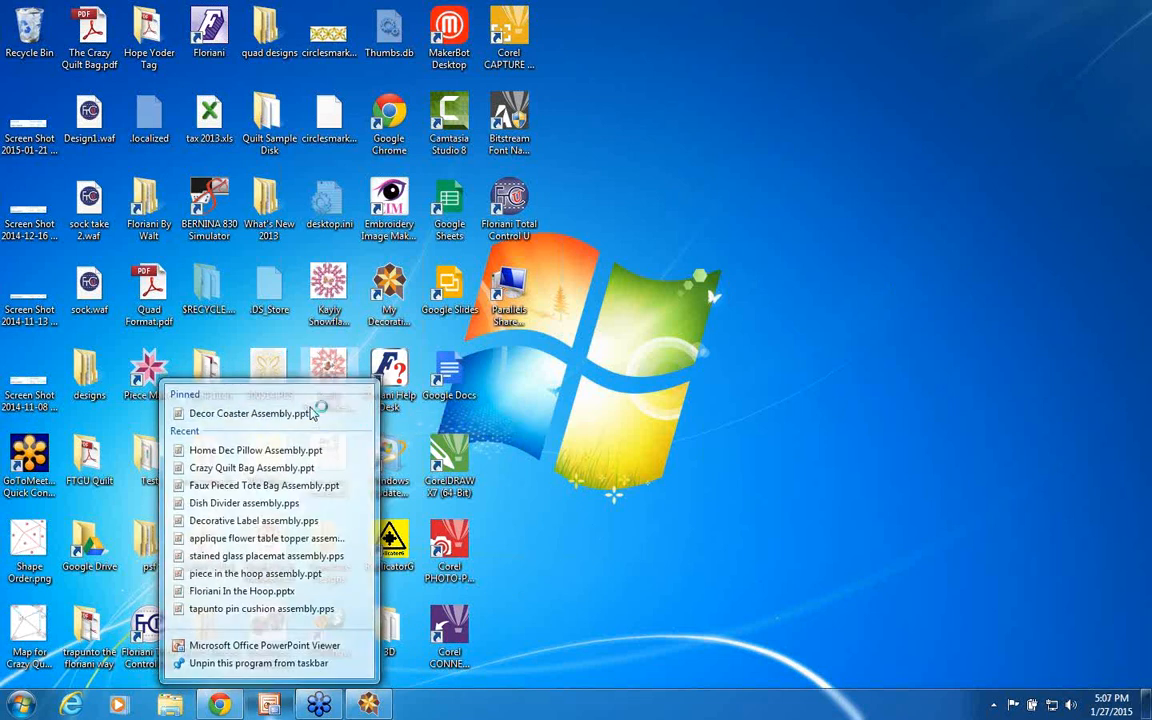
left_click(305, 410)
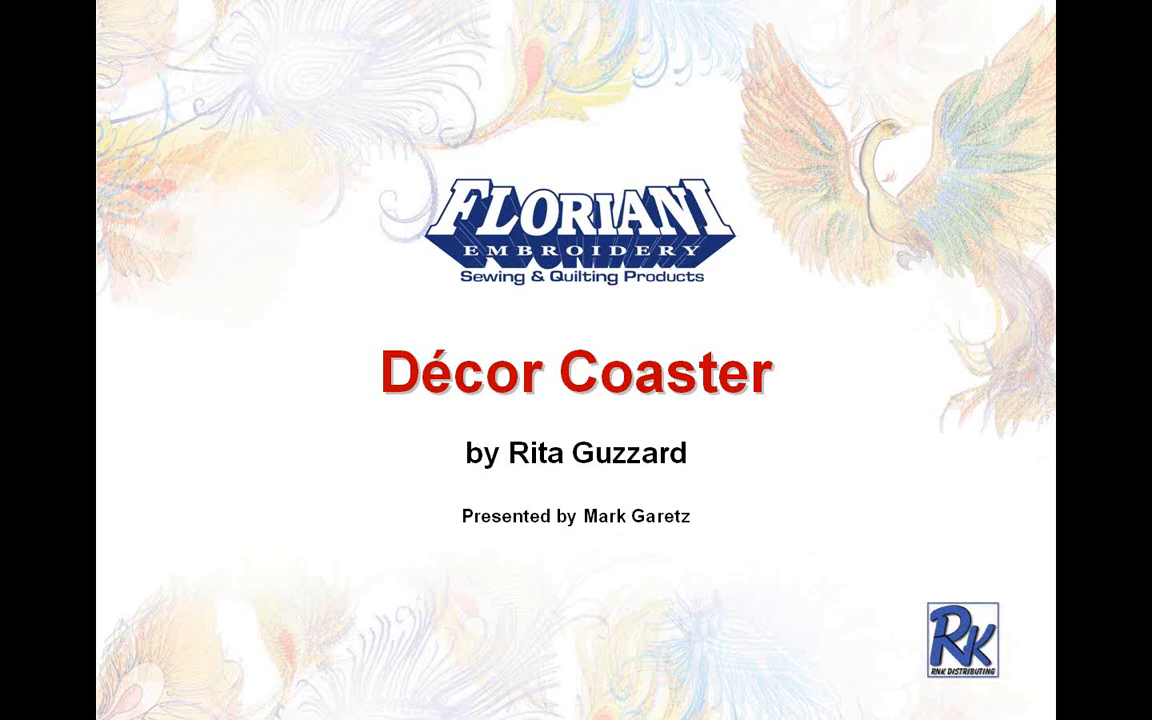
left_click(561, 433)
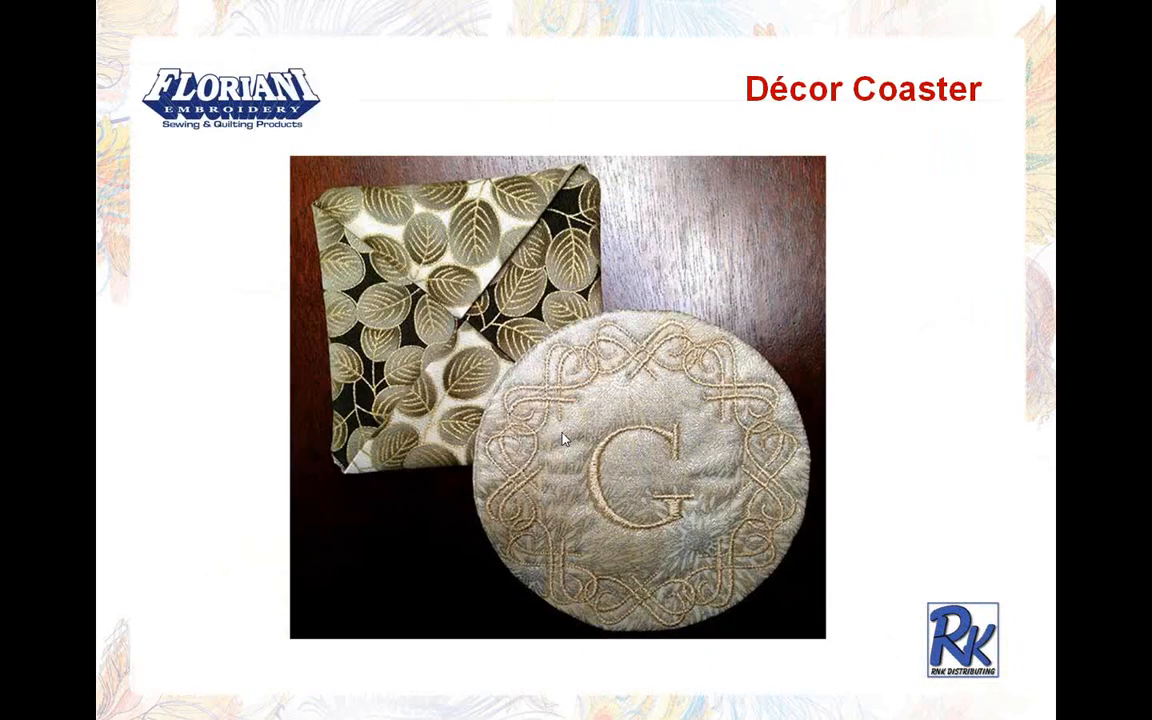
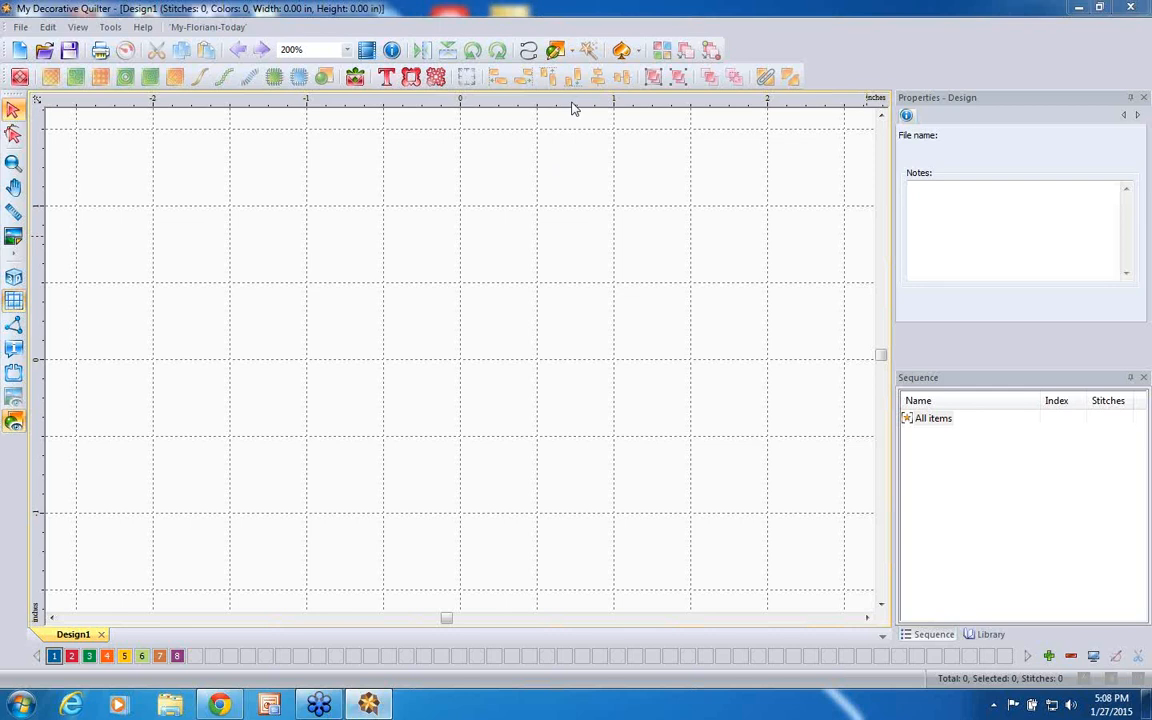
- Set the ruler units to inches and review the grid spacing and digitizing settings in the general options
right_click(574, 109)
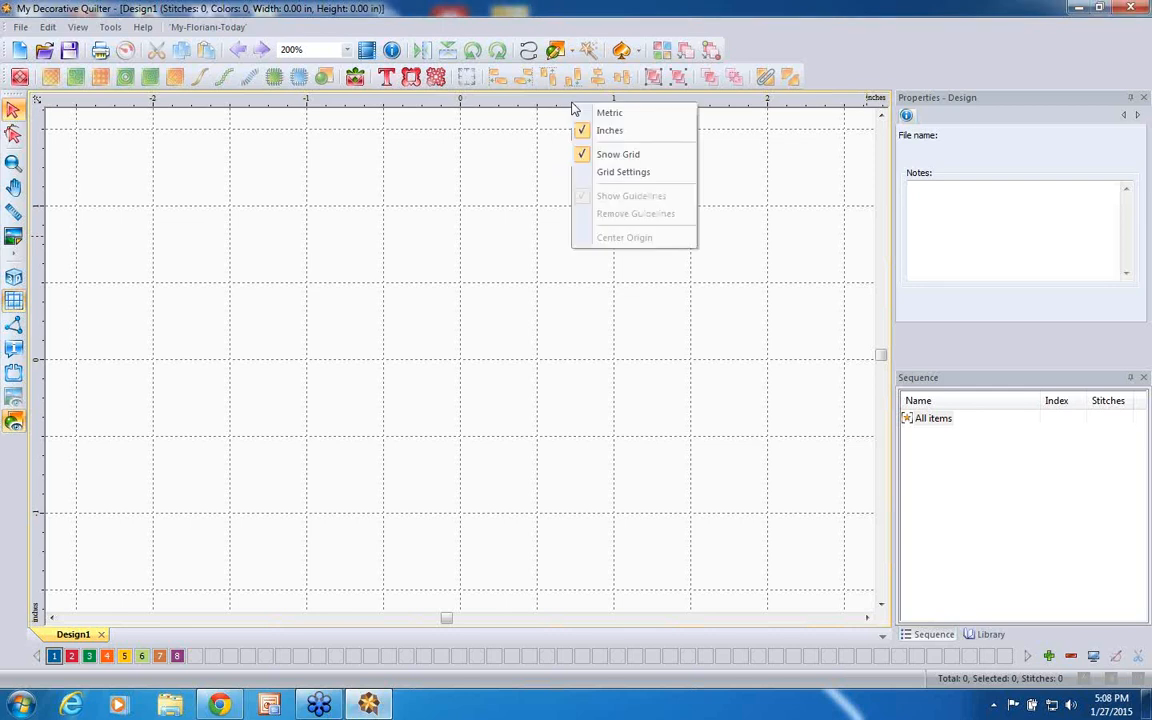
left_click(615, 133)
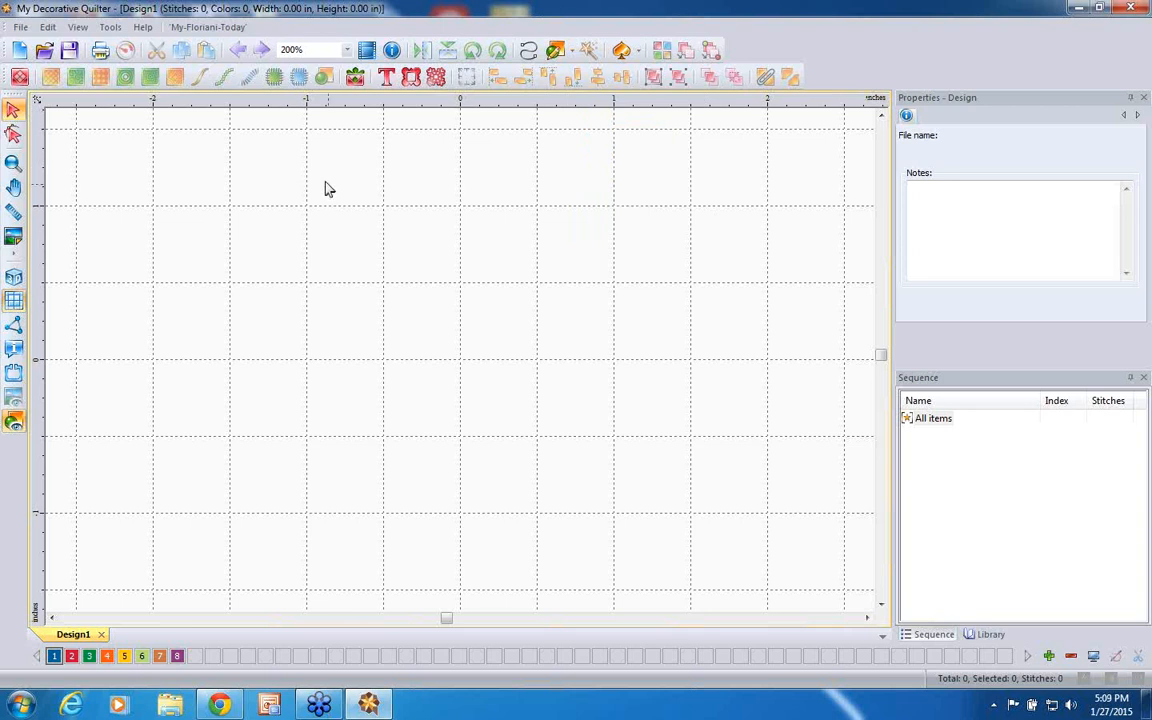
left_click(111, 28)
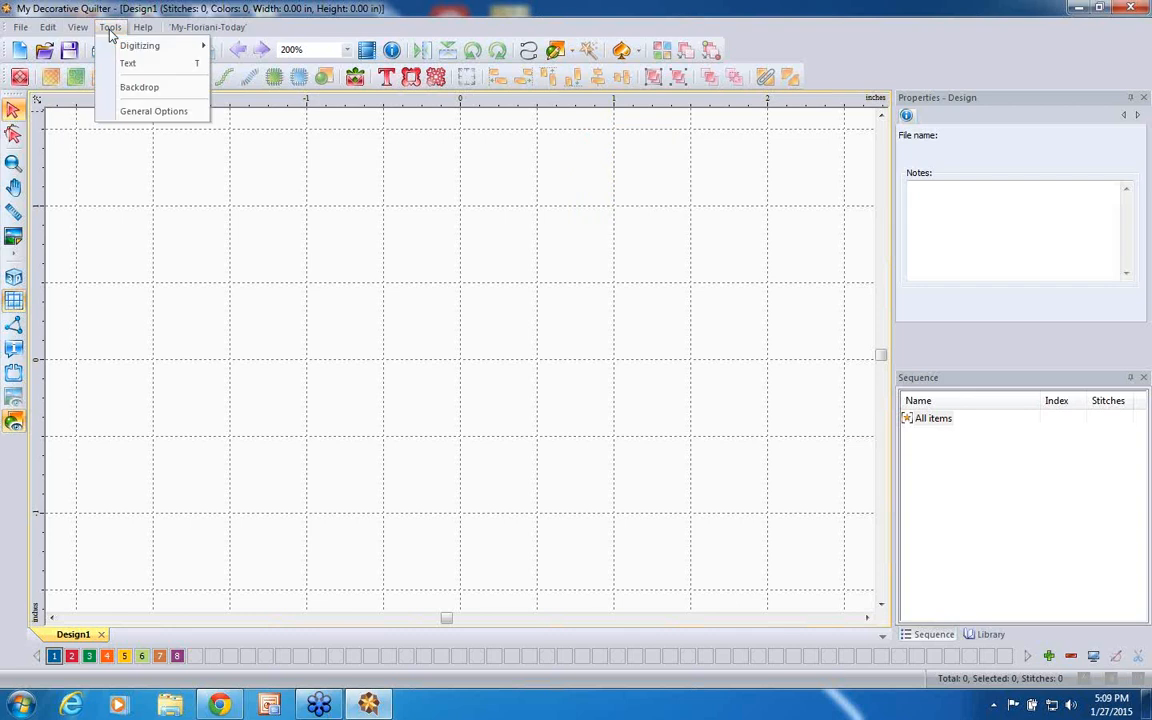
left_click(155, 115)
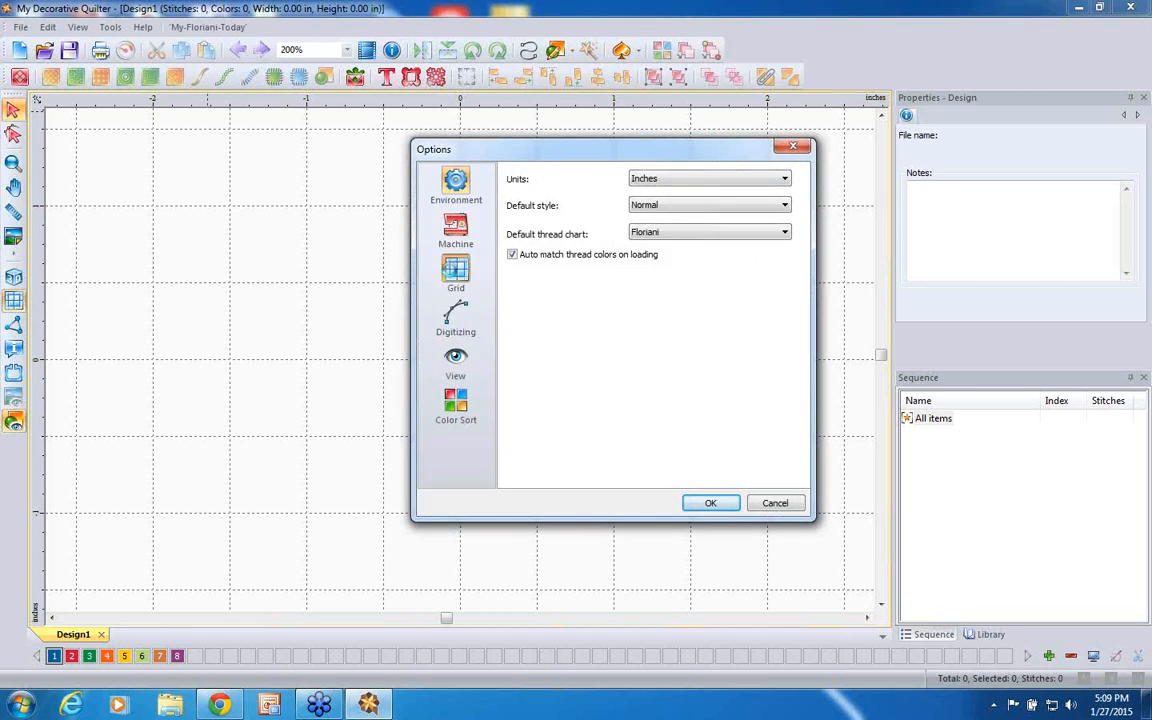
left_click(455, 272)
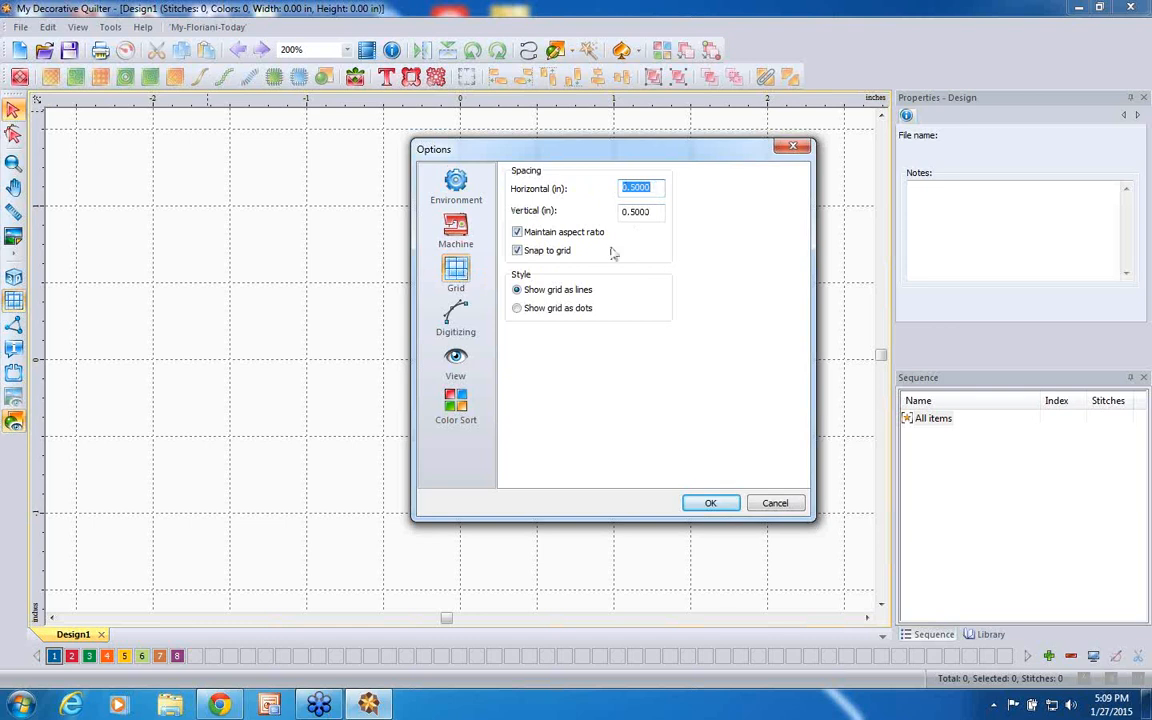
left_click(517, 232)
left_click(457, 316)
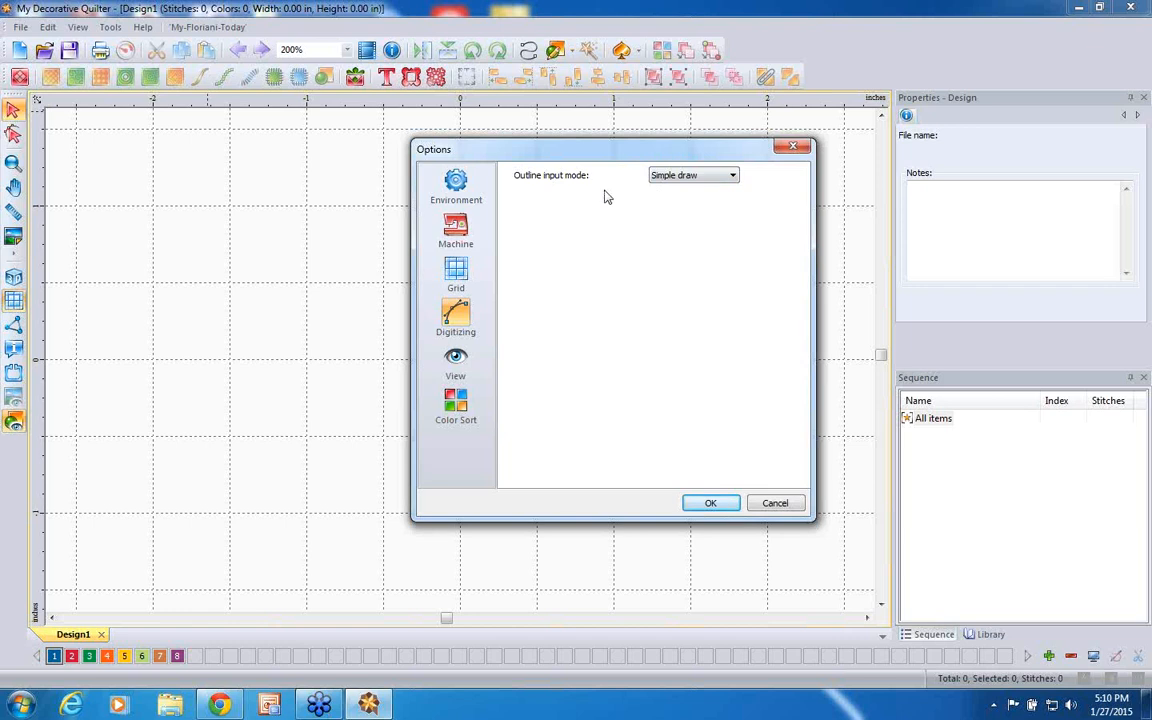
left_click(711, 505)
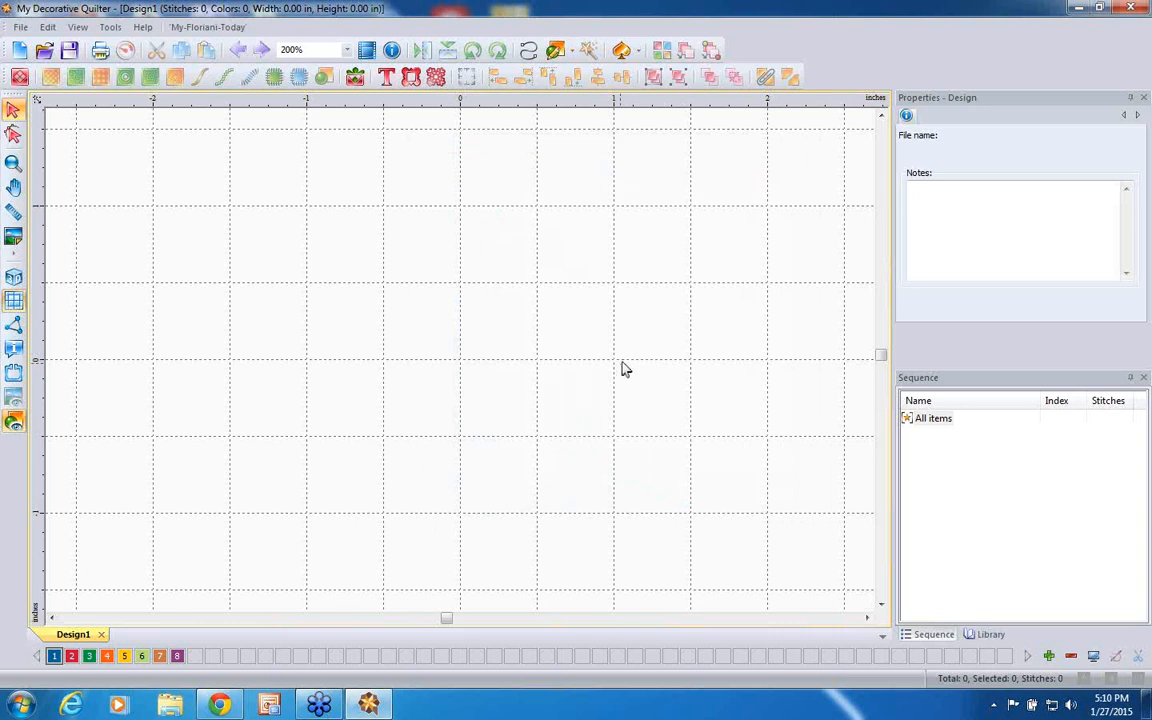
- Set the design zoom to 100% and switch the grid off and back on
left_click(347, 52)
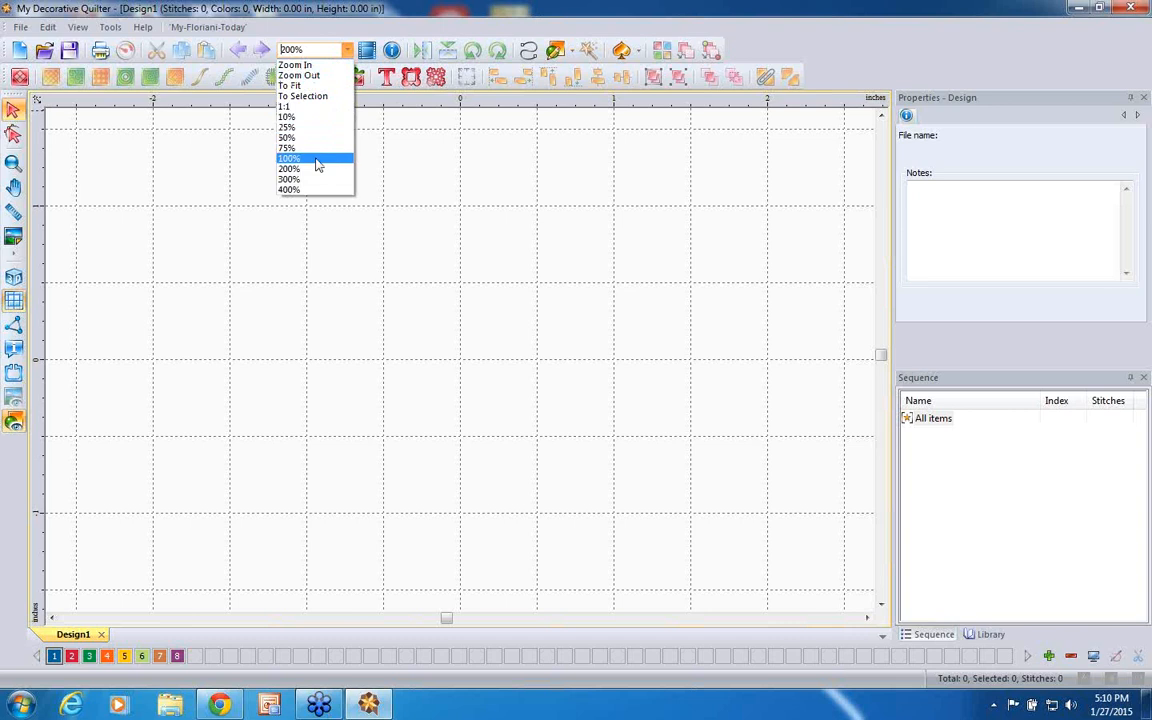
left_click(315, 162)
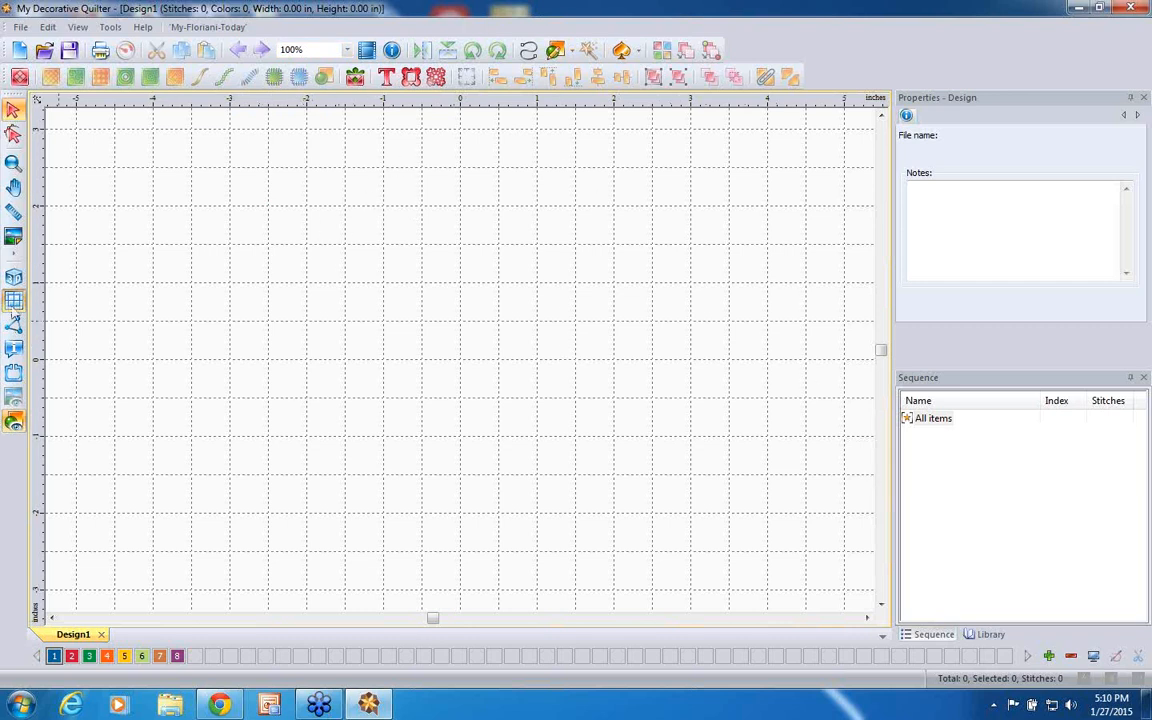
left_click(14, 299)
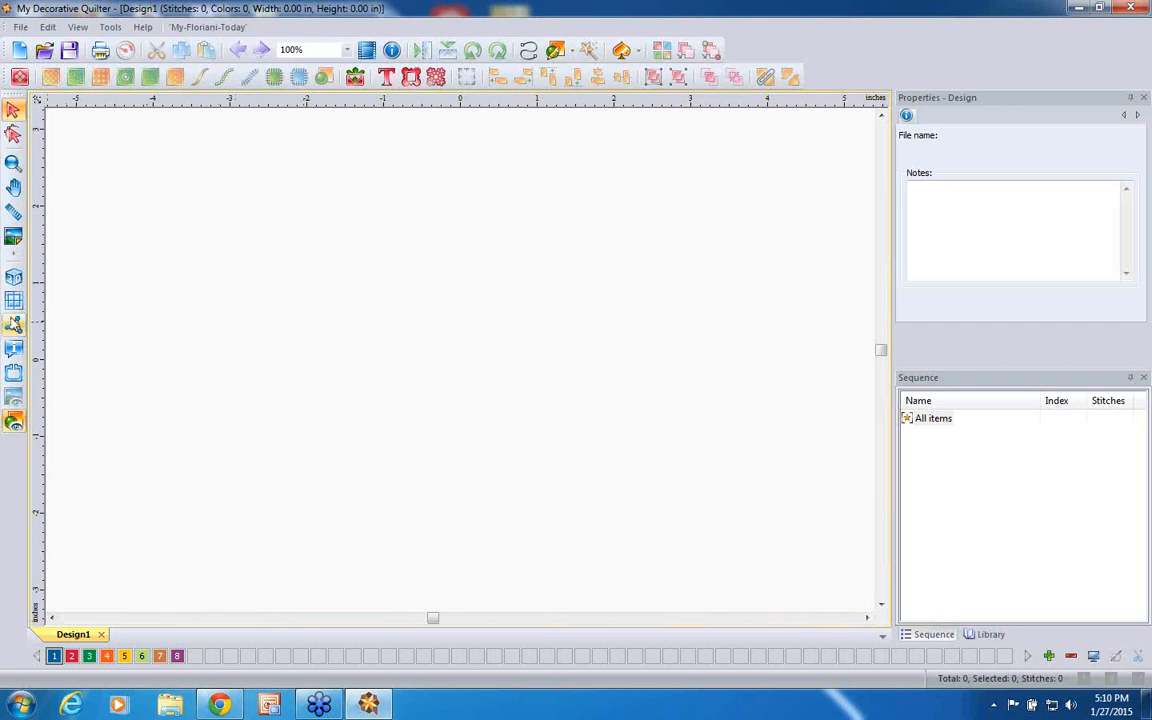
left_click(13, 300)
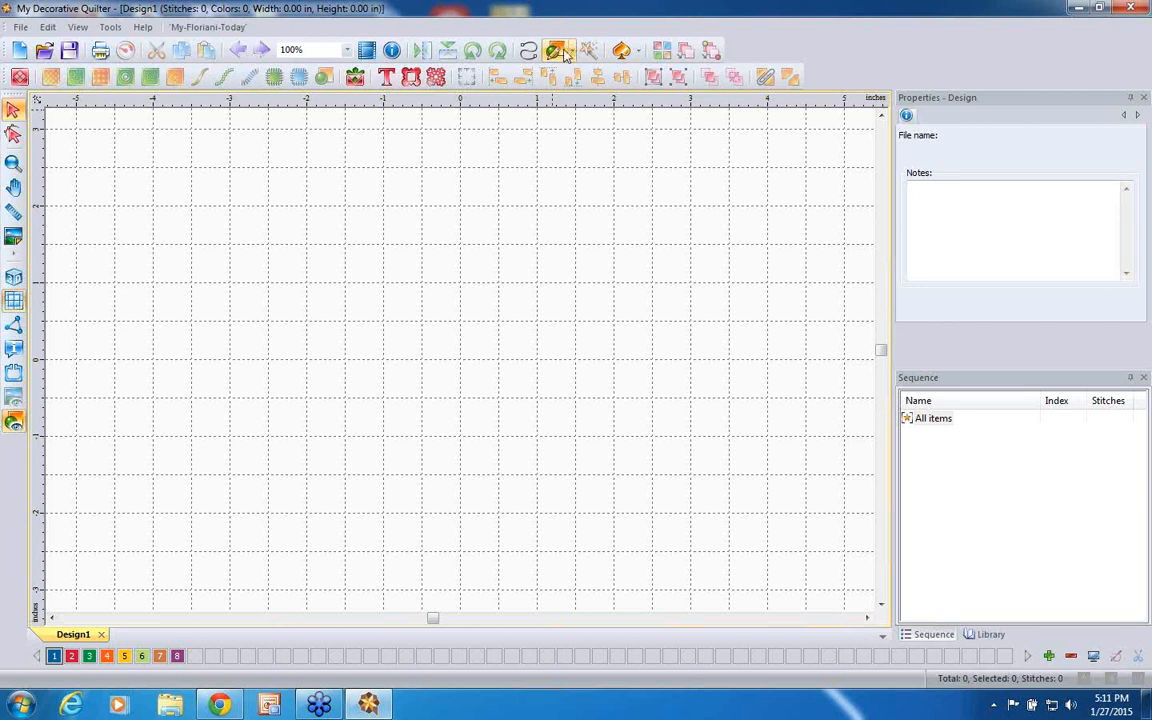
- Draw a circle 4 inches in diameter with the Ellipse tool, snapped to the grid from (0, 3) to (4, -1)
left_click(573, 52)
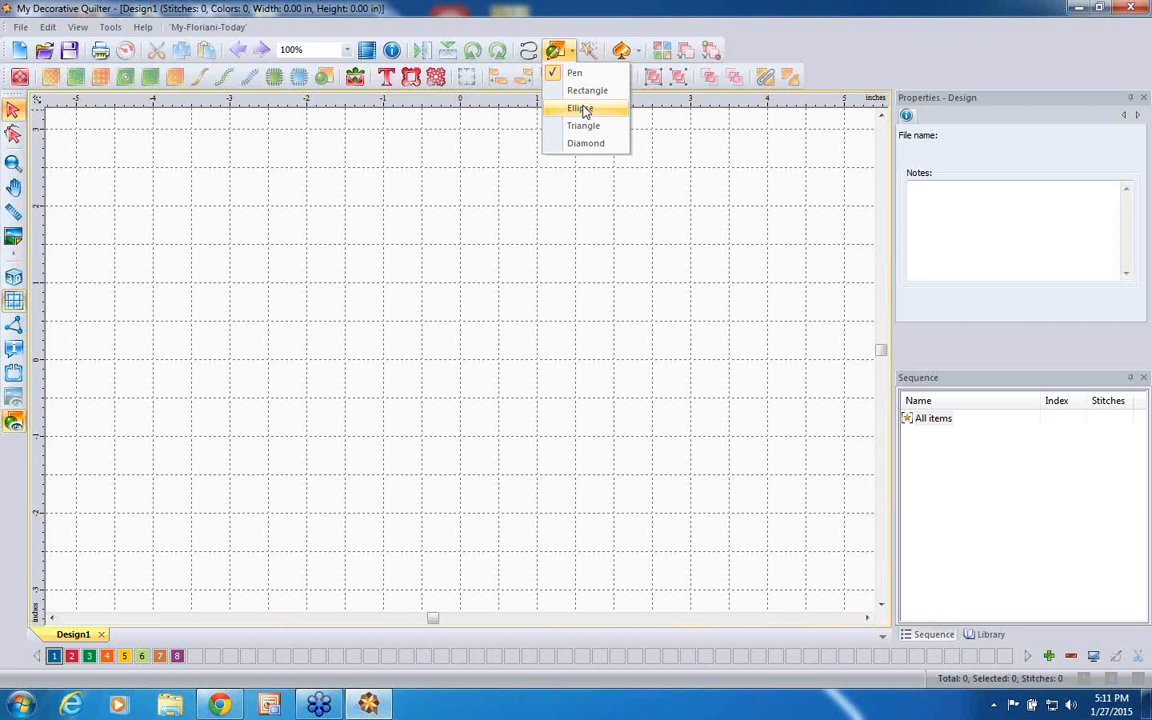
left_click(582, 108)
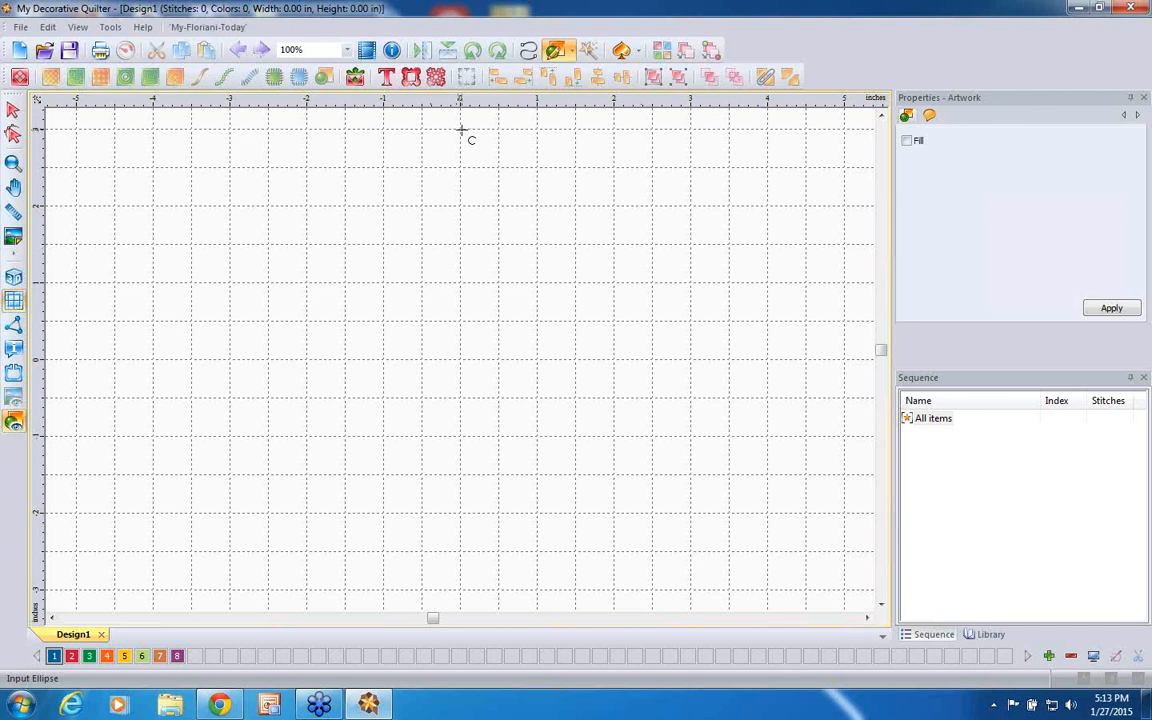
mouse_move(461, 129)
left_mouse_down()
mouse_move(478, 157)
mouse_move(648, 284)
mouse_move(664, 326)
mouse_move(711, 368)
mouse_move(730, 432)
mouse_move(735, 378)
mouse_move(715, 311)
mouse_move(715, 404)
mouse_move(754, 432)
left_mouse_up()
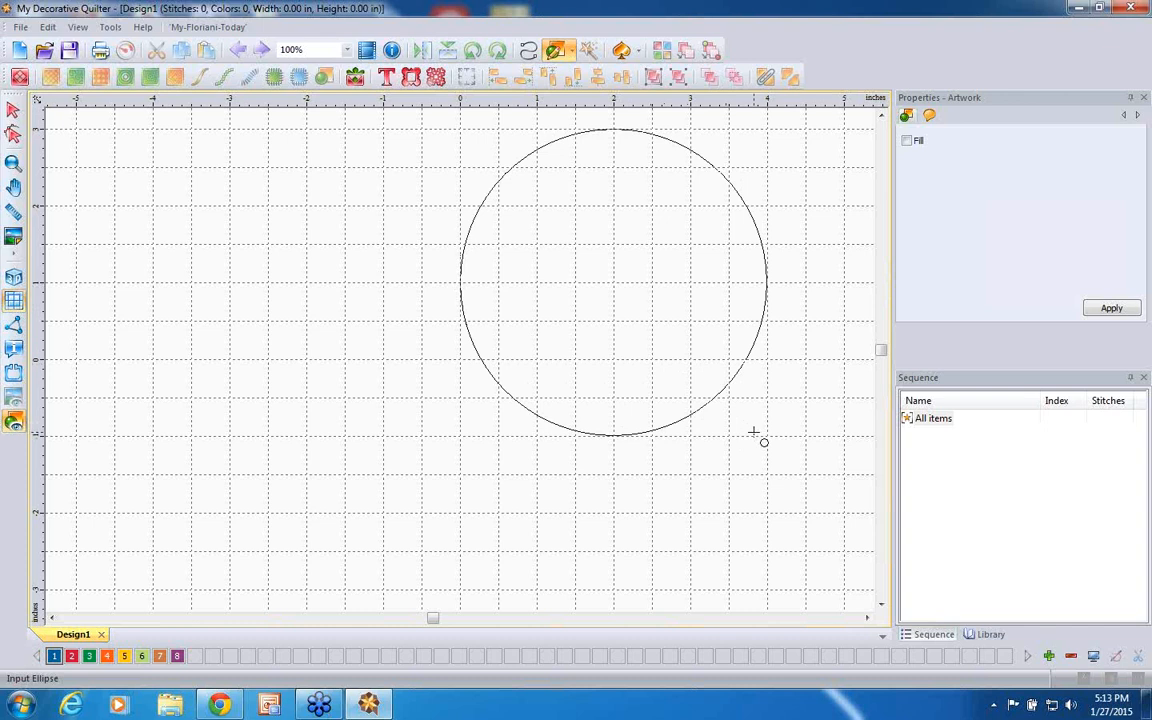
left_click_drag(754, 432, 762, 436)
left_click_drag(762, 436, 762, 436)
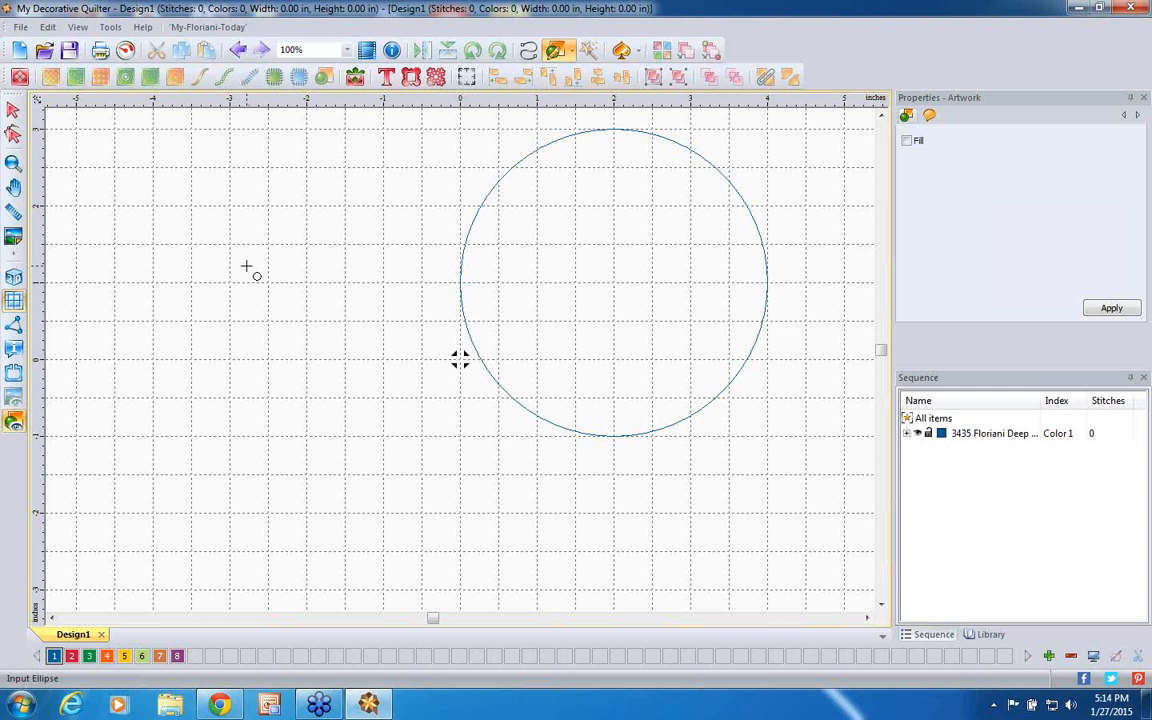
- Insert the Flourish 33 decor into the design, deselect it and display the stitches in 3D
left_click(14, 163)
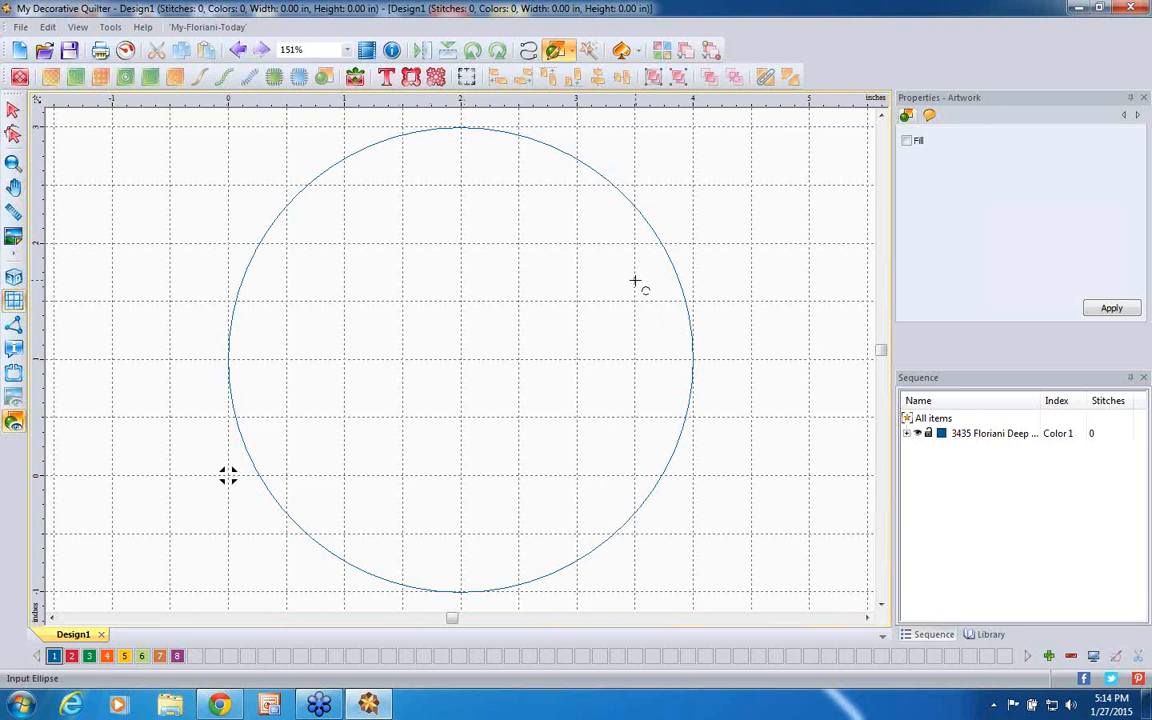
left_click(436, 78)
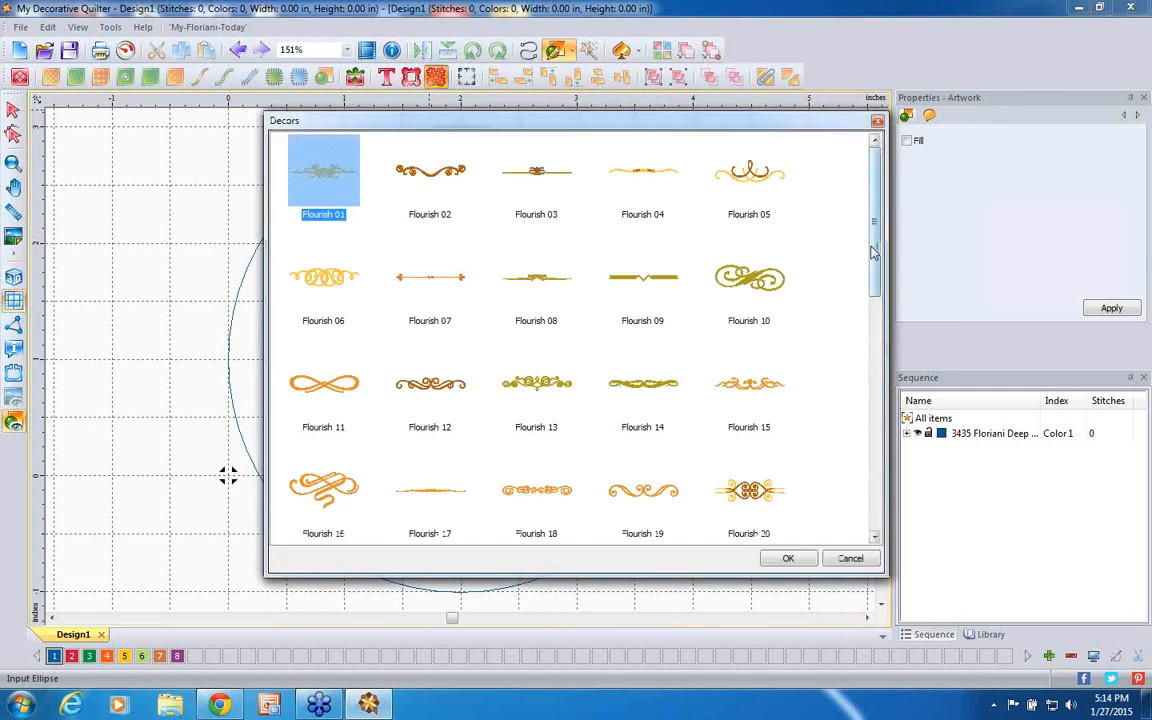
left_click_drag(875, 247, 879, 393)
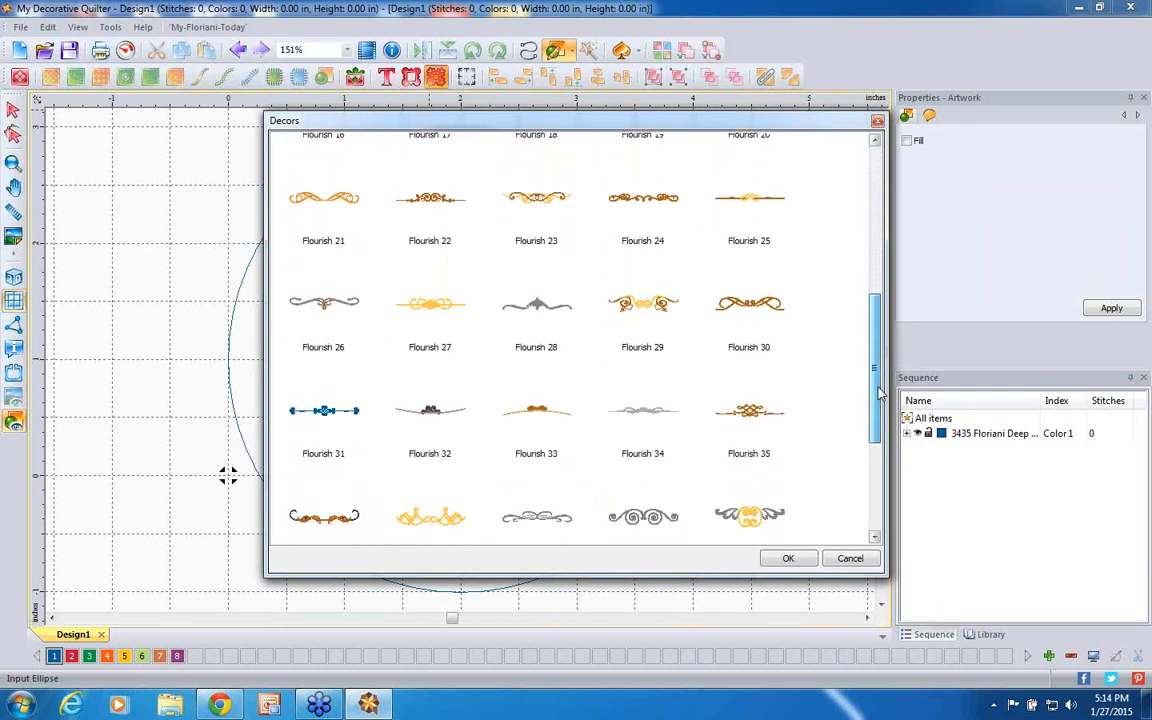
left_click(533, 410)
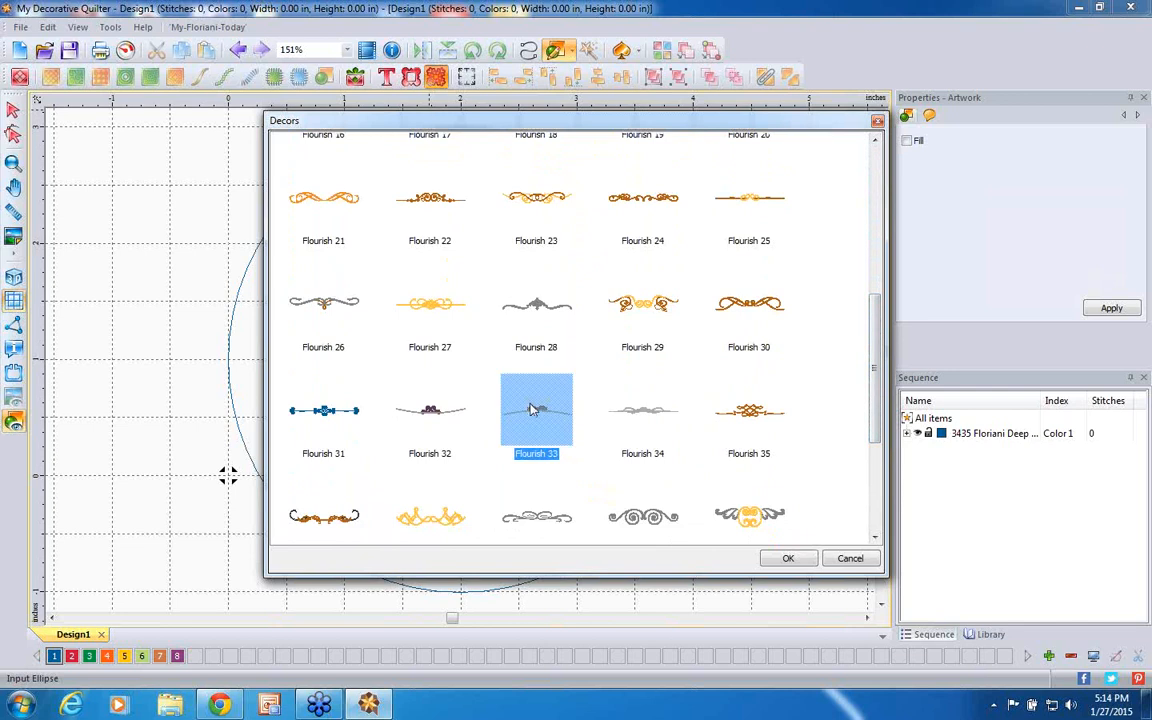
left_click(788, 558)
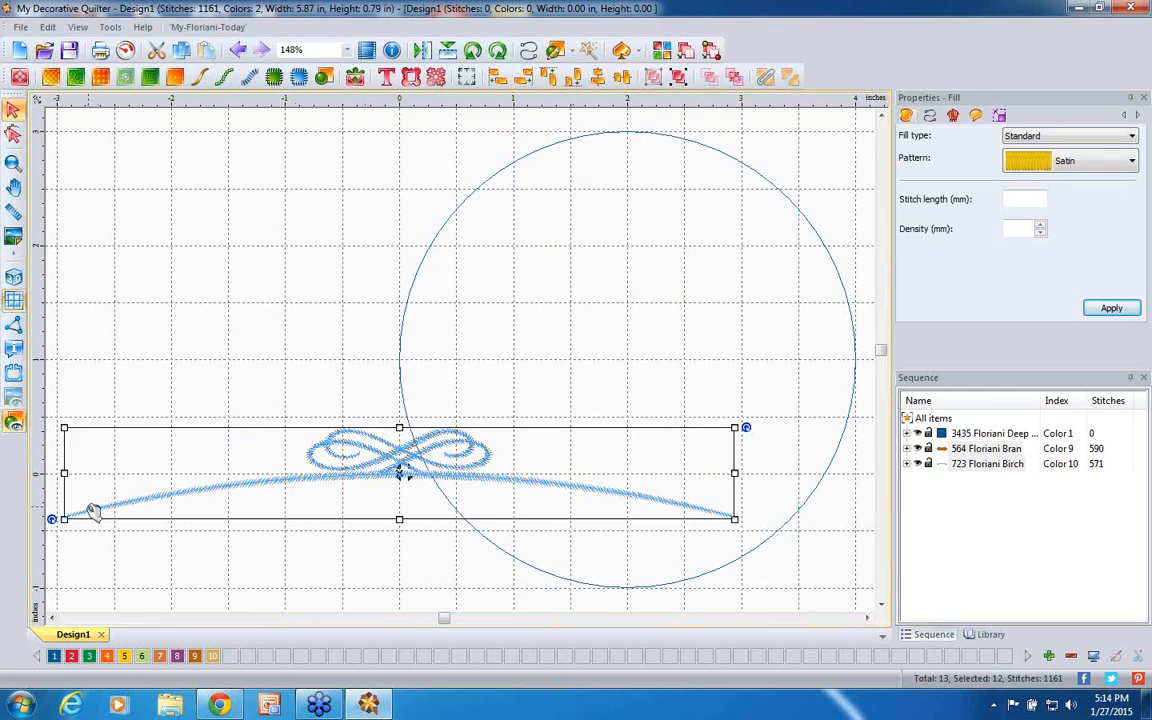
left_click(109, 569)
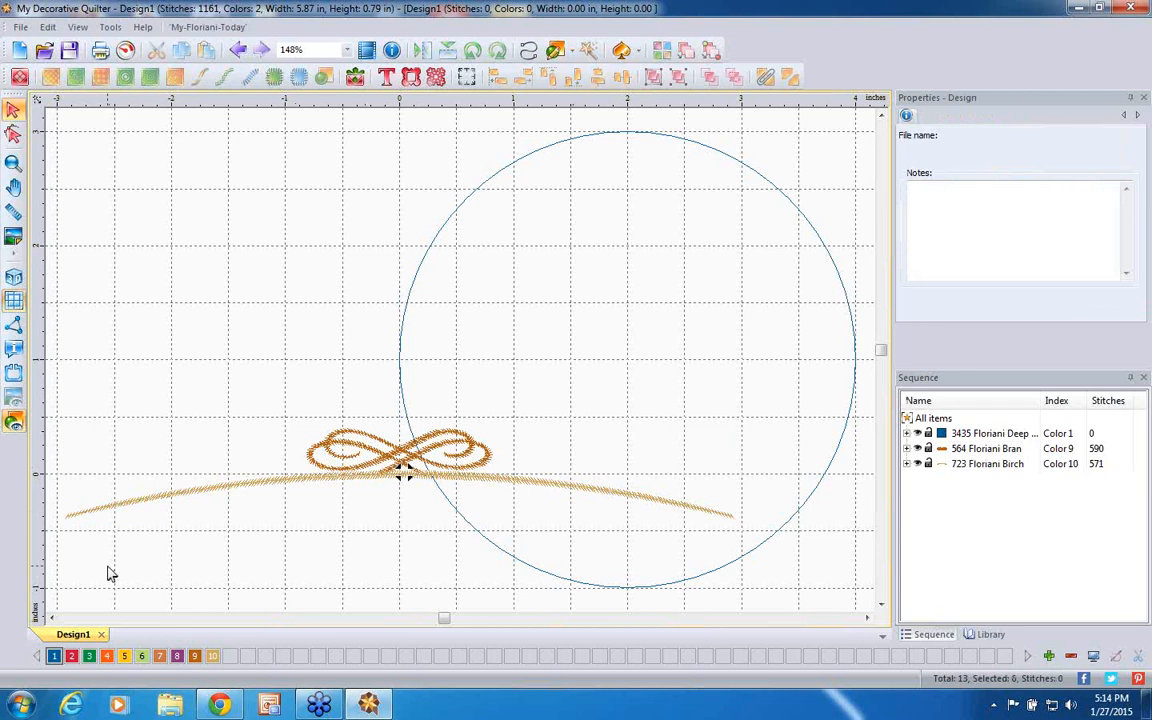
left_click(13, 280)
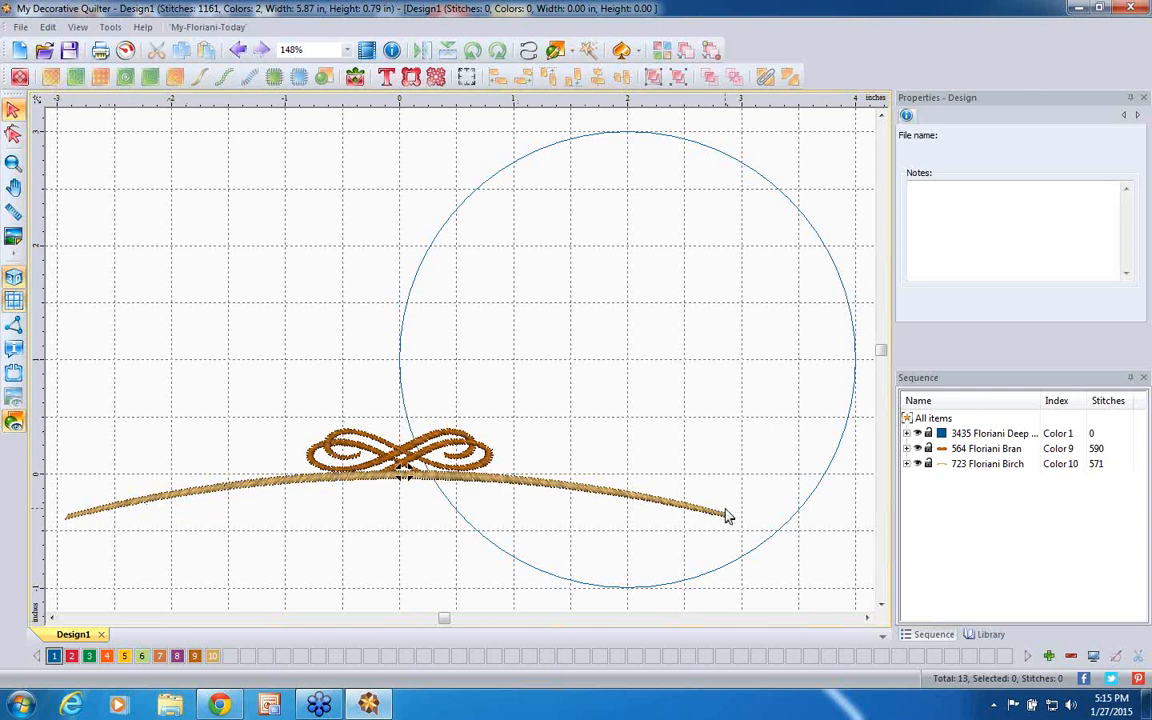
- Ungroup the flourish and cut its 723 Floriani Birch arc, keeping only the 564 Floriani Bran scrollwork
left_click(403, 470)
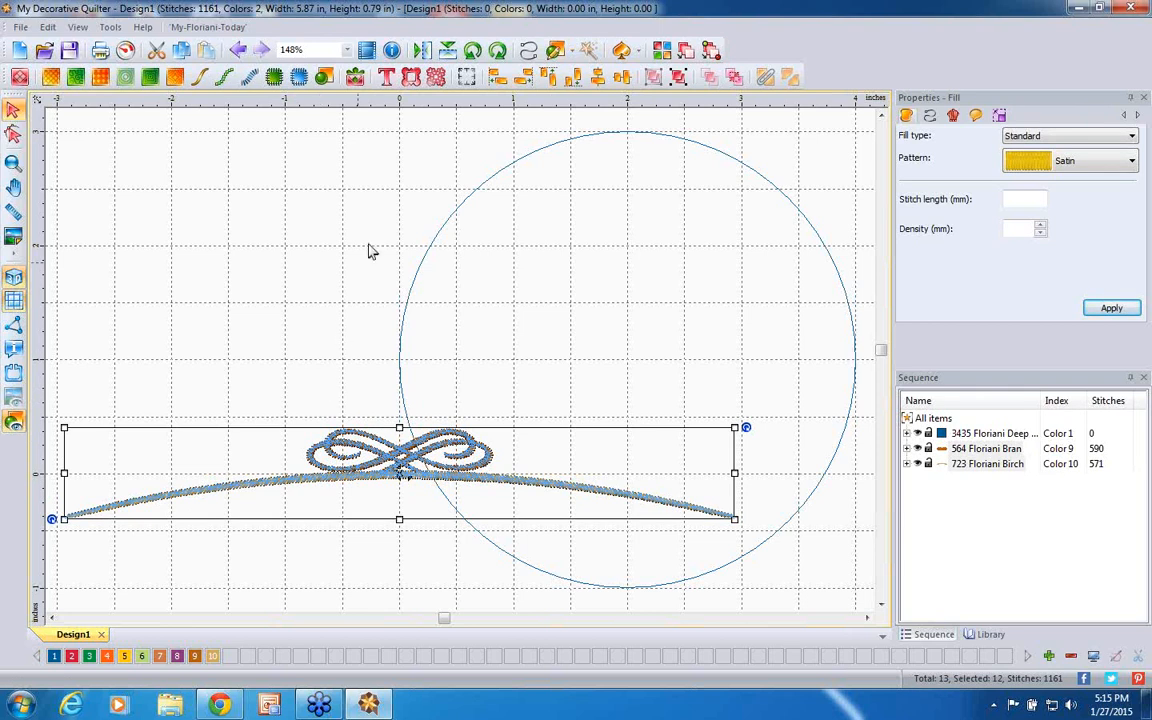
left_click(680, 78)
left_click(993, 466)
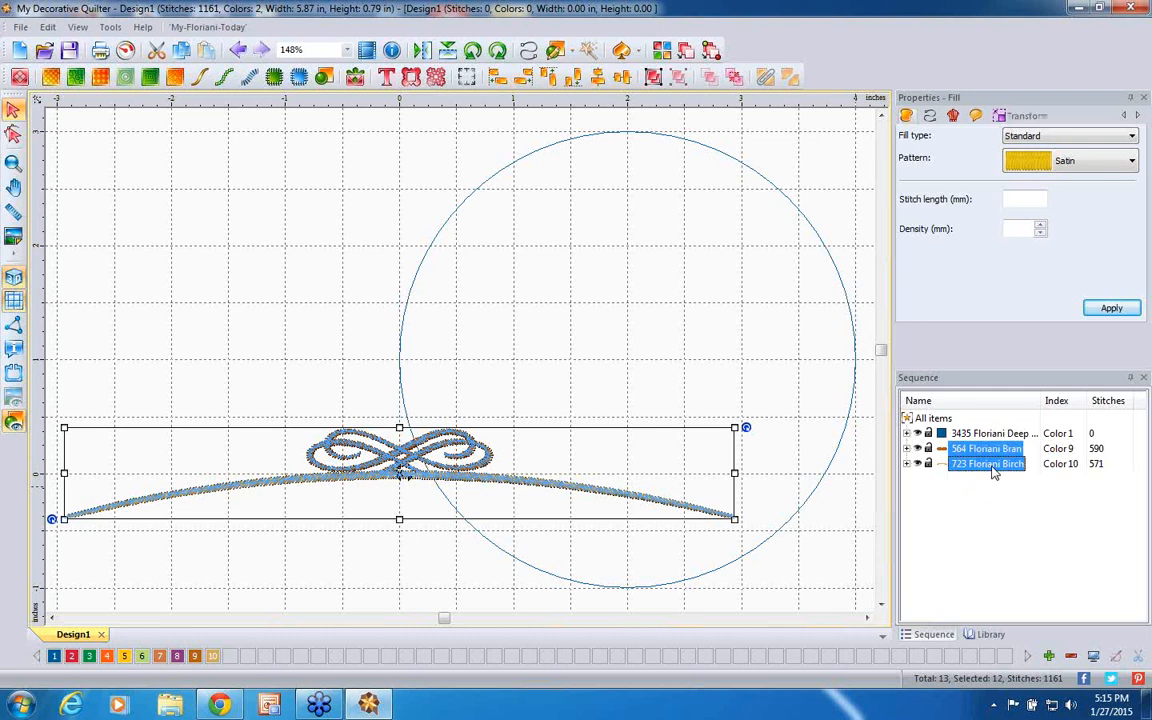
left_click(993, 466)
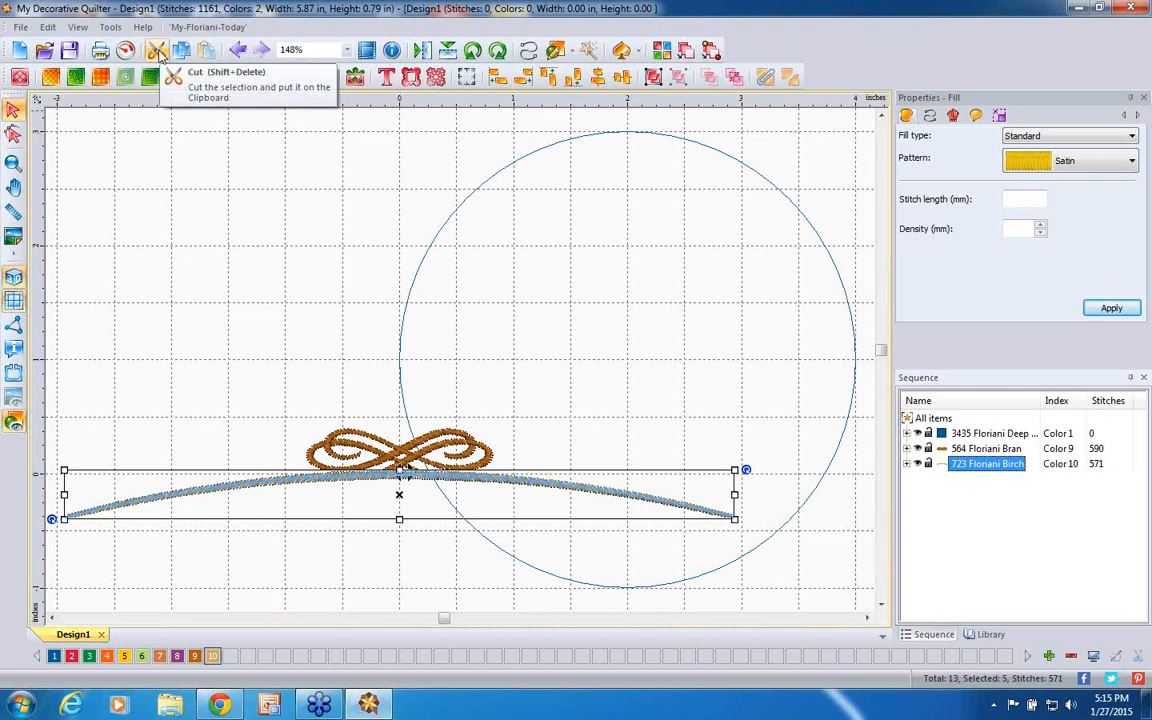
left_click(158, 52)
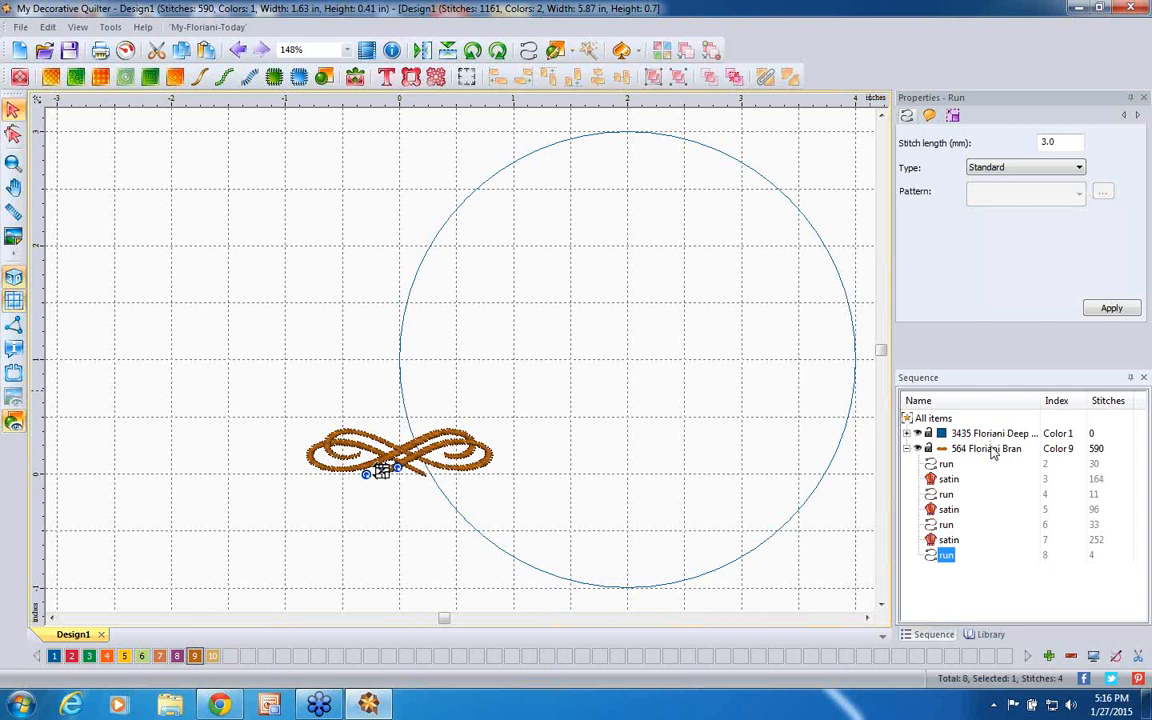
- Turn off the aspect ratio lock for the whole 564 Floriani Bran scrollwork and enter a width of 1.4 inches
left_click(993, 451)
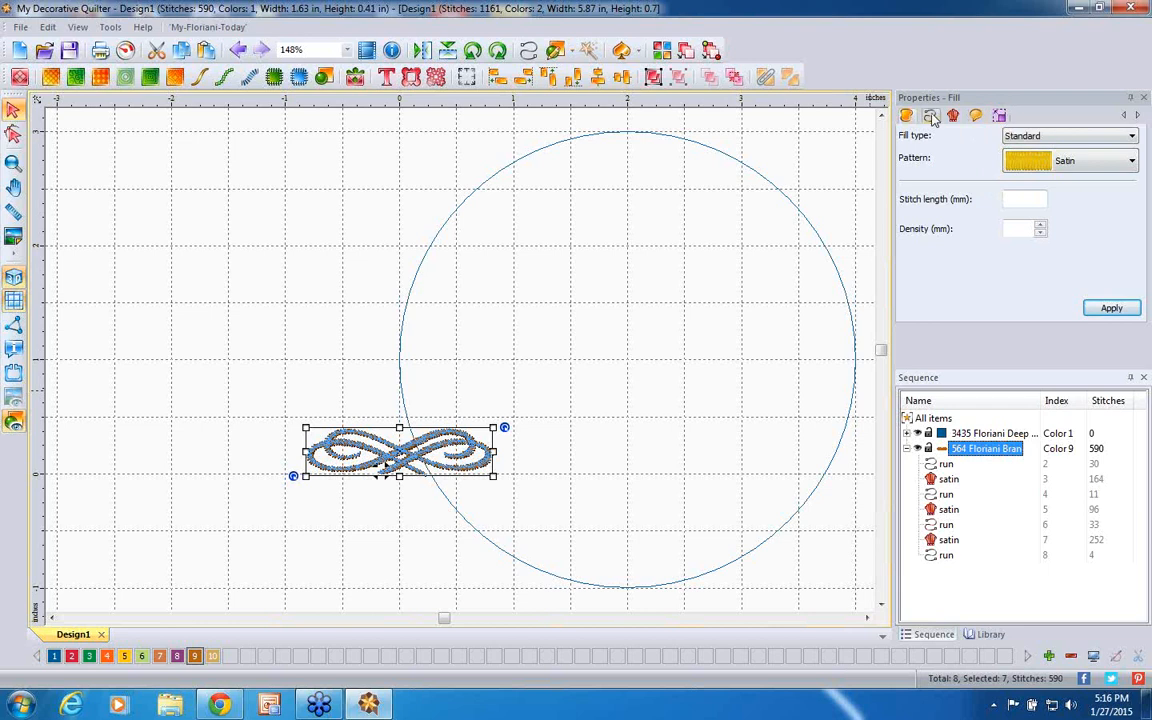
left_click(1000, 116)
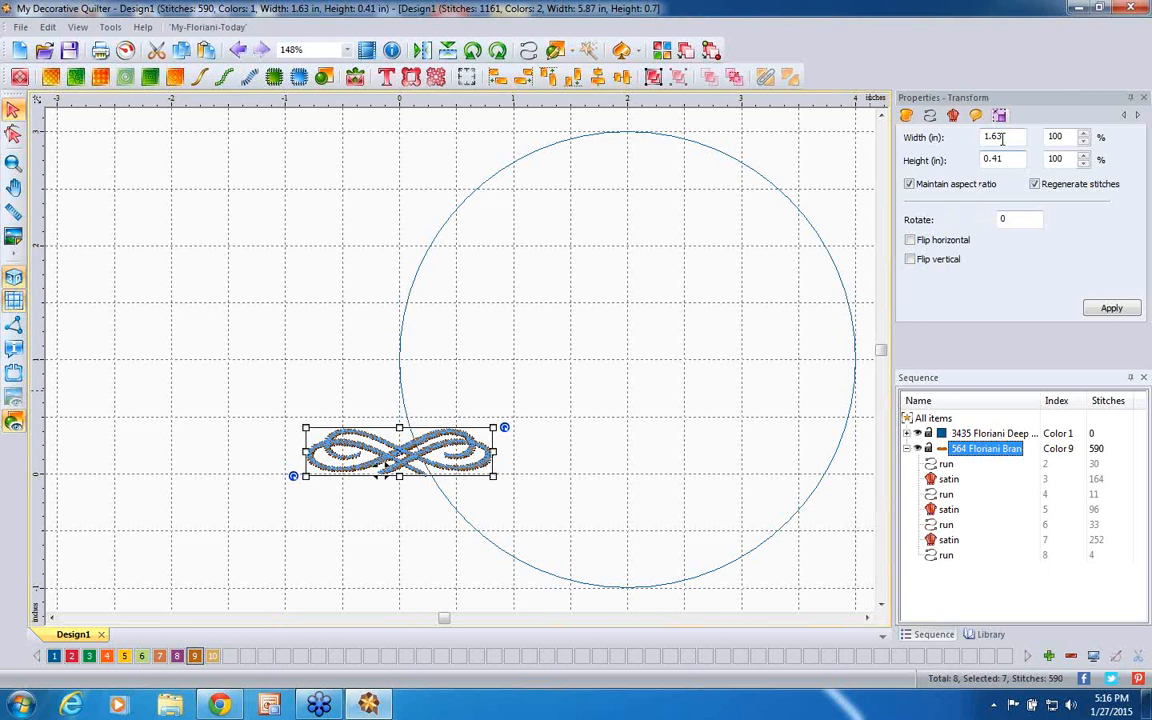
left_click(910, 186)
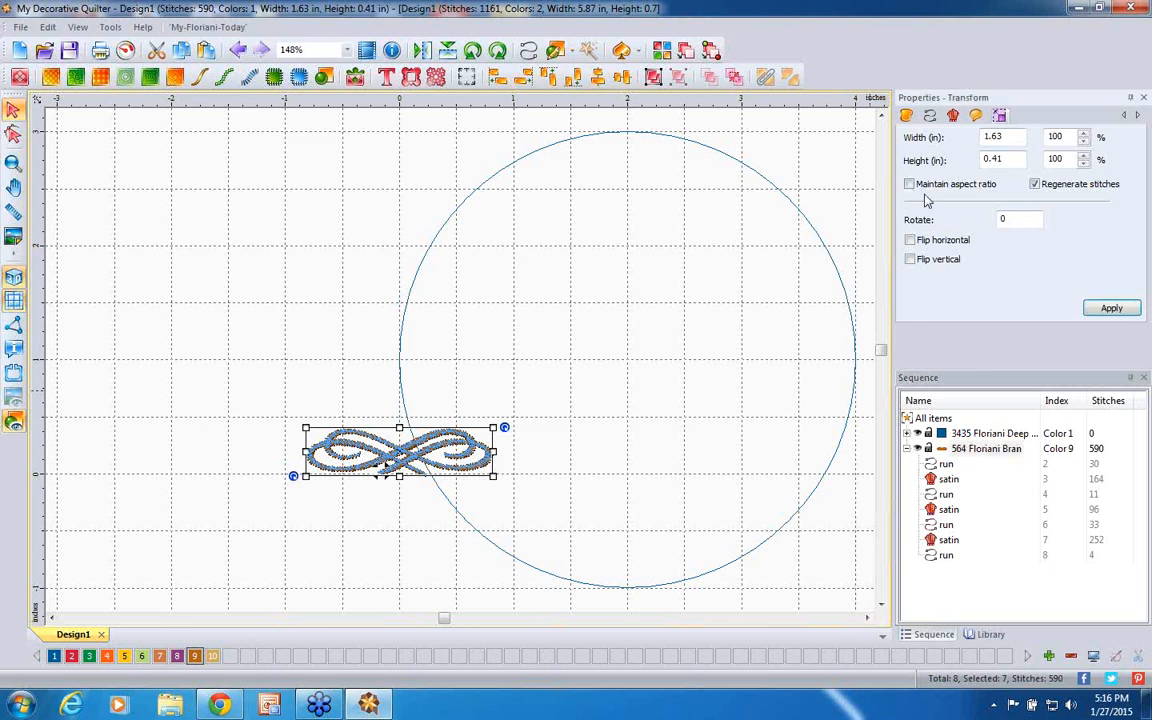
left_click(1016, 137)
key("BackSpace")
key("BackSpace")
type("4")
- Set the scrollwork's height to 0.75 inches and apply the transform
right_click(1046, 160)
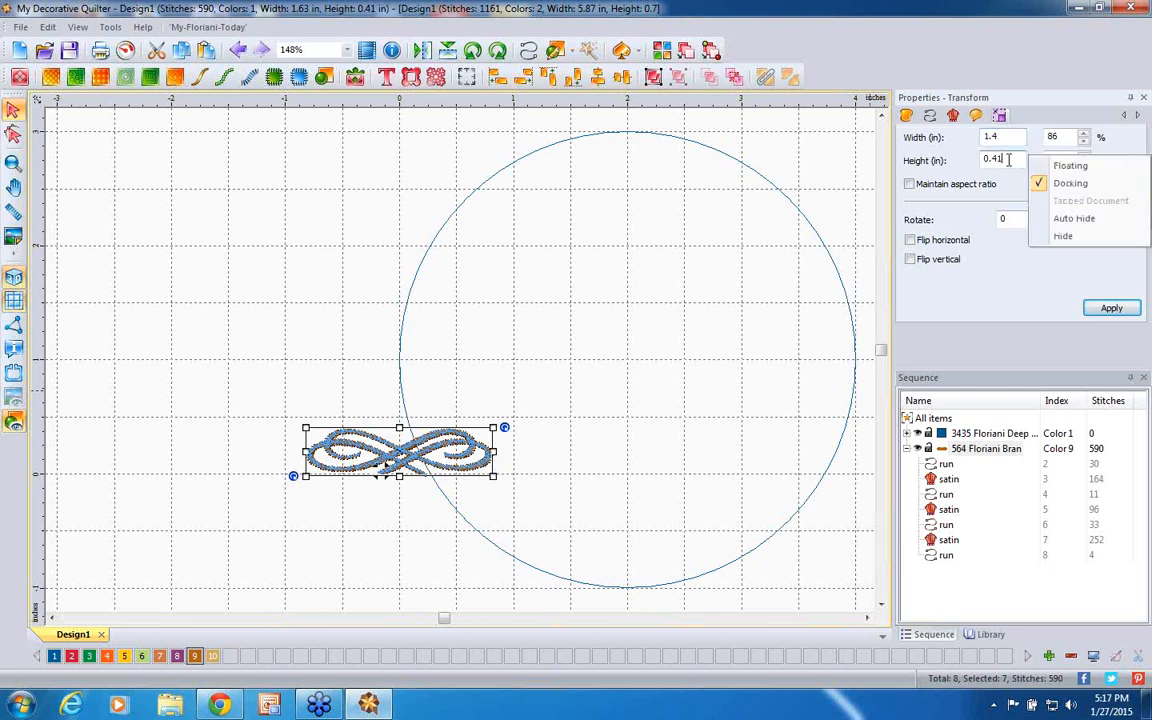
left_click(1052, 186)
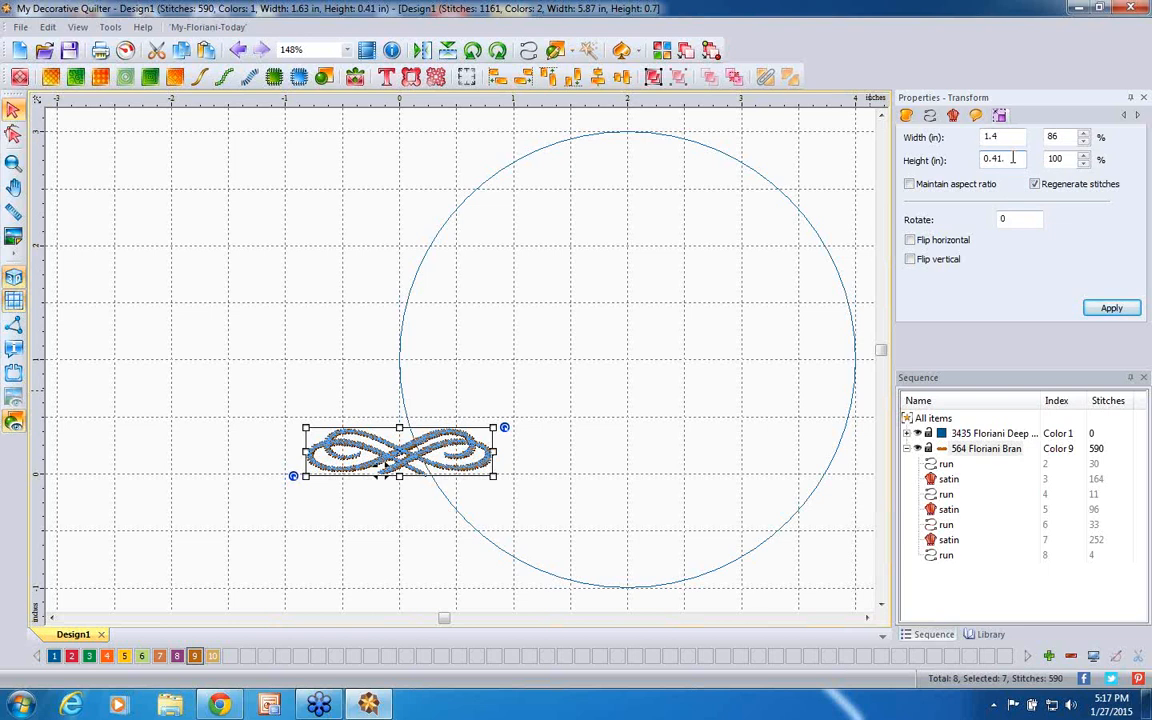
key("BackSpace")
key("BackSpace")
type("75")
left_click(1112, 309)
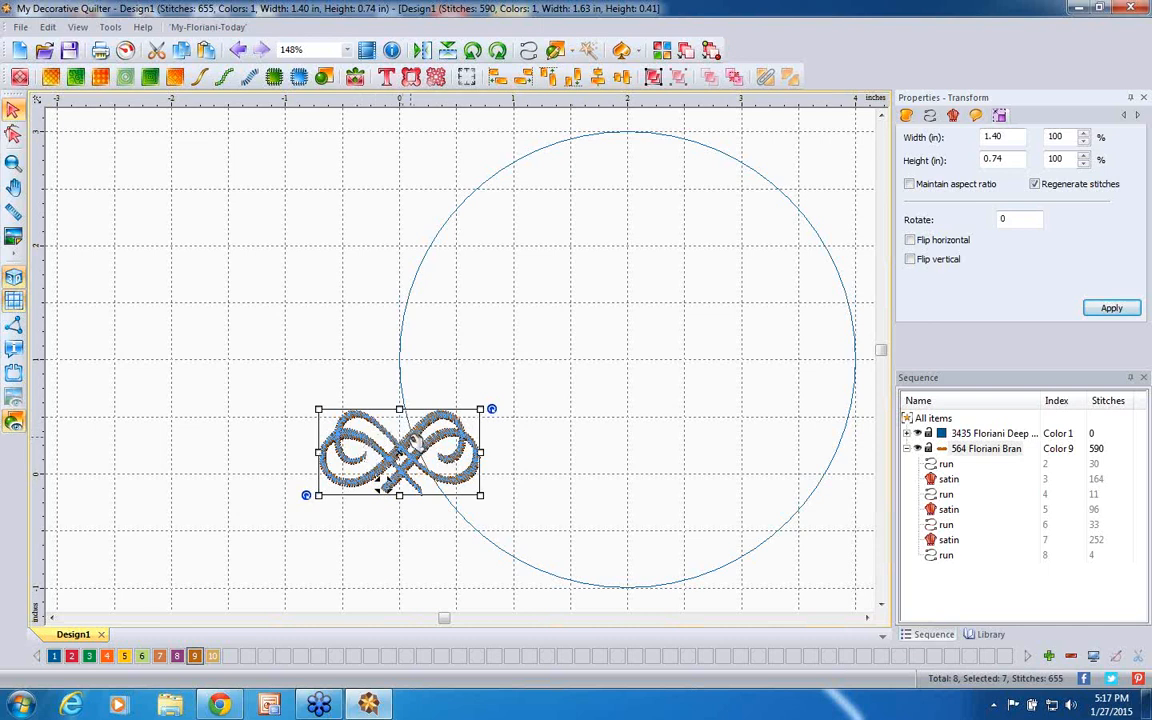
- Move the resized flourish just inside the top of the circle, centred on the 2-inch vertical grid line
left_click_drag(379, 482, 591, 218)
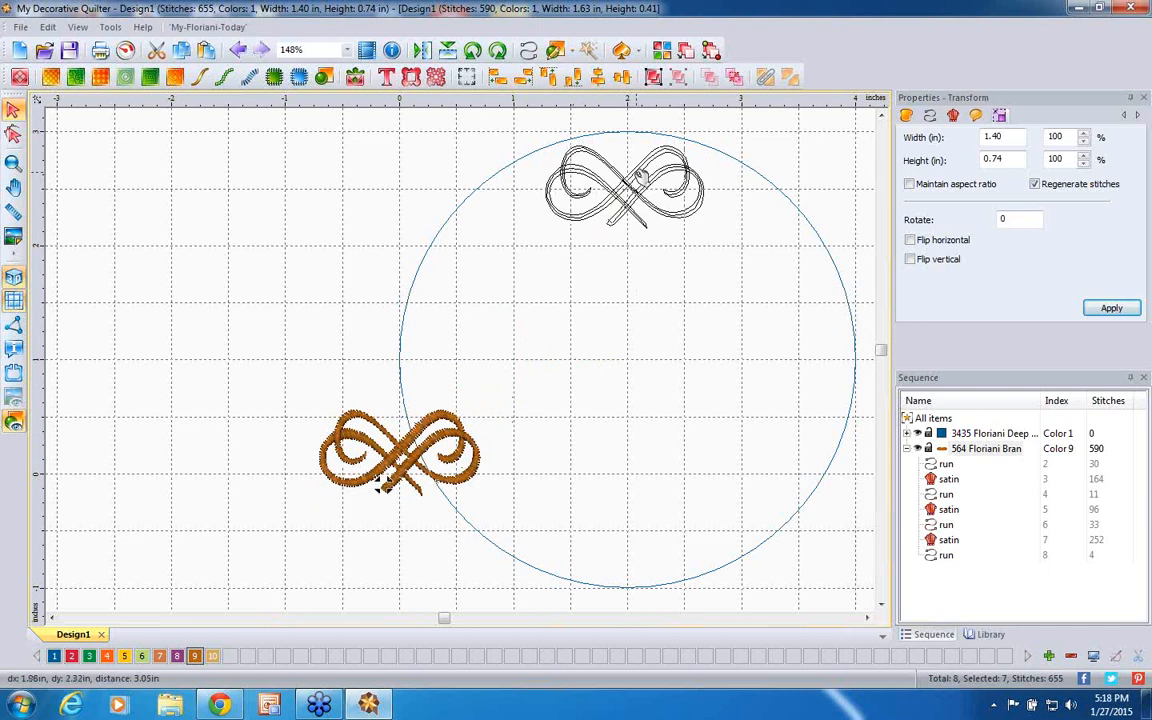
left_click_drag(640, 178, 640, 179)
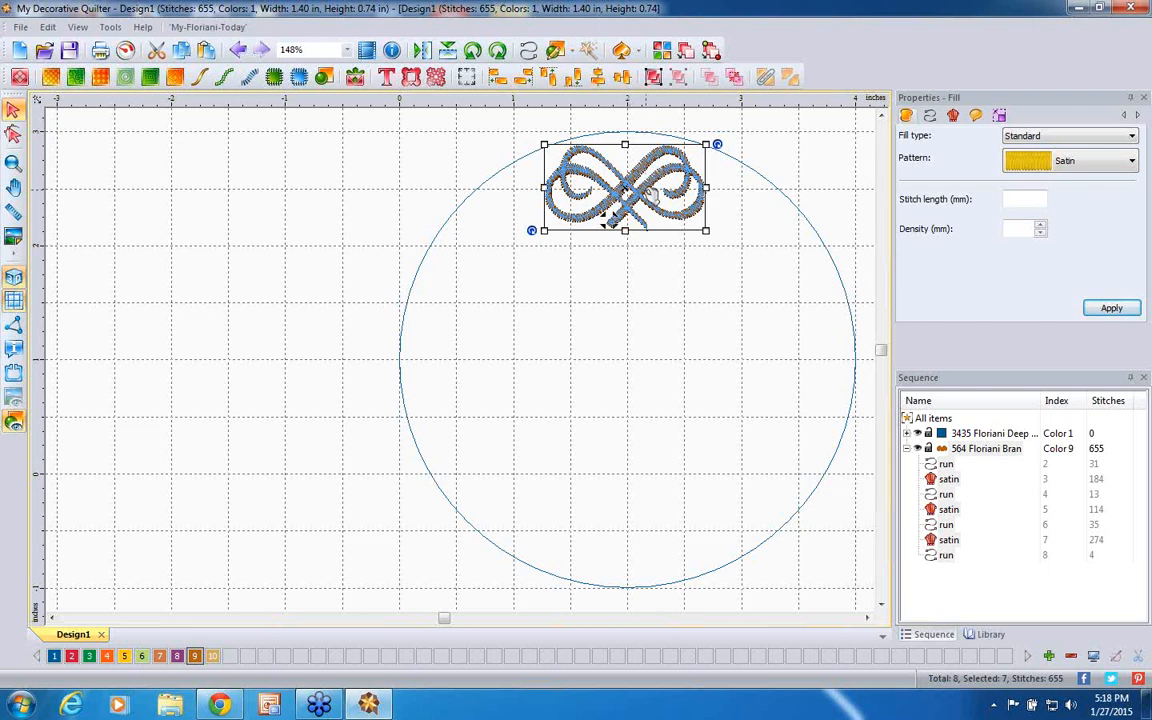
left_click_drag(646, 190, 647, 191)
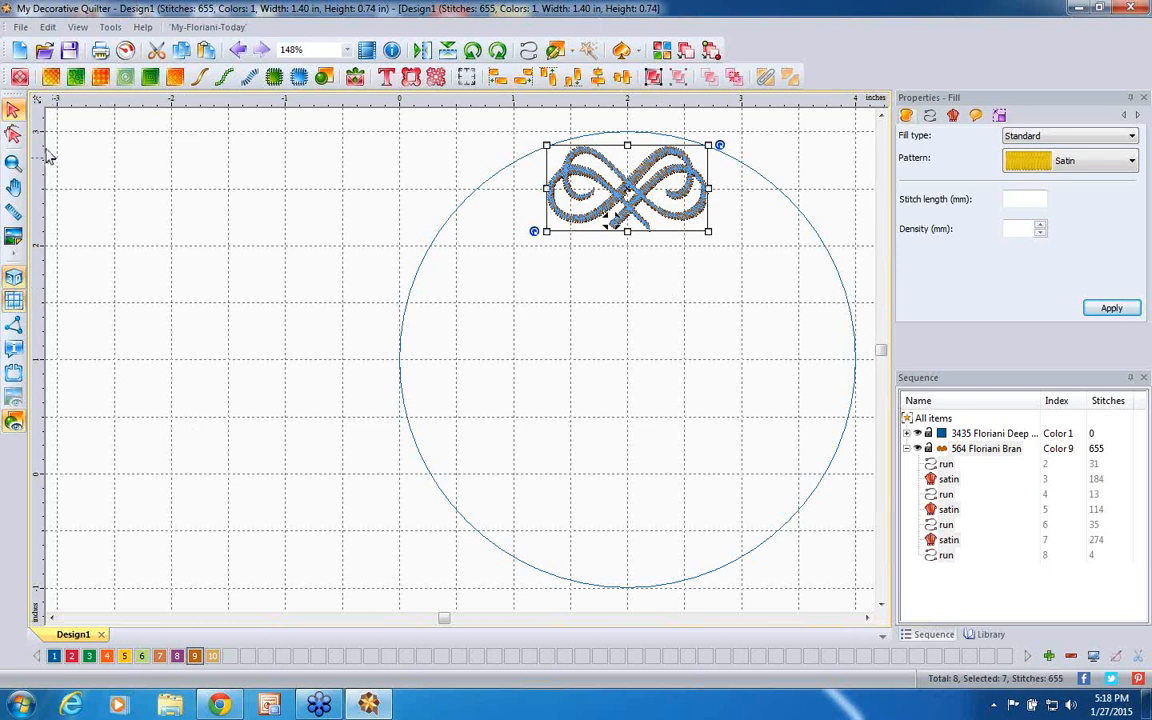
- Duplicate the flourish, flip the copy vertically and move it straight down to just inside the bottom of the circle
left_click(13, 163)
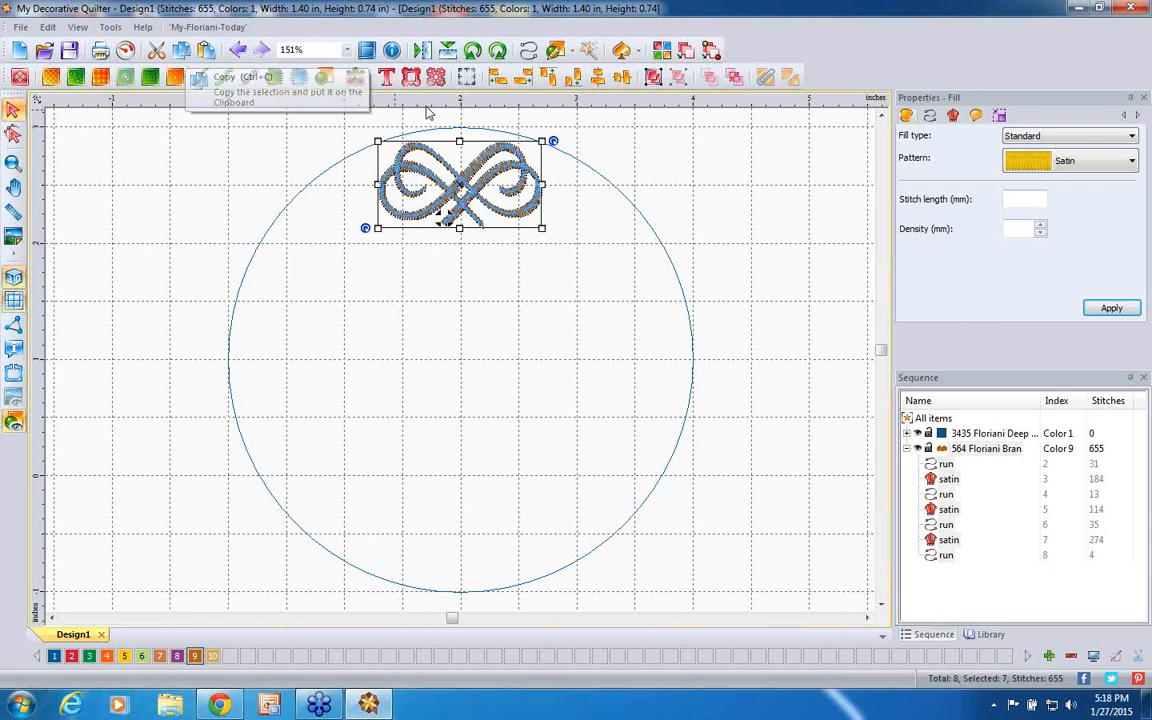
left_click(190, 54)
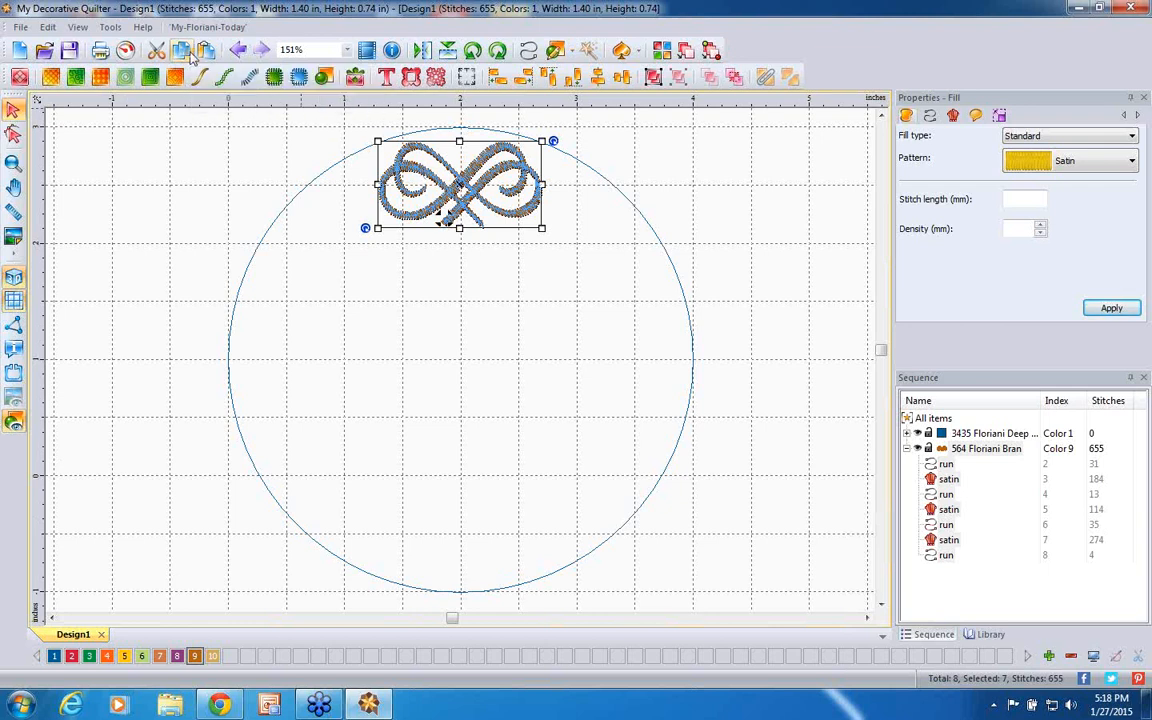
left_click(204, 58)
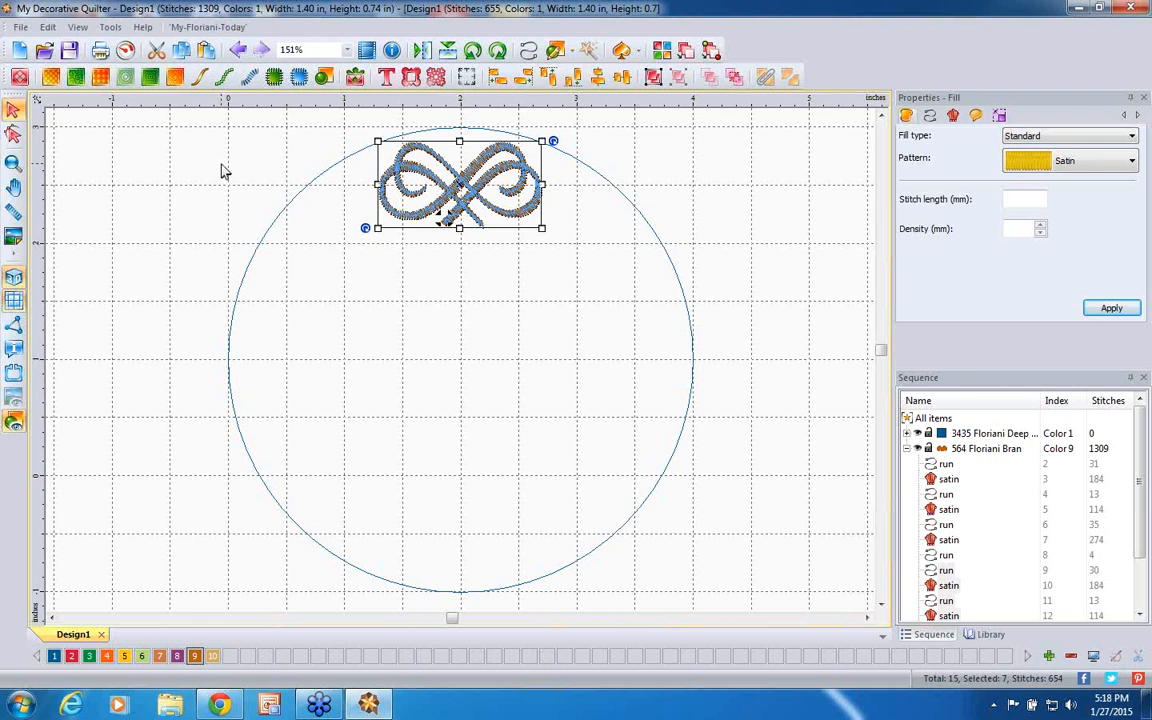
left_click(448, 51)
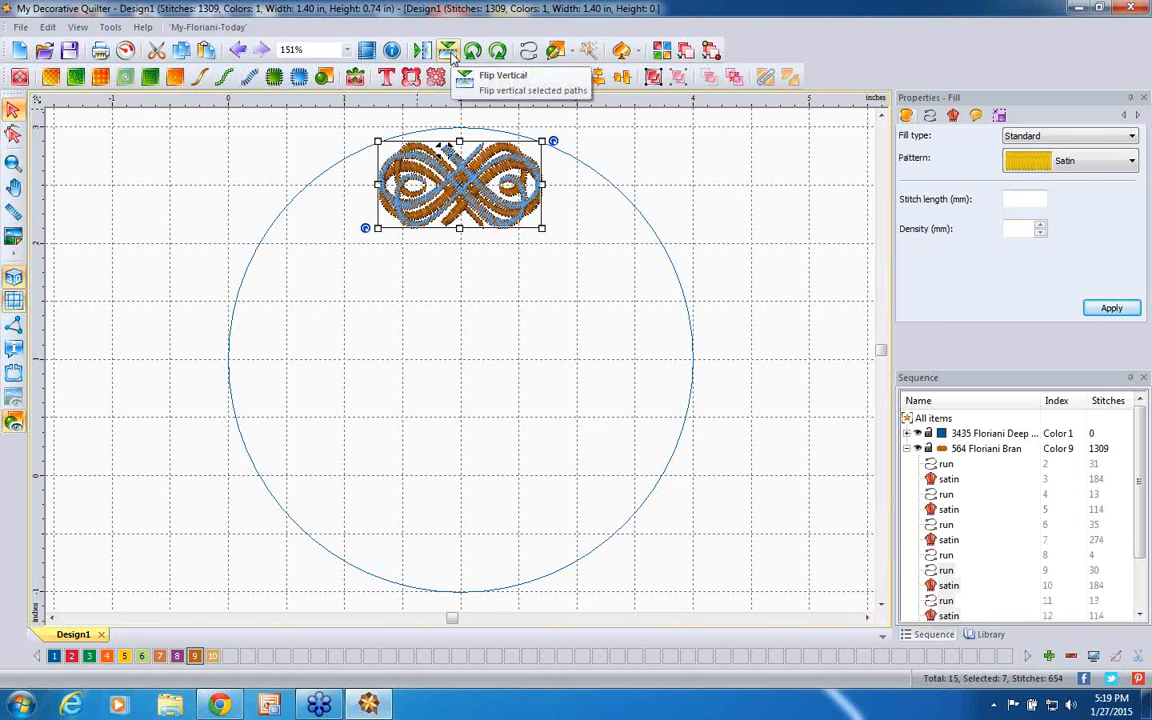
left_click(445, 150)
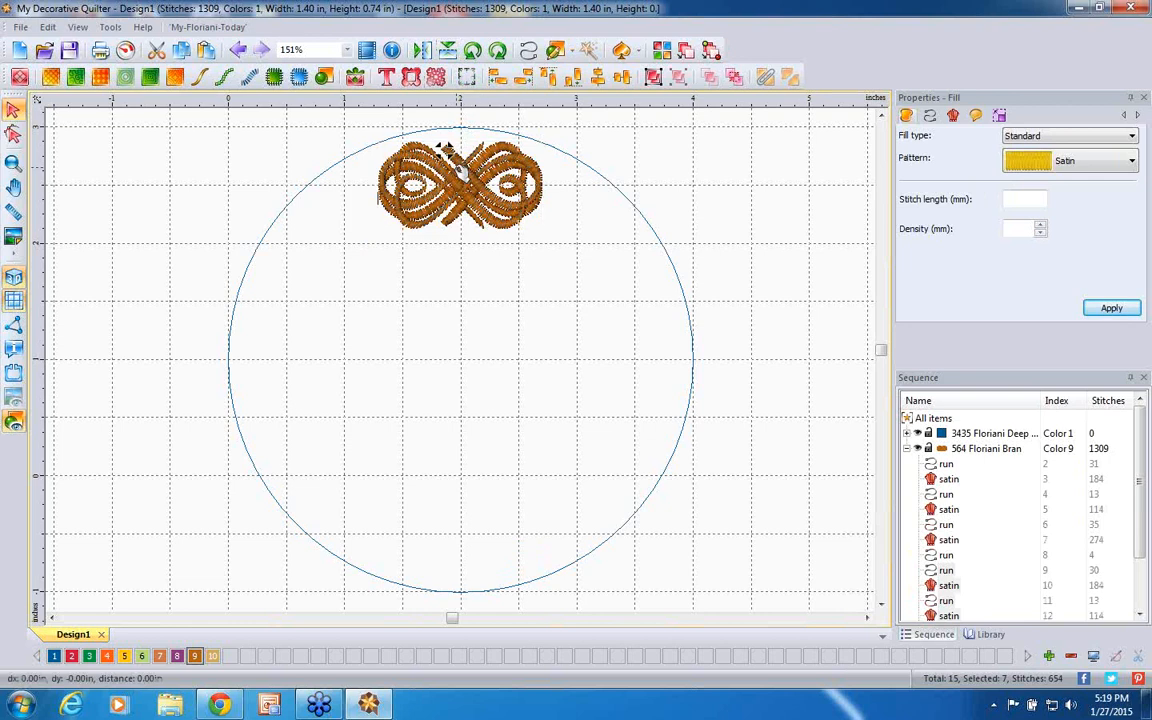
left_click_drag(445, 150, 446, 498)
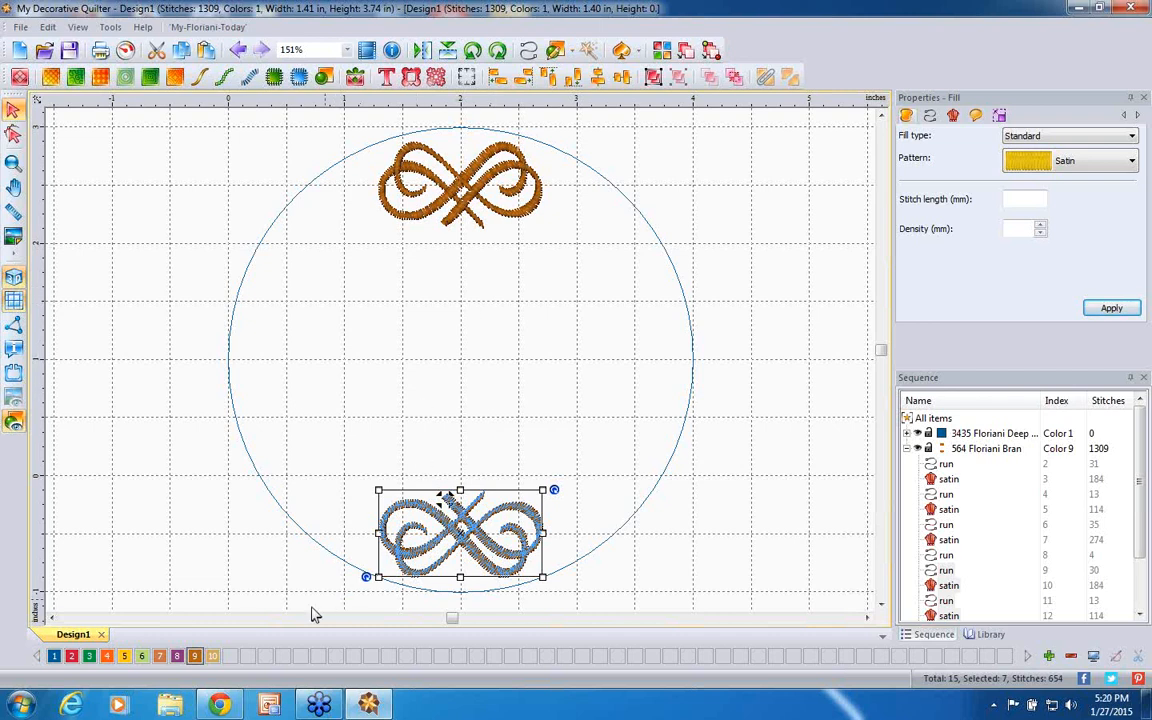
- Recolor the bottom flourish to color 10, 723 Floriani Birch, and collapse all groups in the sequence list
left_click(212, 656)
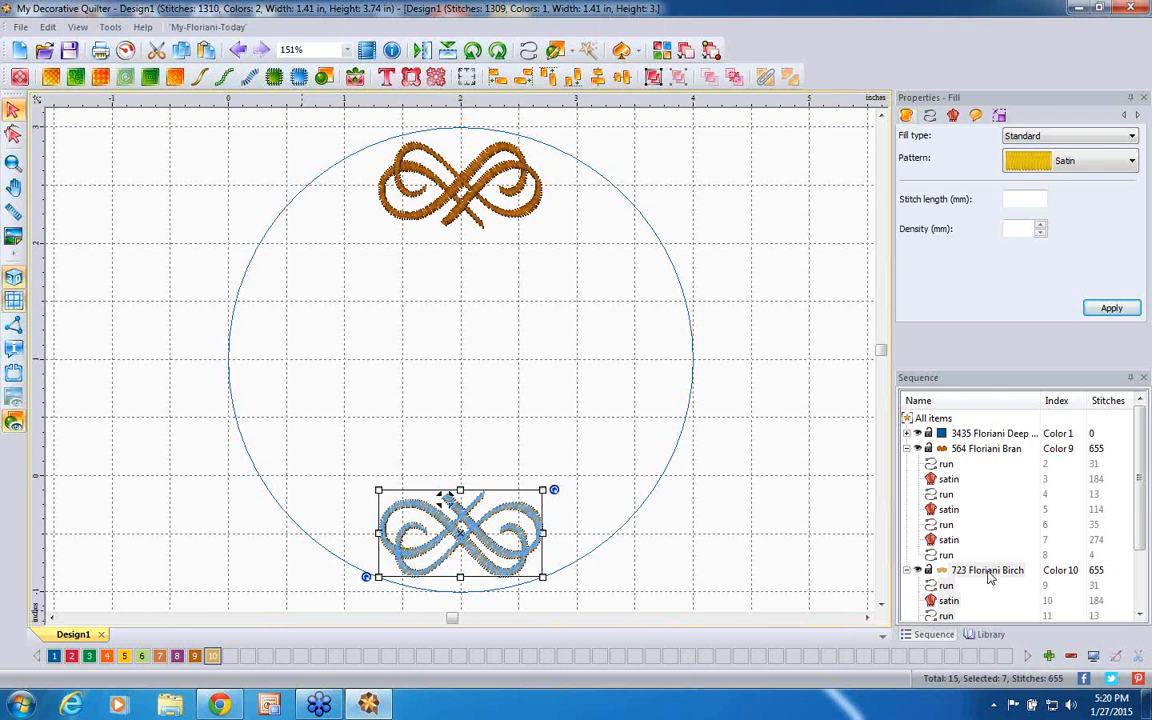
right_click(993, 480)
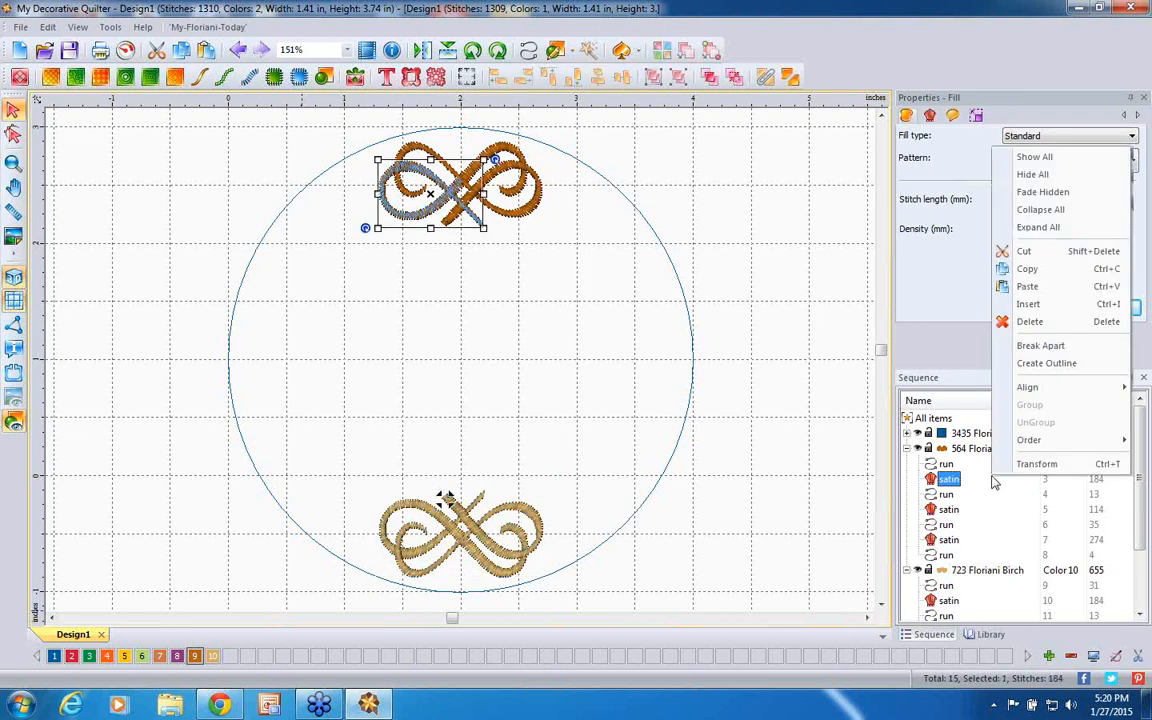
left_click(1053, 216)
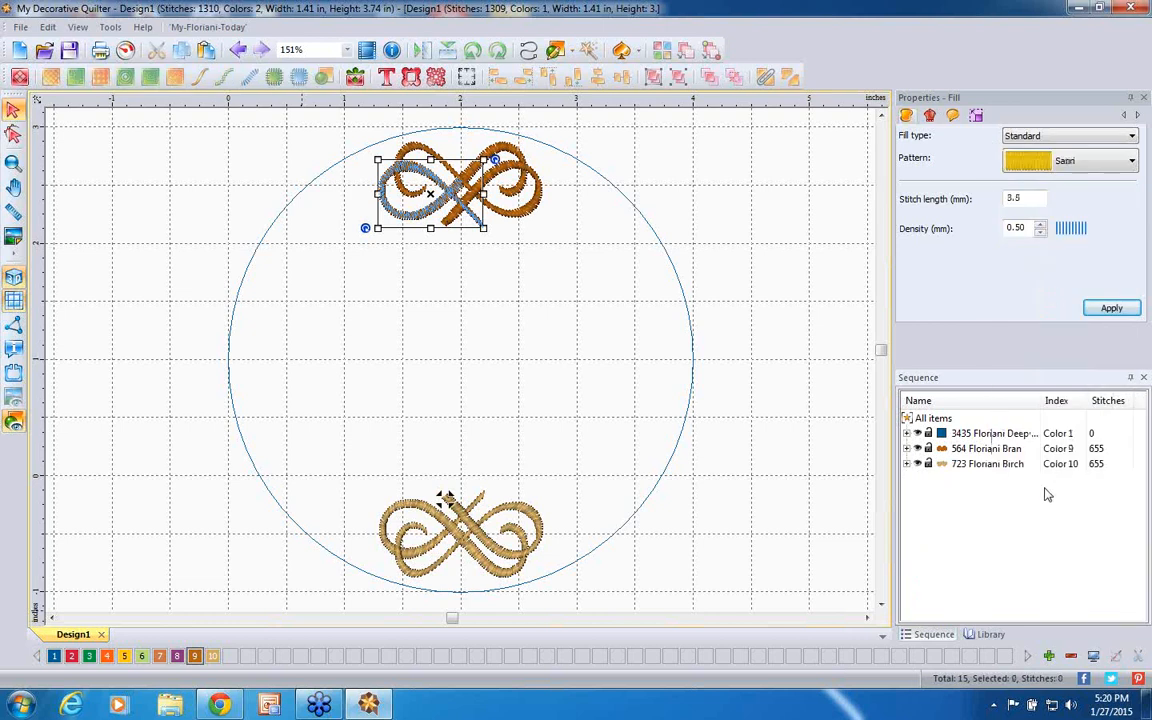
- Duplicate the top and bottom flourishes together and rotate the copied pair 45 degrees clockwise
left_click(983, 449)
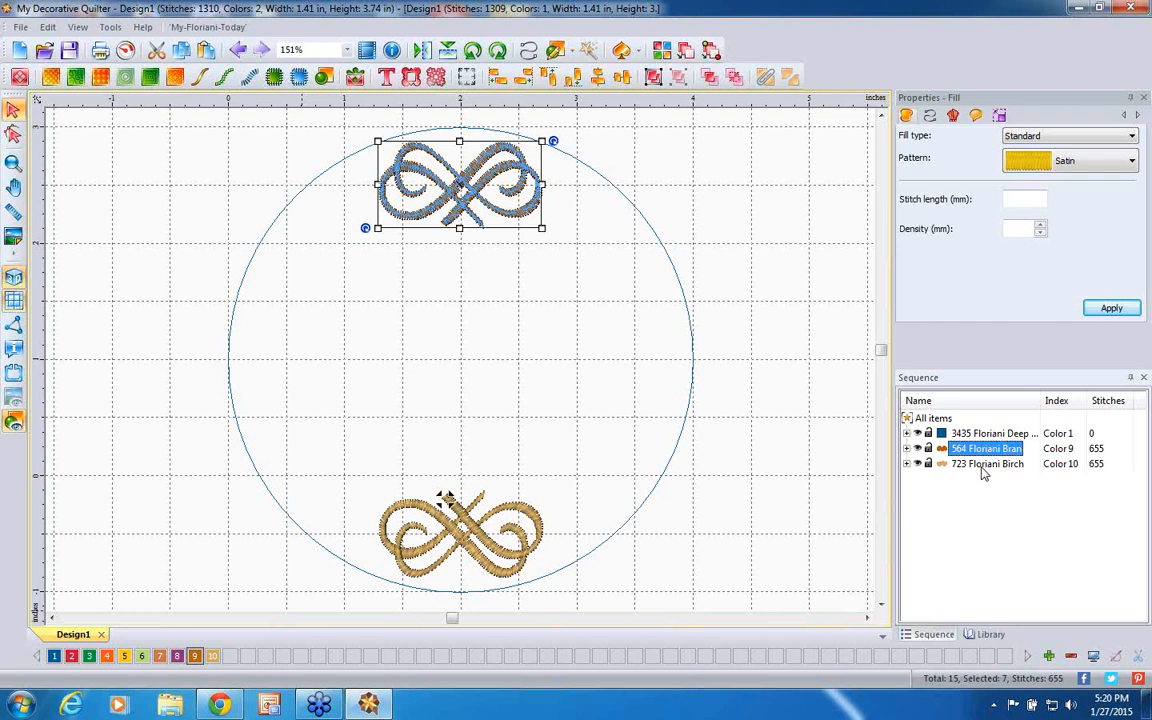
left_click(983, 466, "ctrl")
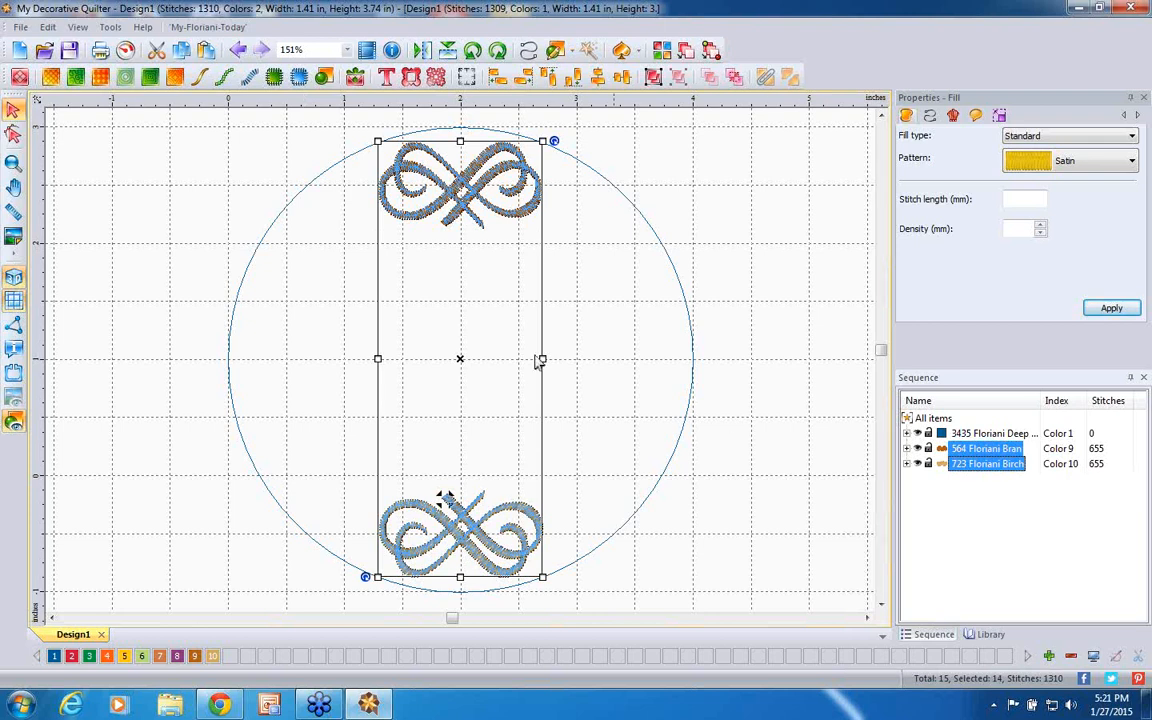
left_click(182, 51)
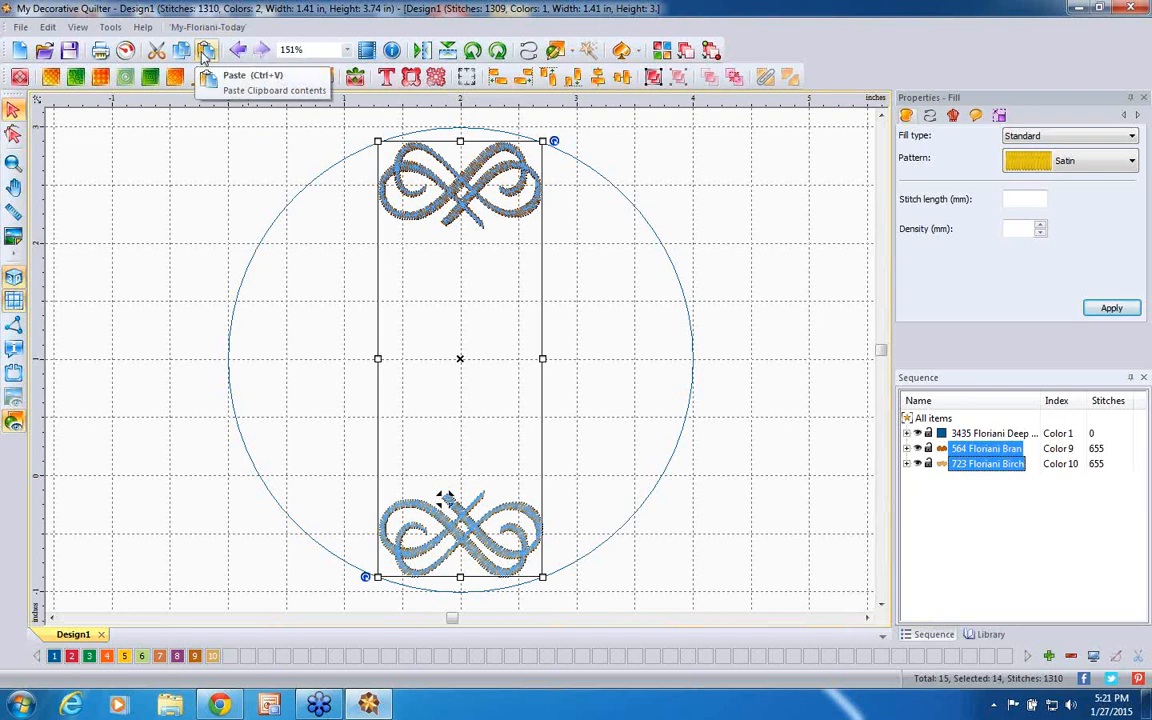
left_click(203, 52)
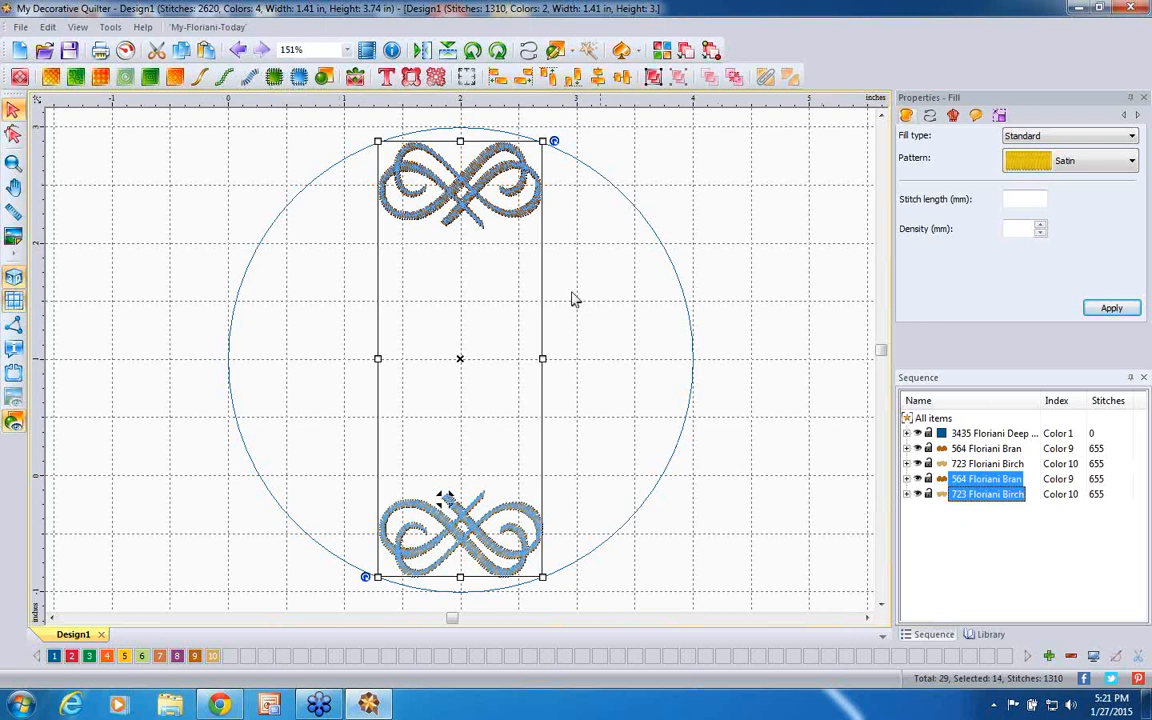
left_click(502, 56)
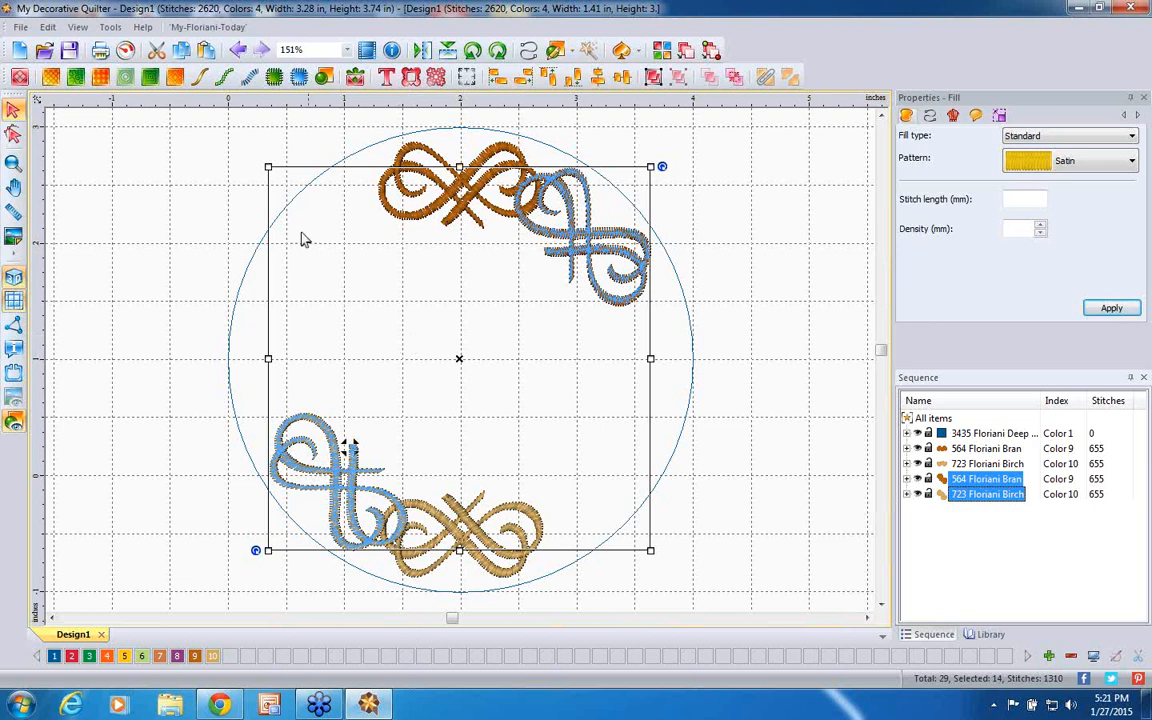
- Duplicate the rotated pair twice more, turning each copy another 45 degrees clockwise to complete the ring of eight flourishes, and deselect
left_click(182, 52)
left_click(205, 50)
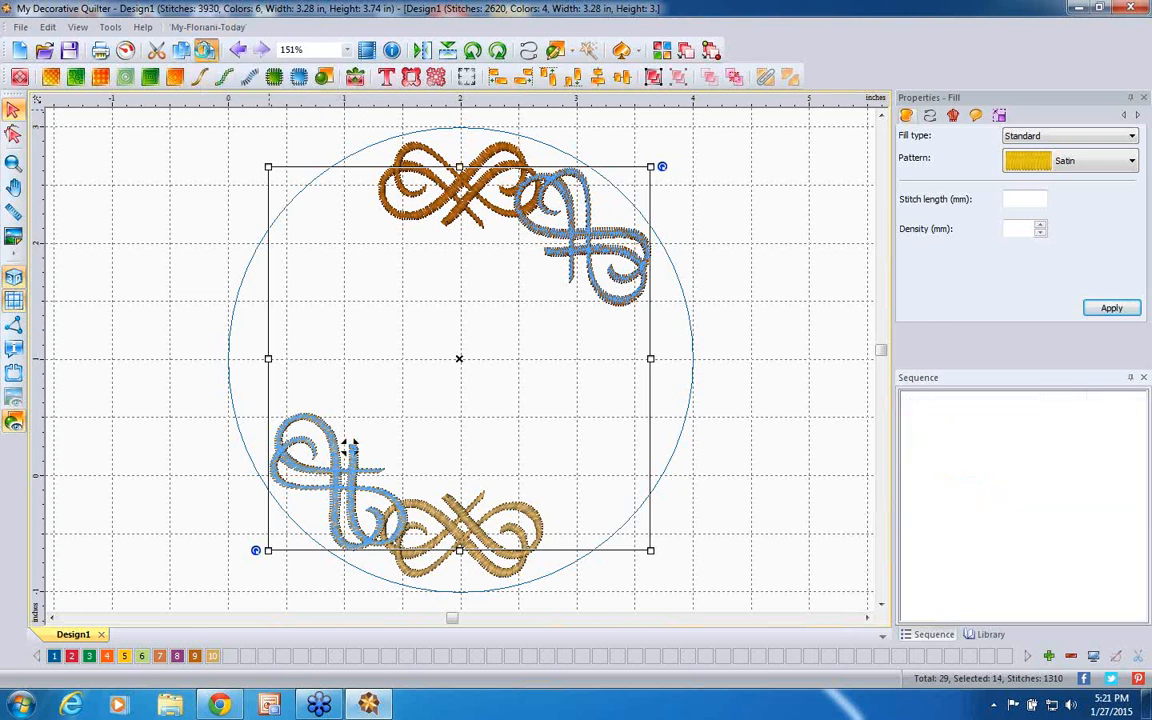
left_click(447, 50)
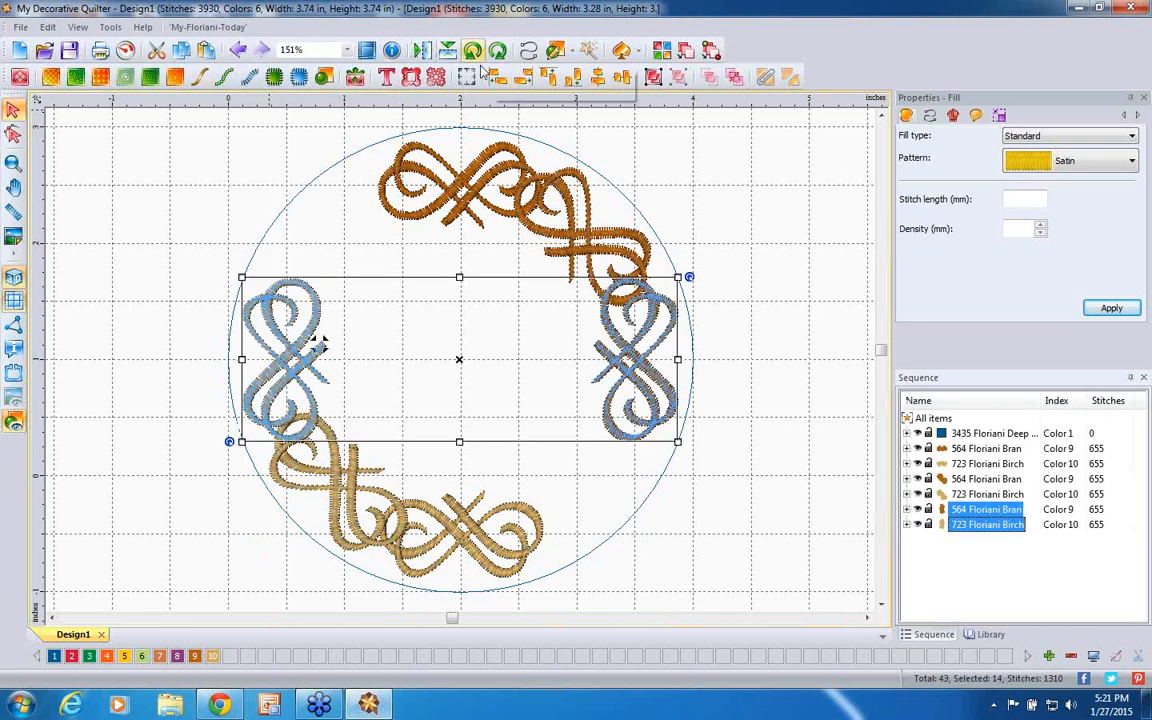
left_click(205, 50)
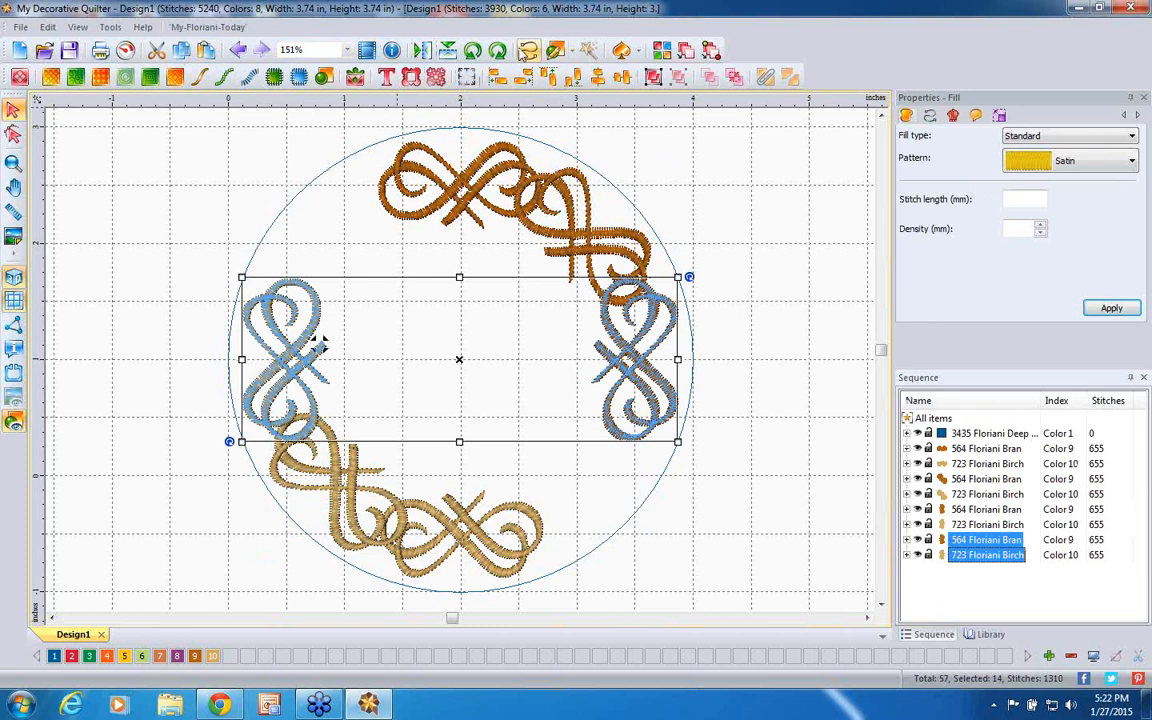
left_click(499, 51)
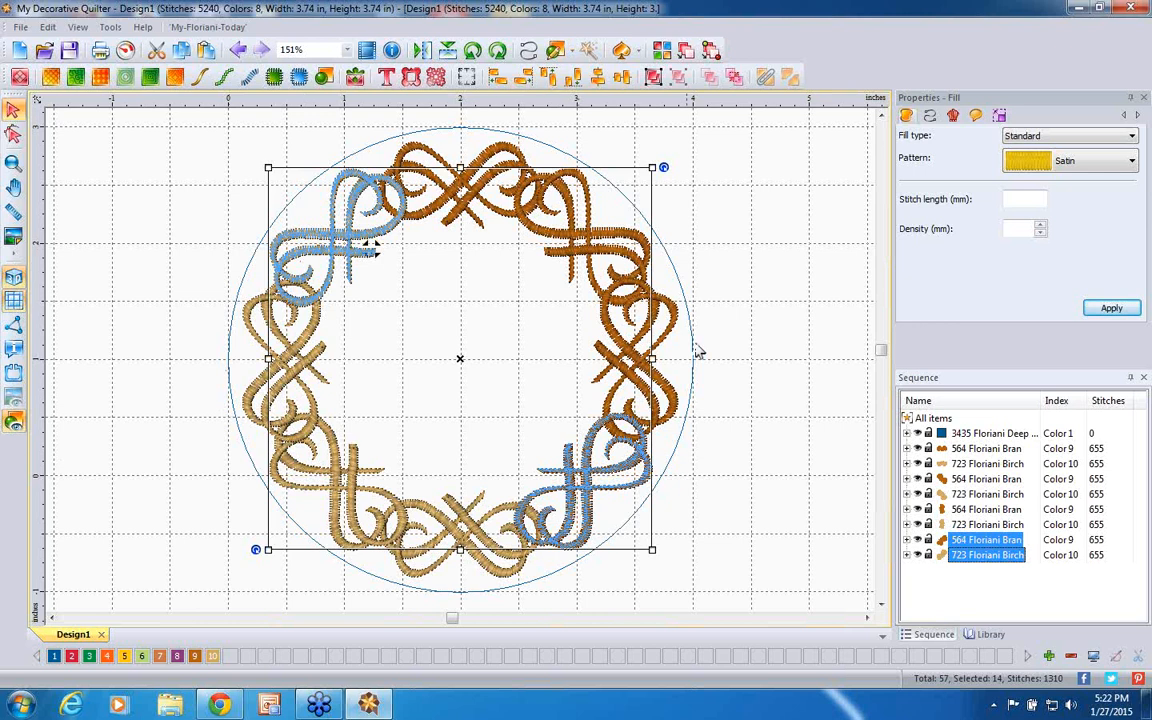
left_click(731, 362)
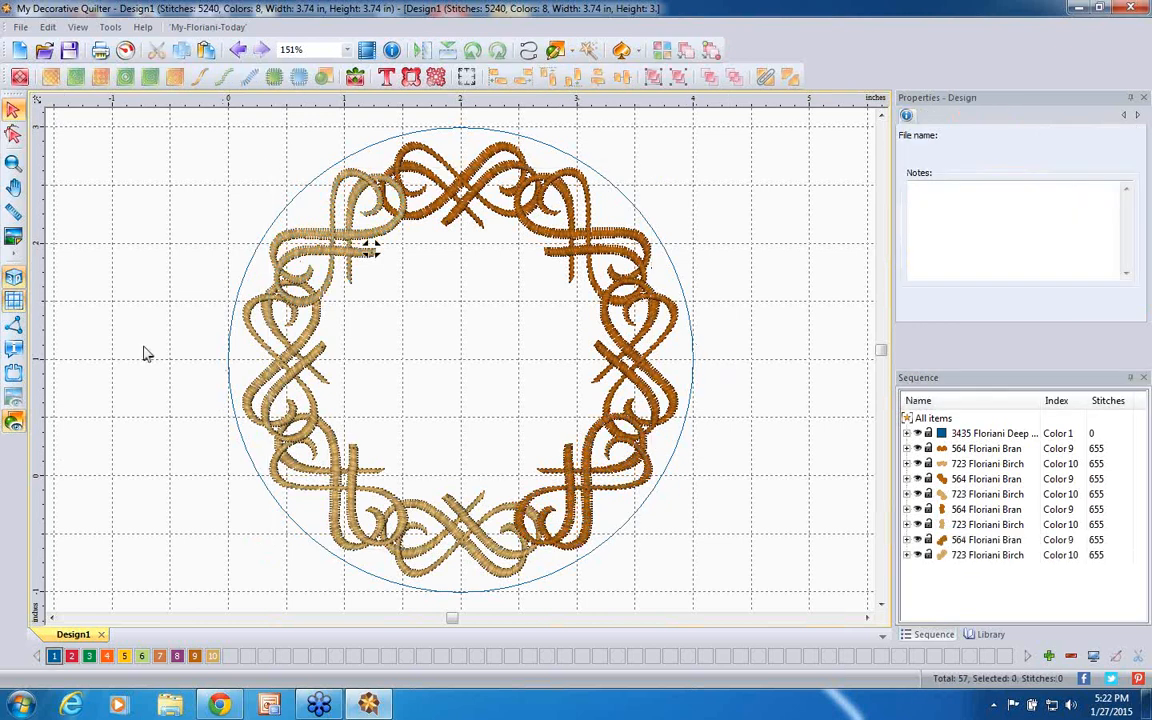
- Turn off the 3D stitch display and move the second 564 Floriani Bran group up into the first one in the sequence
left_click(15, 279)
left_click(15, 279)
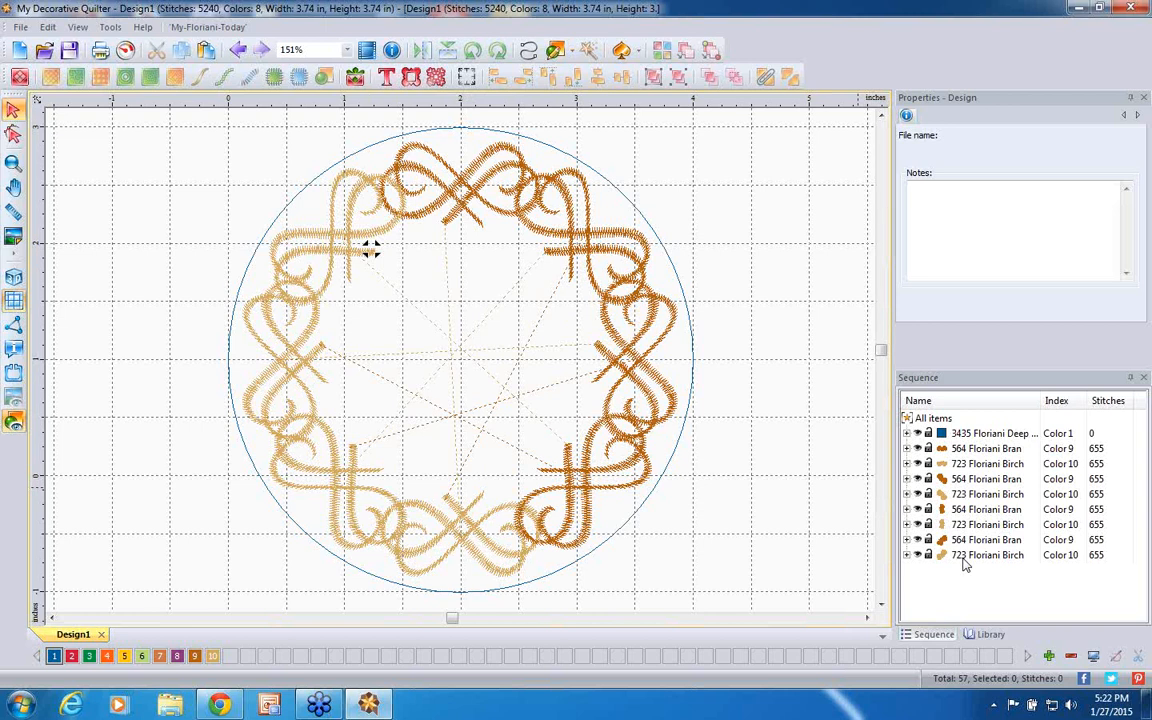
left_click(980, 480)
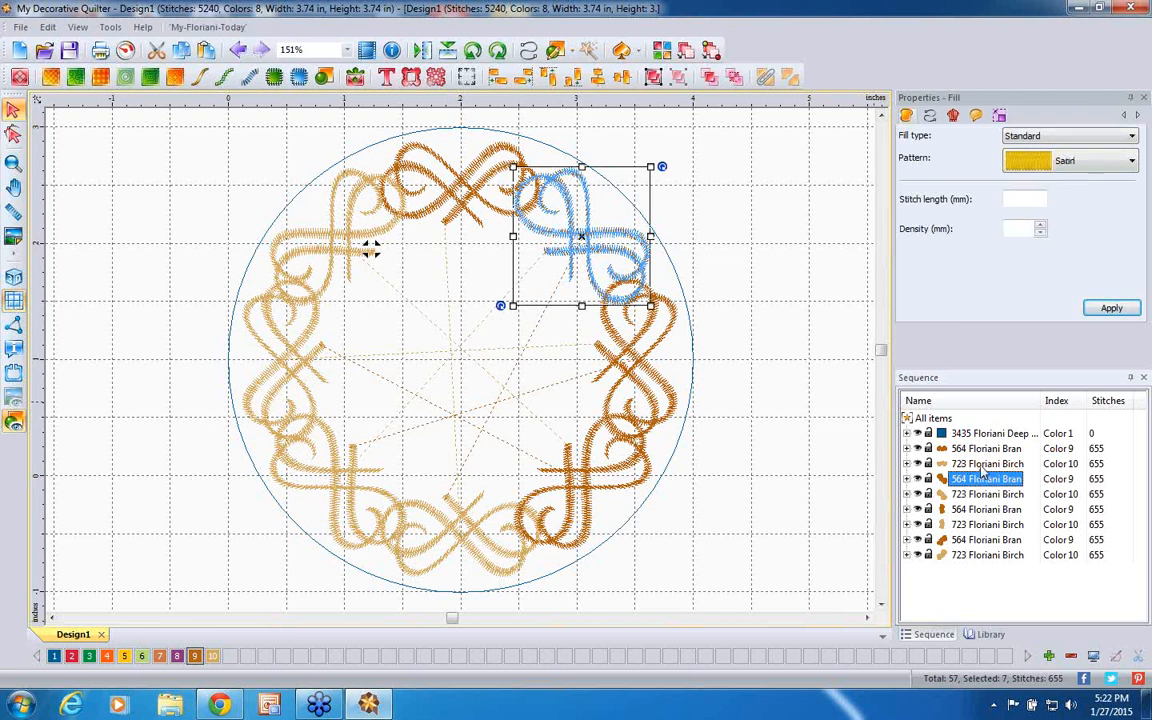
left_click_drag(987, 482, 982, 456)
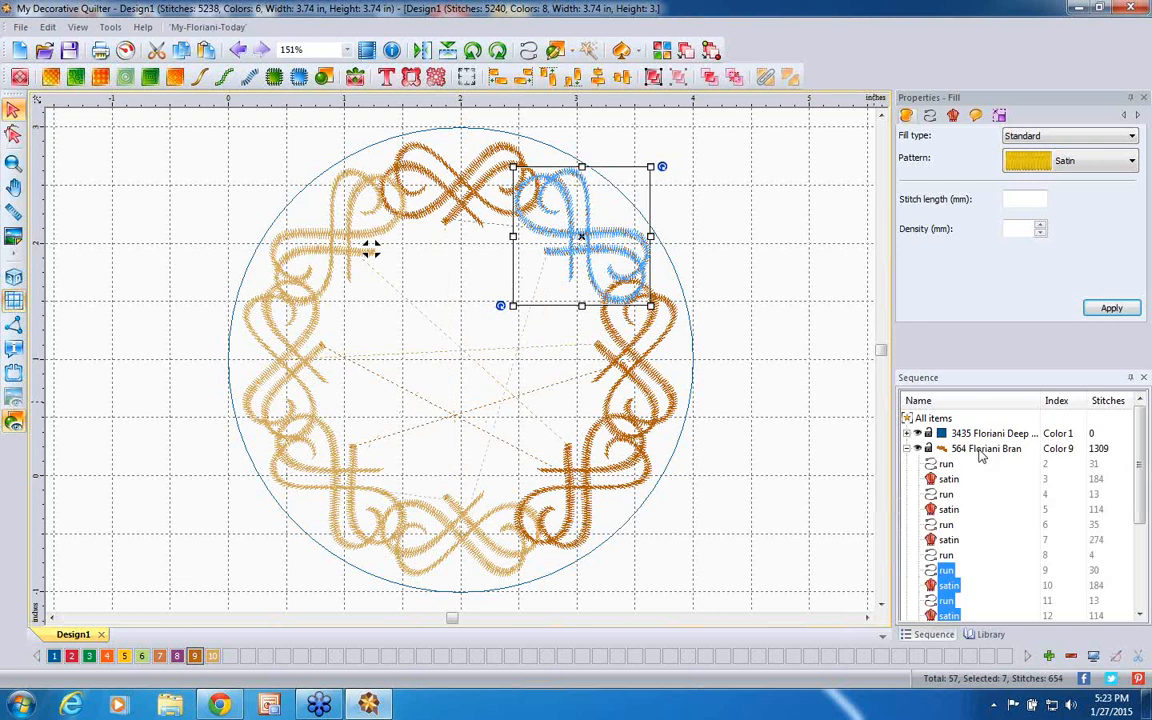
- Move the two remaining separate 564 Floriani Bran groups up into the first one in the sequence, collapsing it after each move
left_click(907, 449)
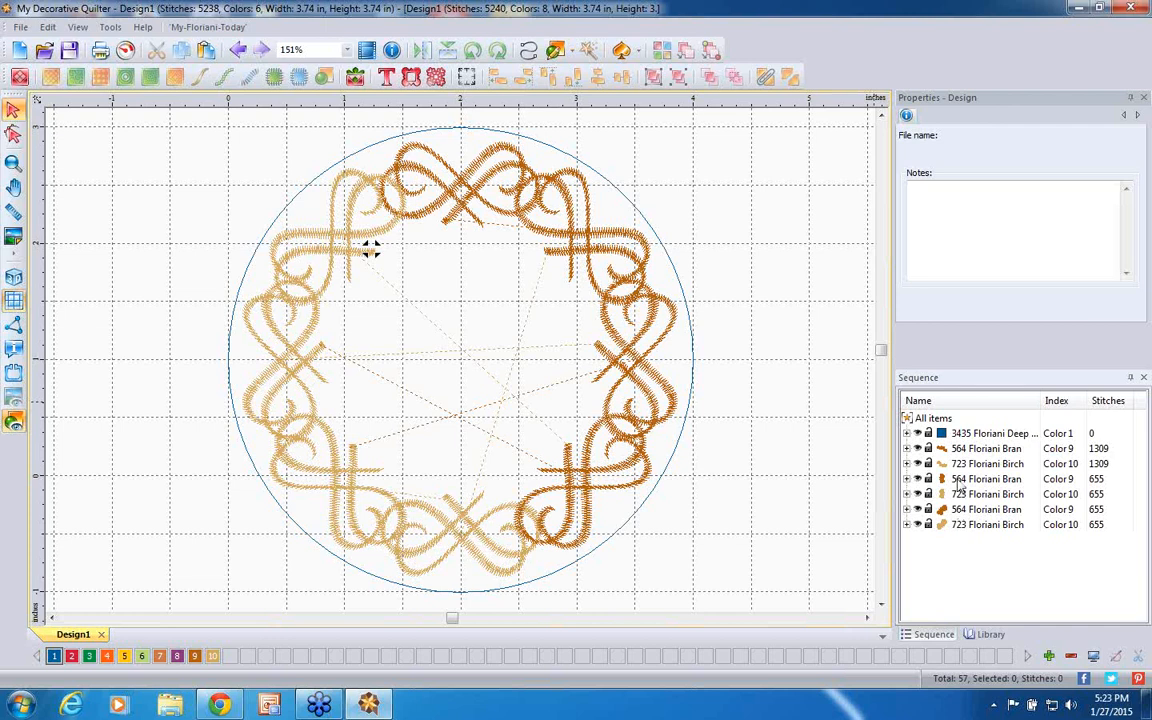
left_click_drag(957, 481, 953, 448)
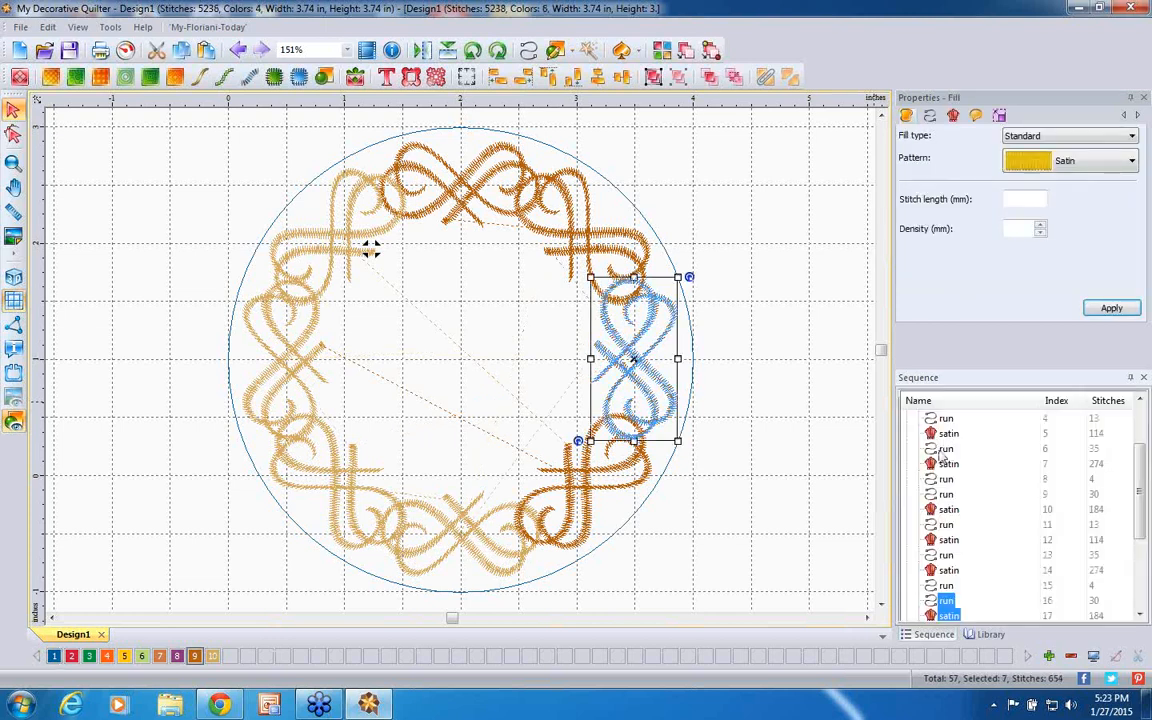
scroll(1022, 430, "up", 2)
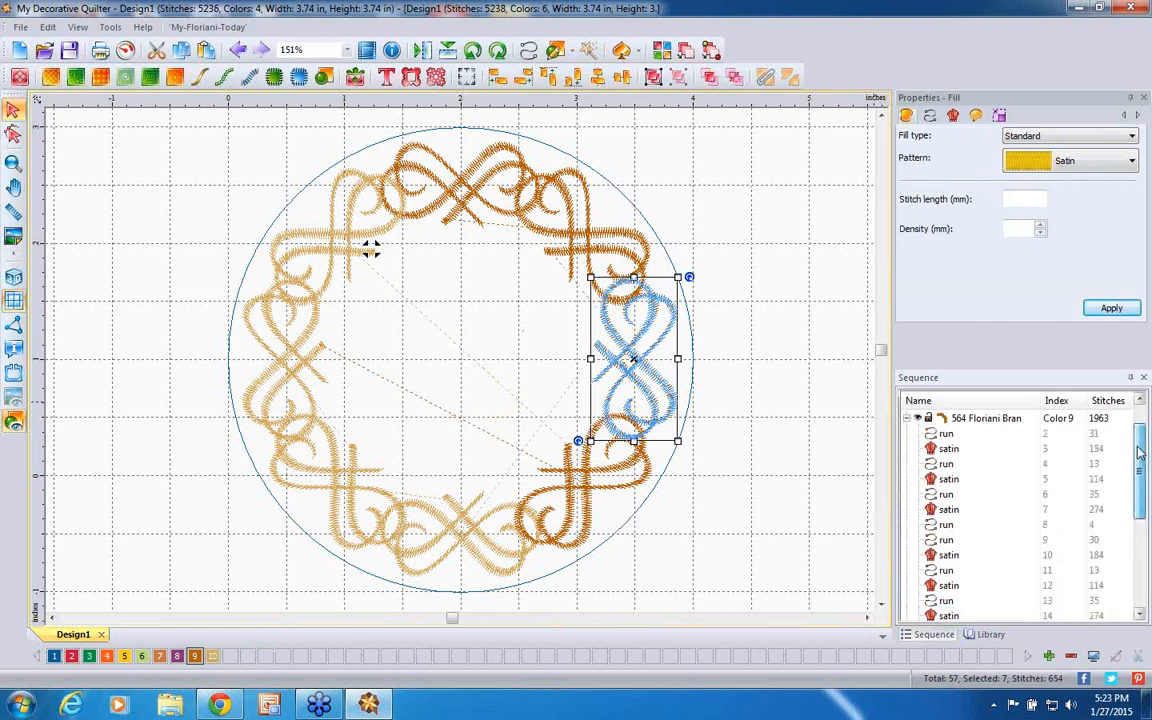
left_click(907, 449)
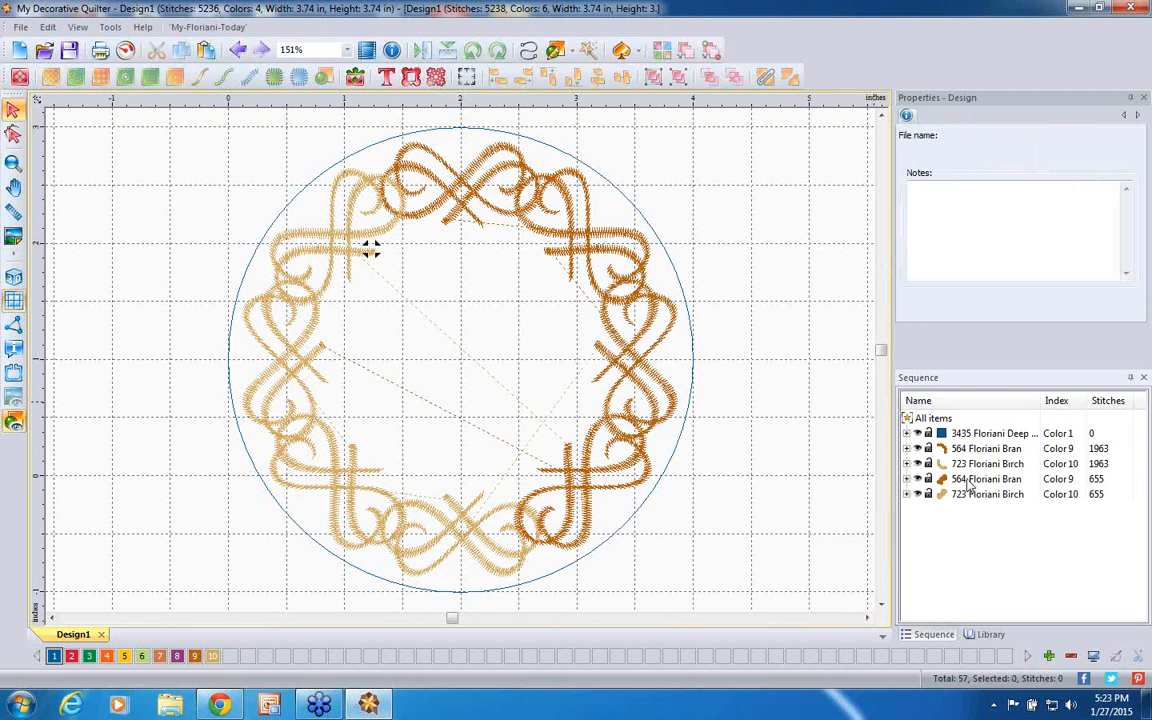
left_click(968, 480)
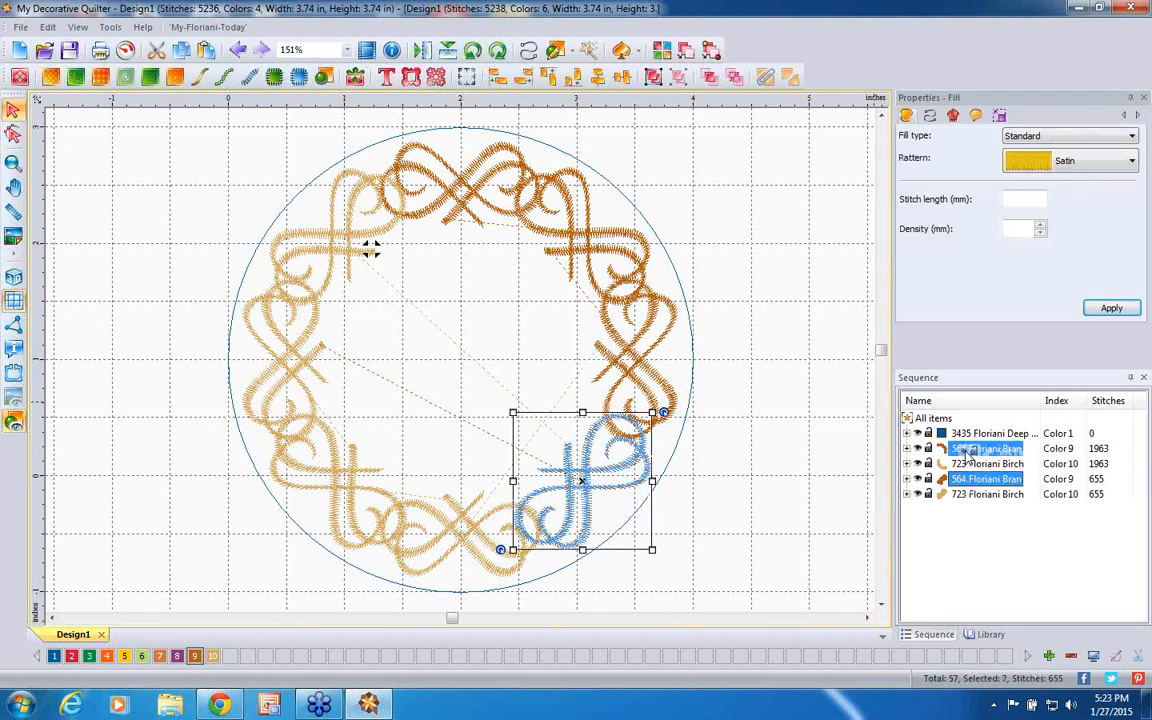
double_click(968, 449)
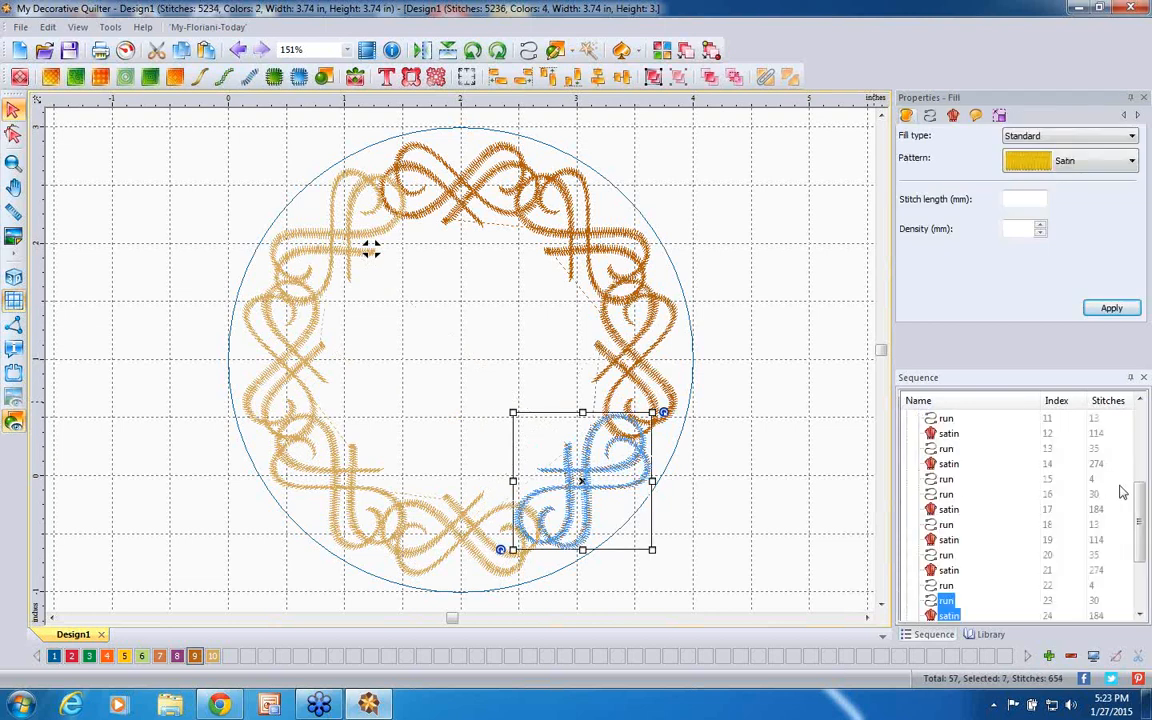
left_click_drag(1140, 502, 1140, 430)
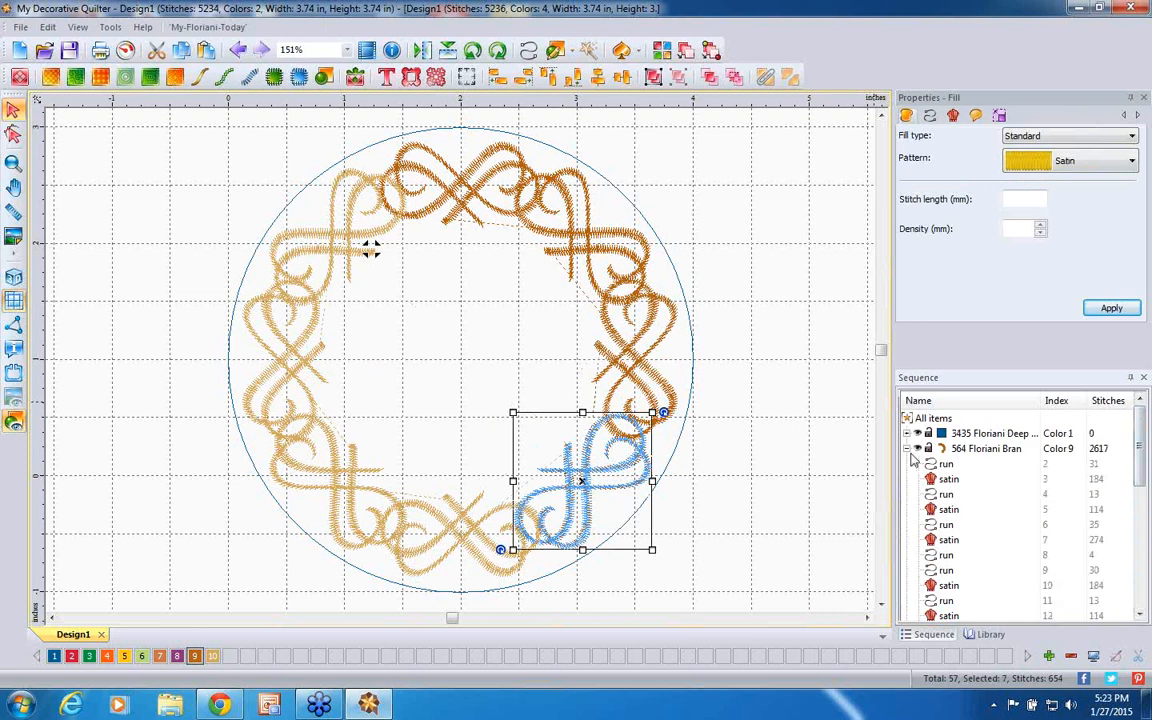
left_click(907, 450)
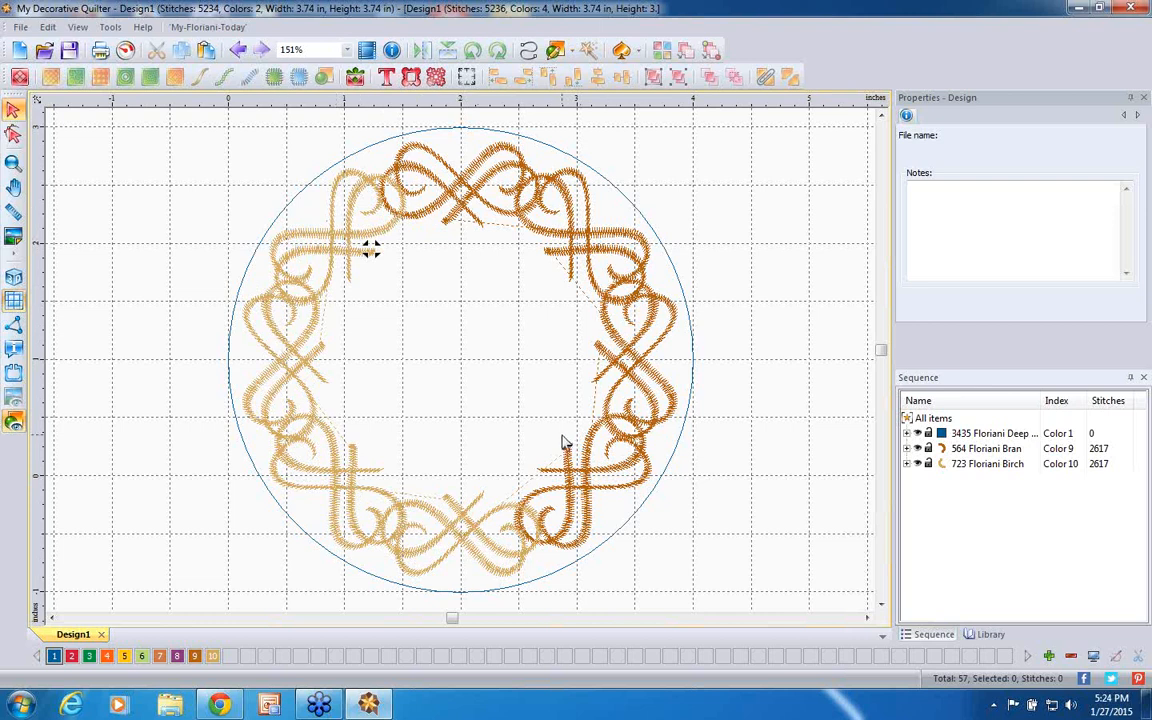
- Recolor the 723 Floriani Birch group to color 9, 564 Floriani Bran, and collapse all groups in the sequence list
left_click(1000, 466)
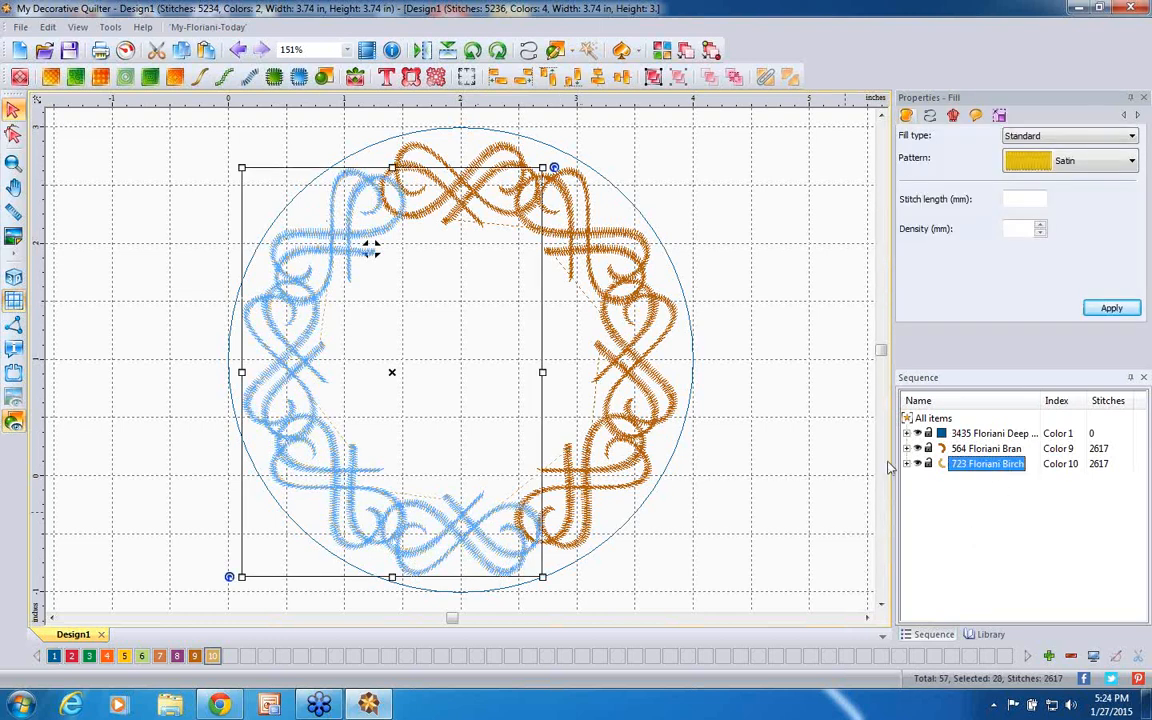
left_click(196, 657)
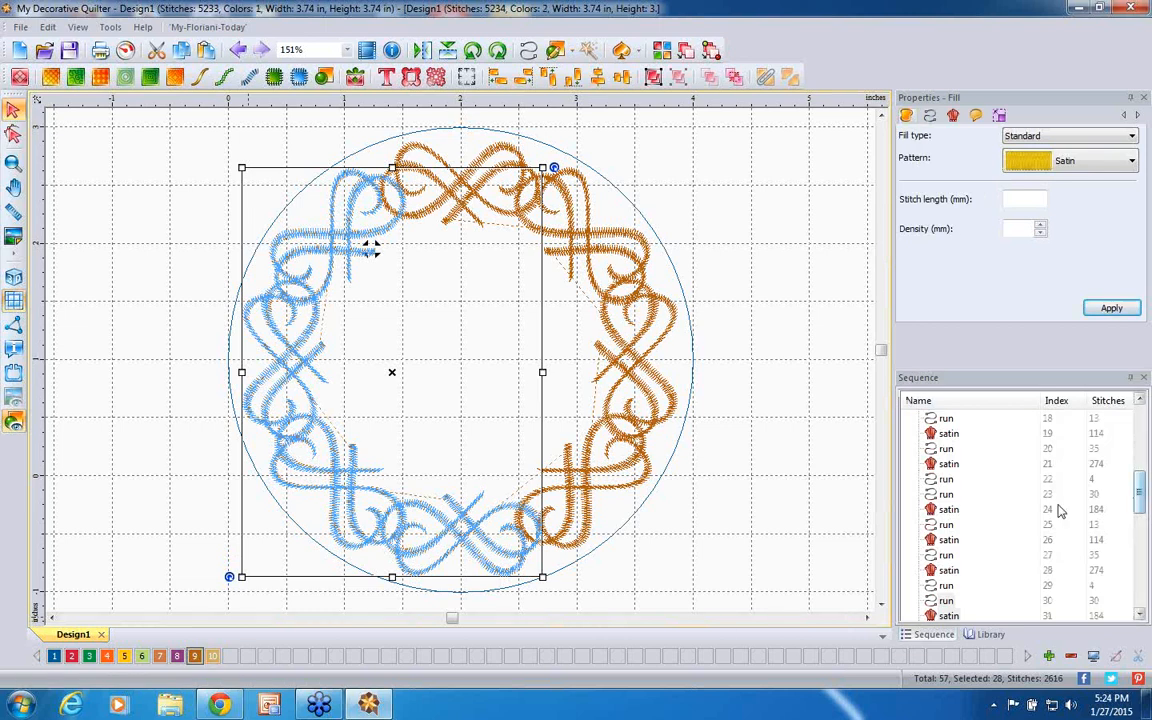
right_click(1008, 524)
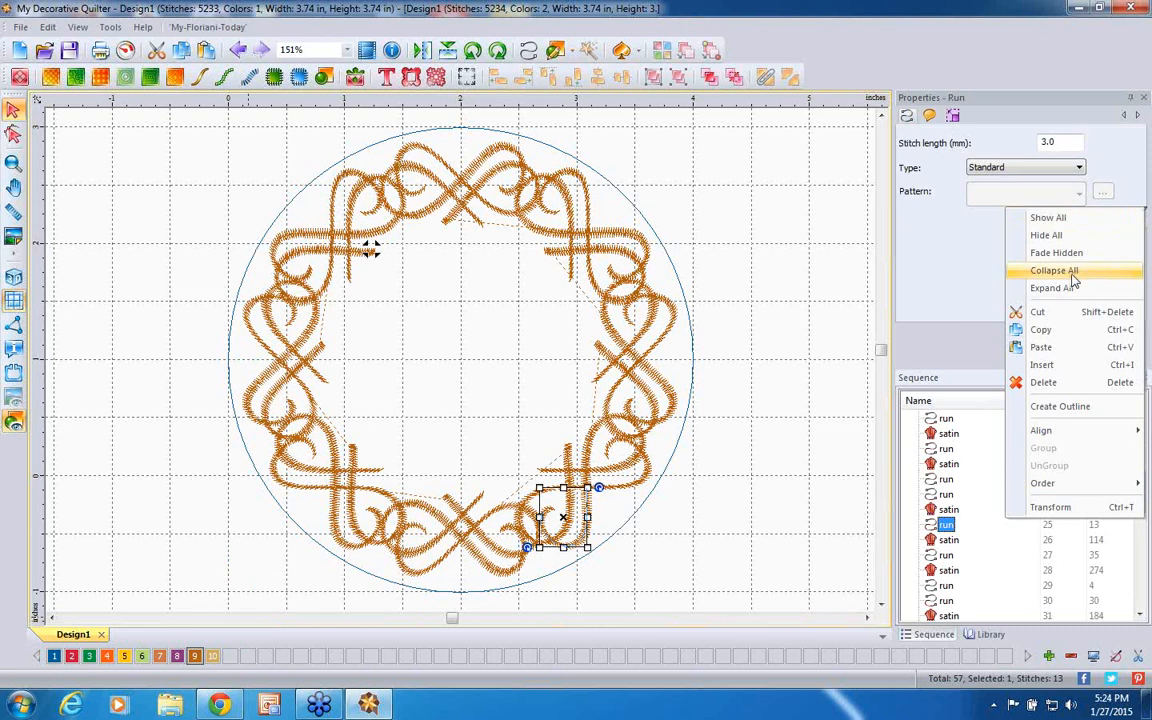
left_click(1073, 278)
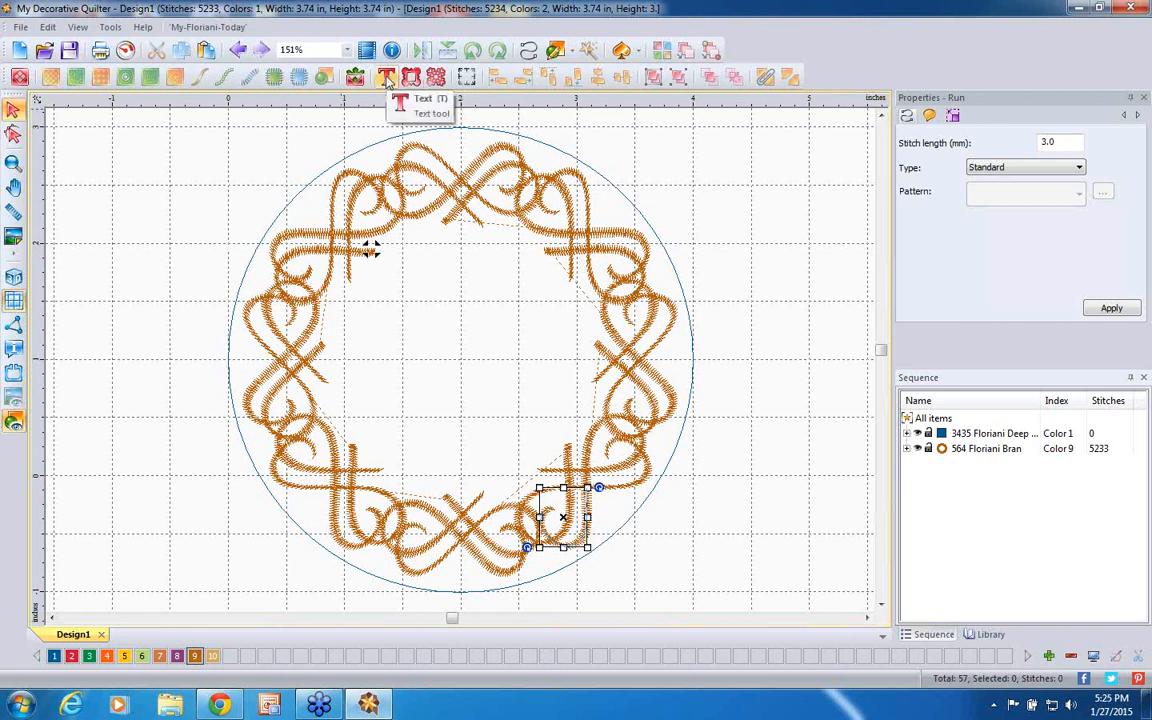
- Add the letter G as text inside the flourish ring with a height of 1.2 inches
left_click(387, 78)
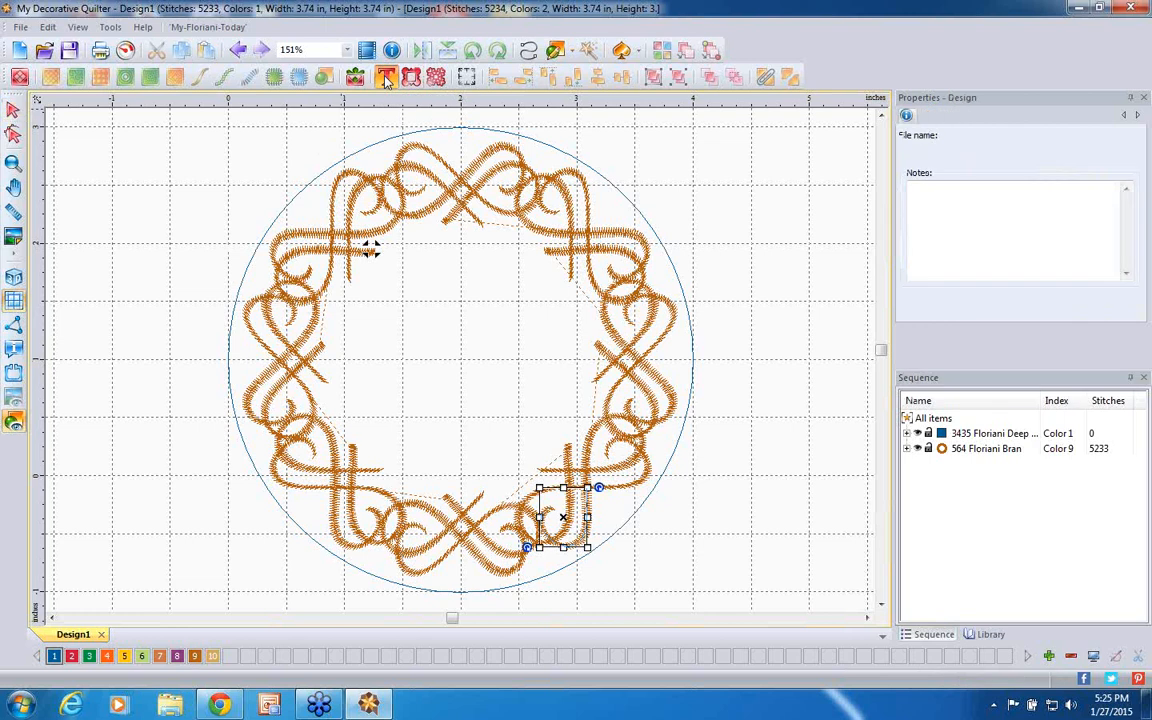
left_click(446, 370)
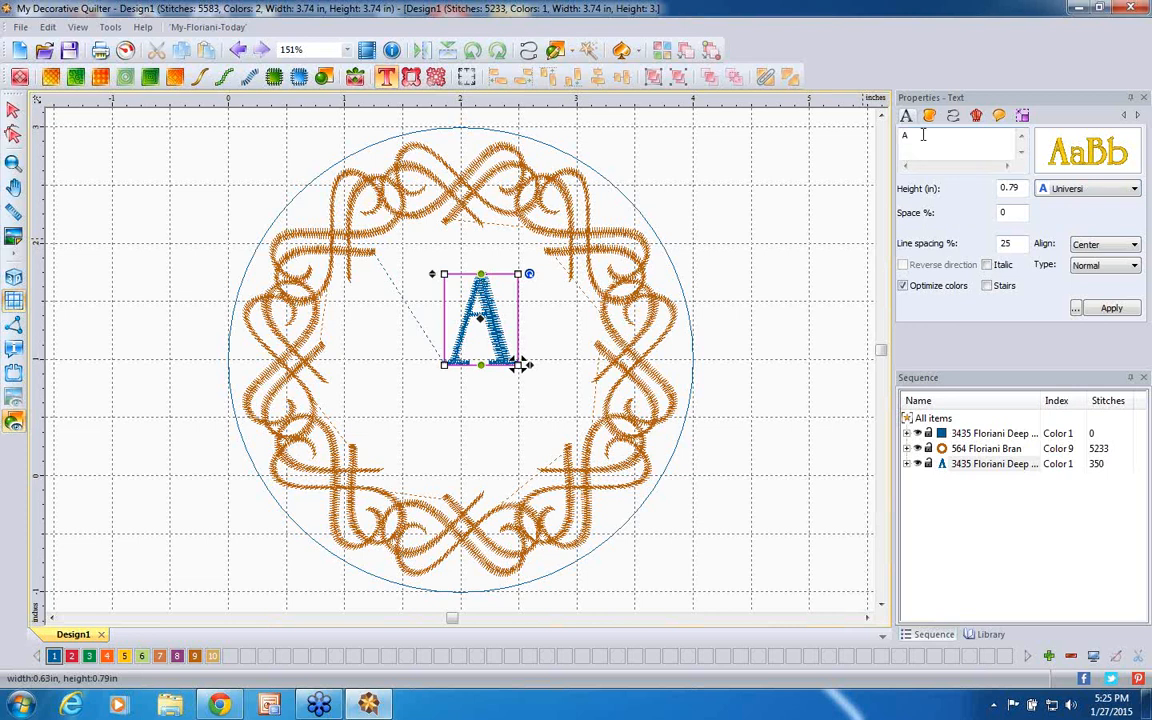
left_click_drag(923, 135, 892, 138)
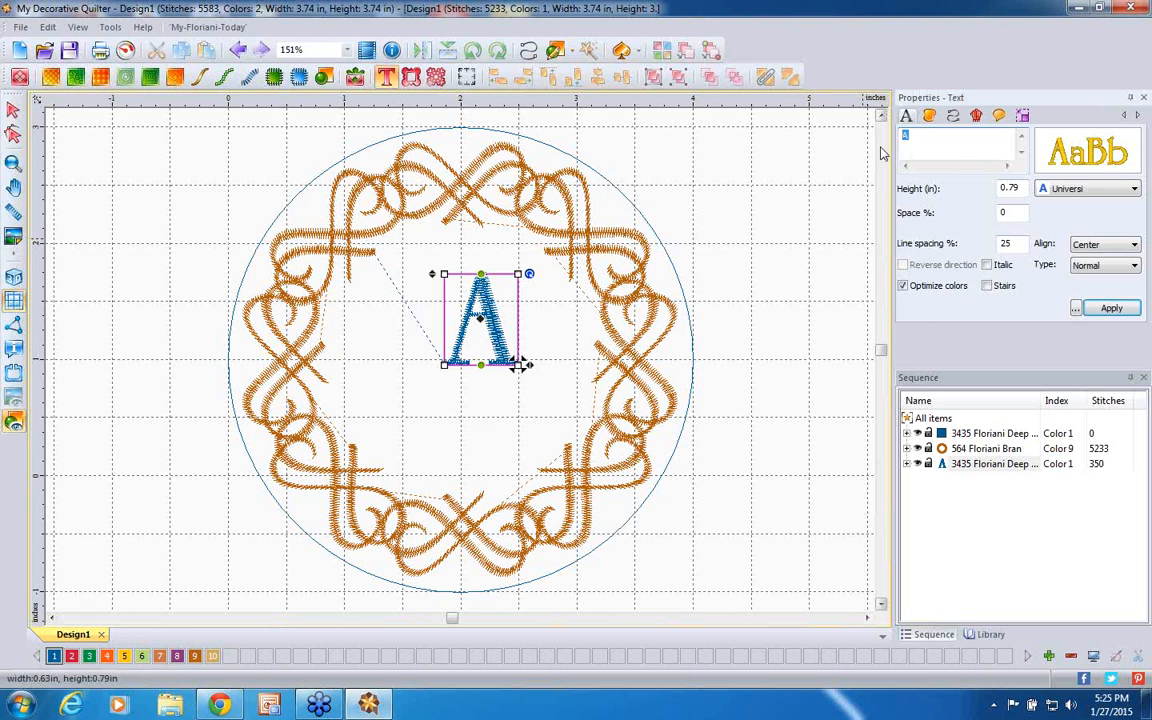
type("G")
left_click(1019, 188)
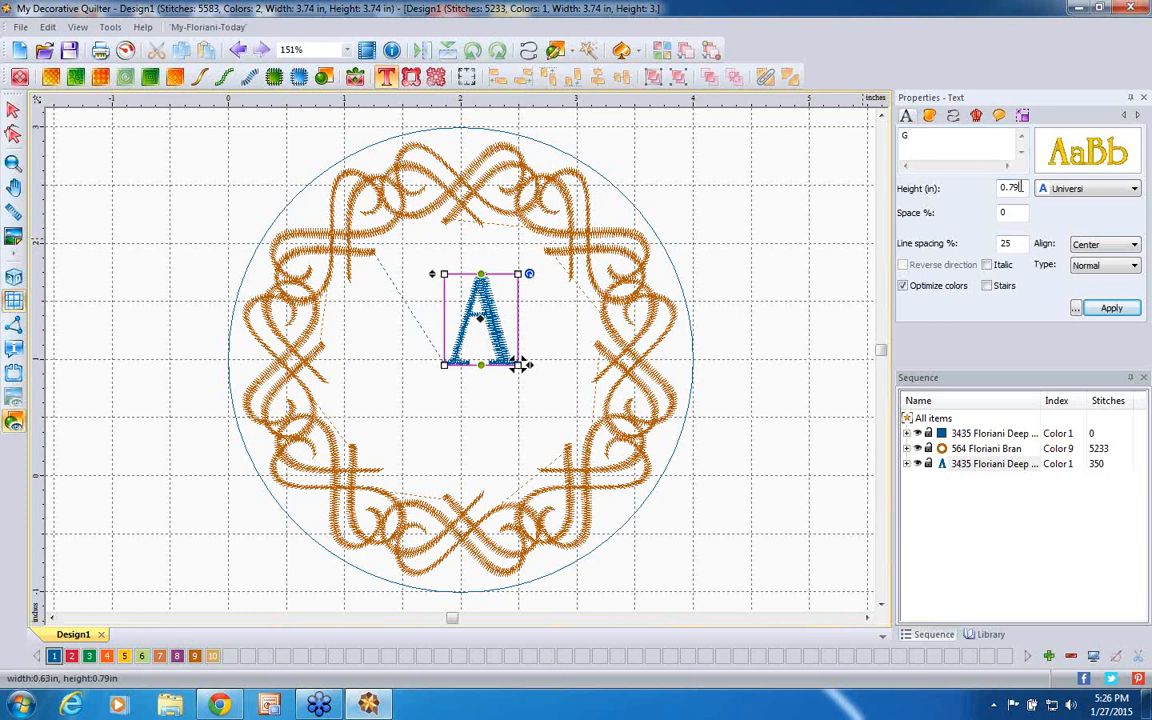
left_click_drag(1019, 188, 980, 198)
type("1.2")
left_click(1112, 309)
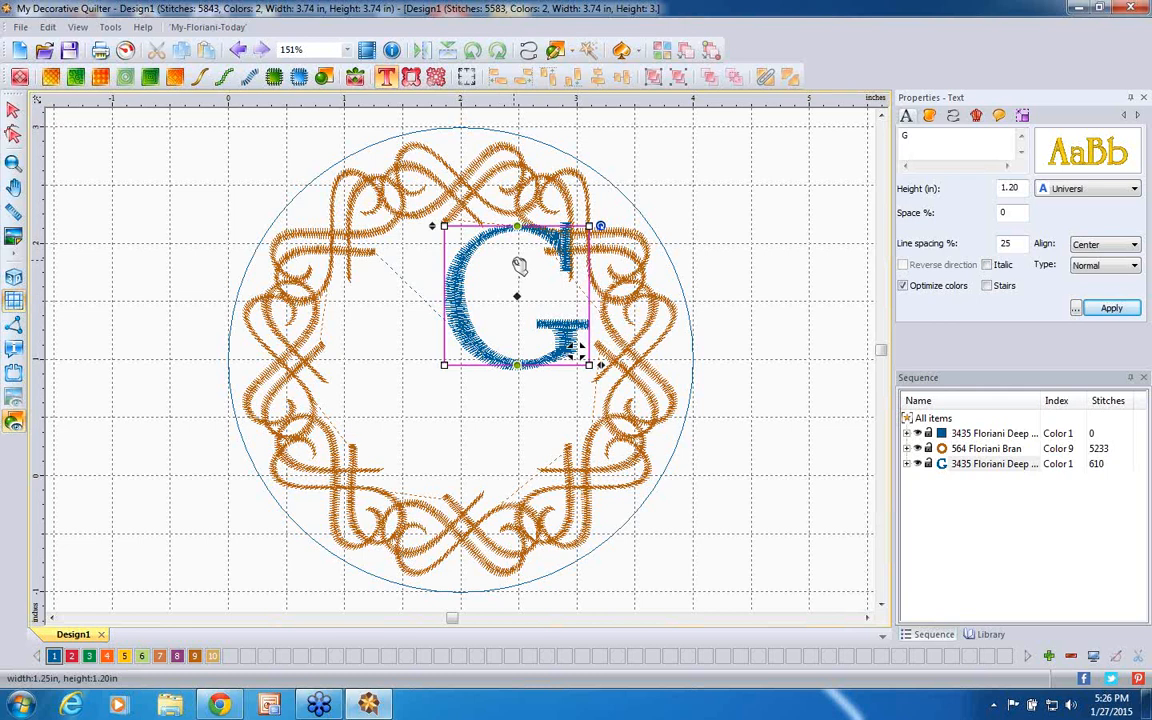
- Center the letter G inside the flourish ring, hiding the grid for the fine positioning and showing it again
left_click_drag(517, 265, 460, 328)
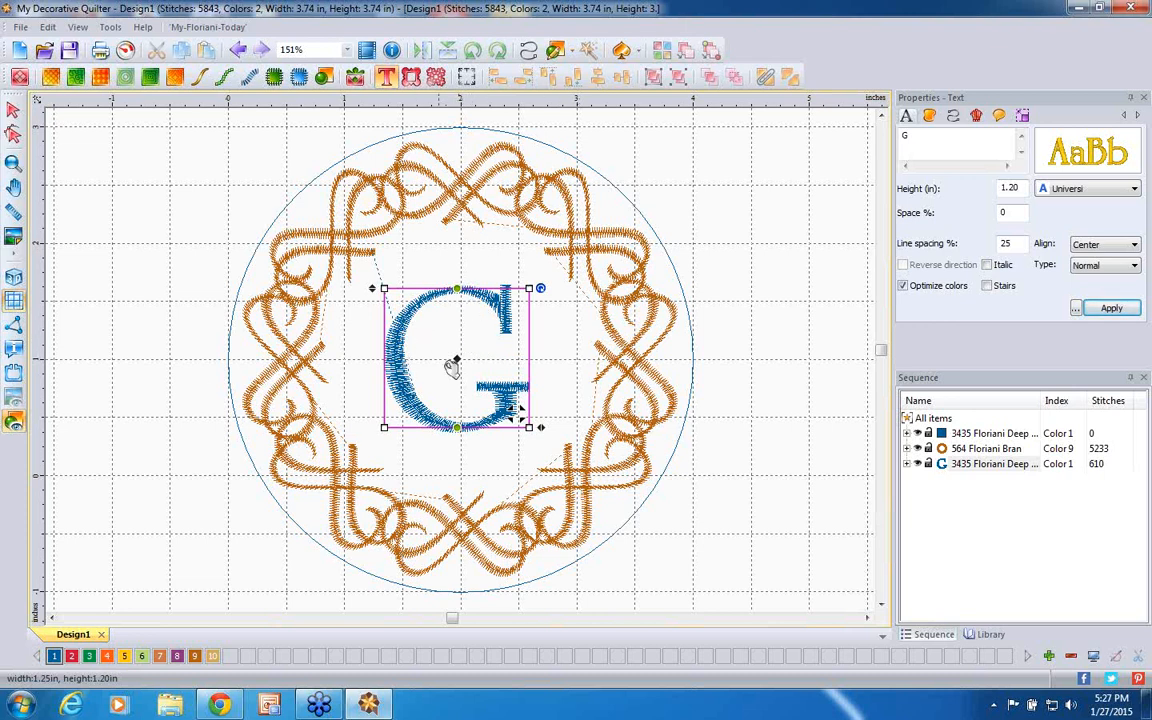
left_click(14, 300)
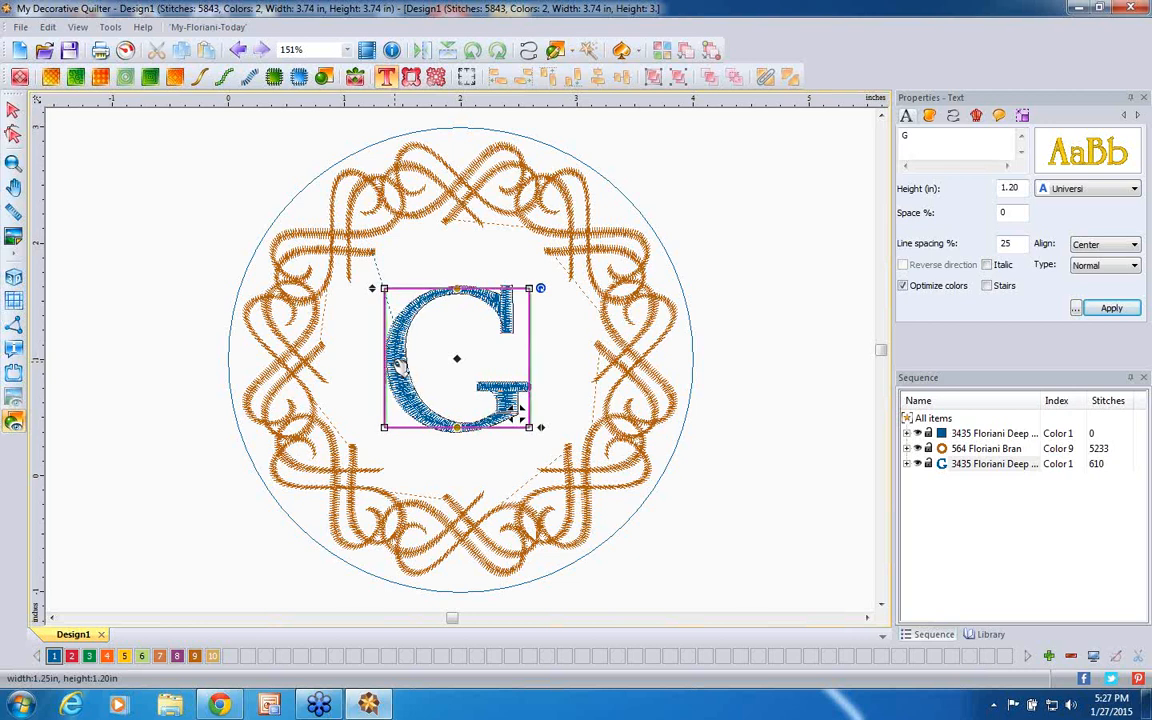
left_click_drag(516, 407, 515, 412)
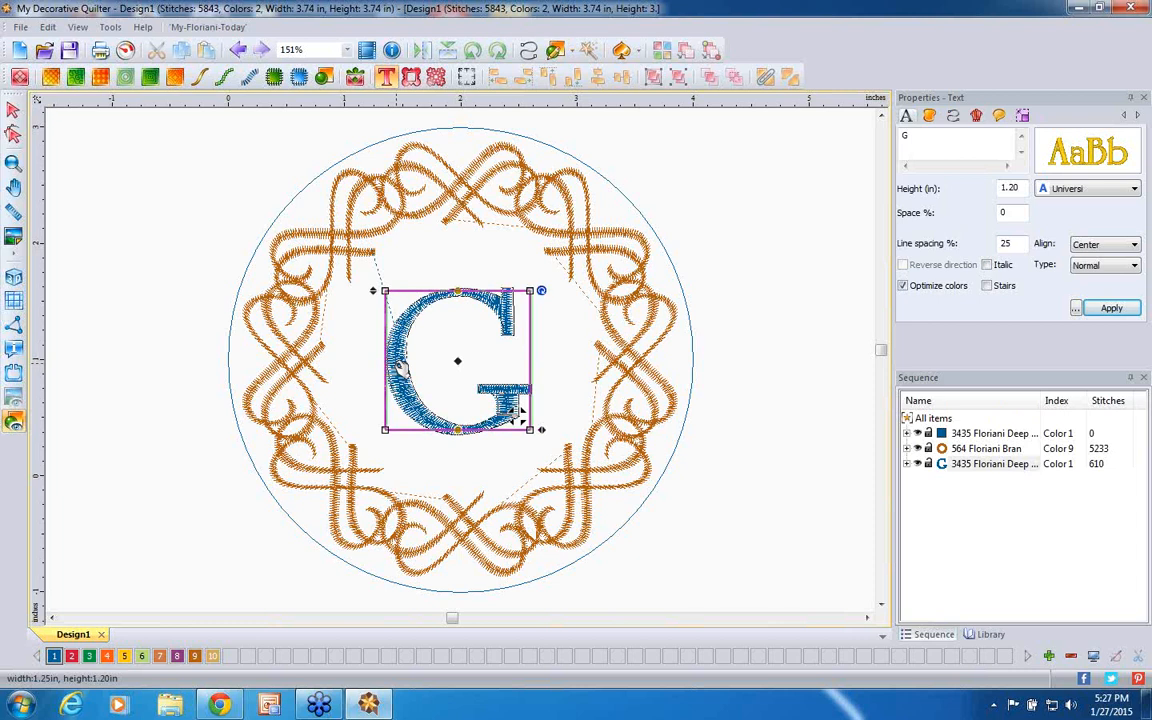
left_click_drag(401, 369, 402, 369)
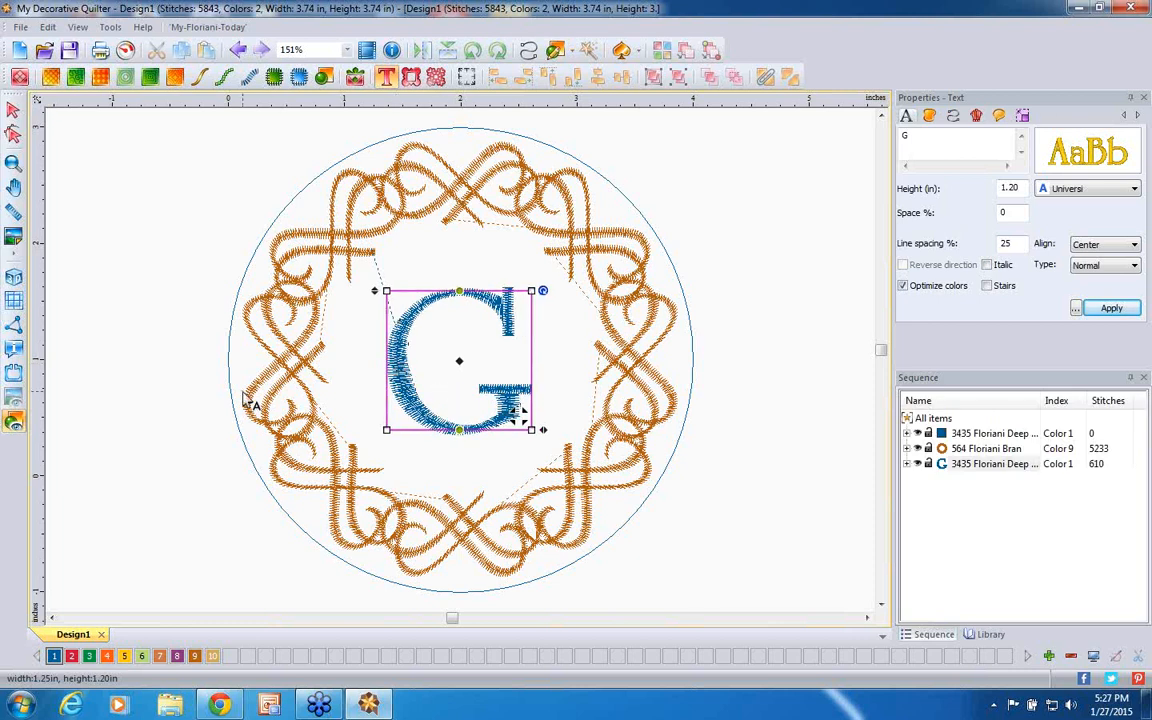
left_click(14, 301)
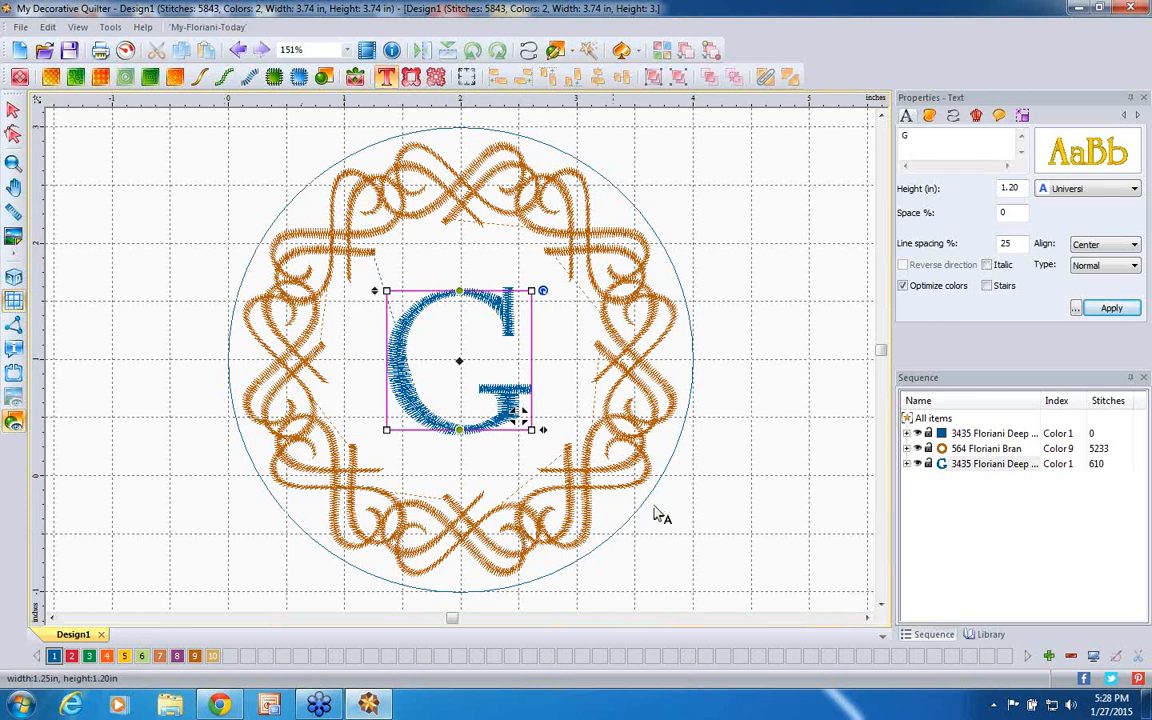
- Paste two copies of the outer circle artwork in place and convert all three circles to run stitches
left_click(980, 435)
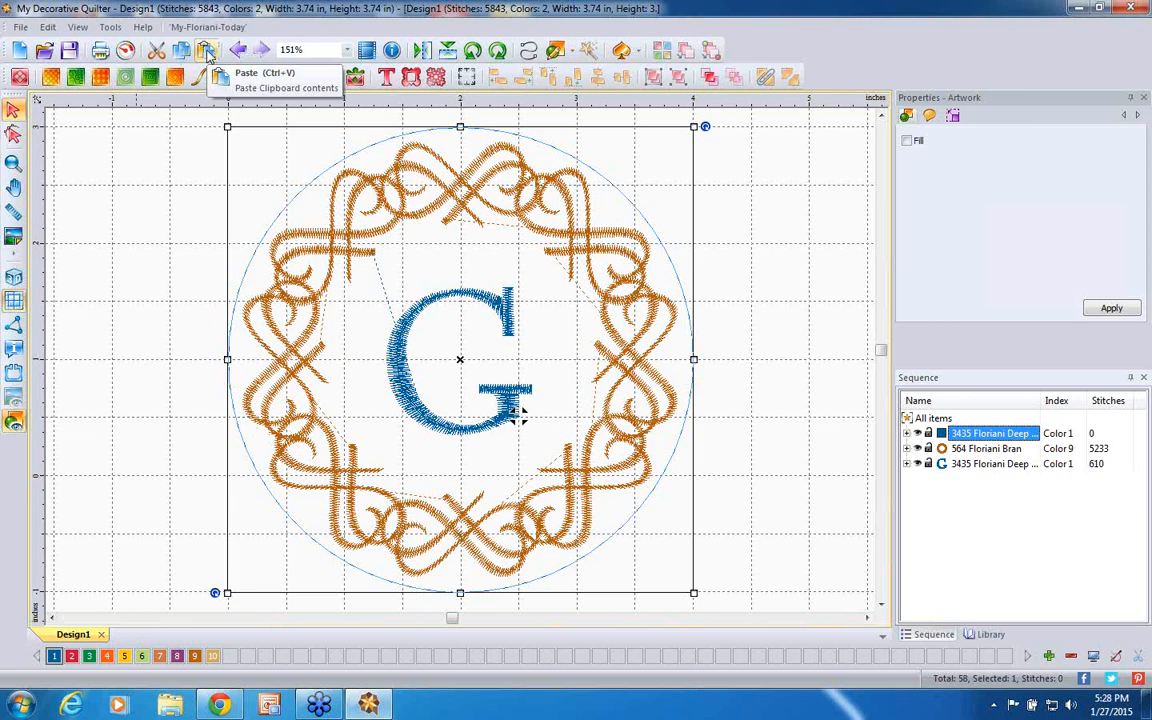
left_click(207, 52)
left_click(207, 52)
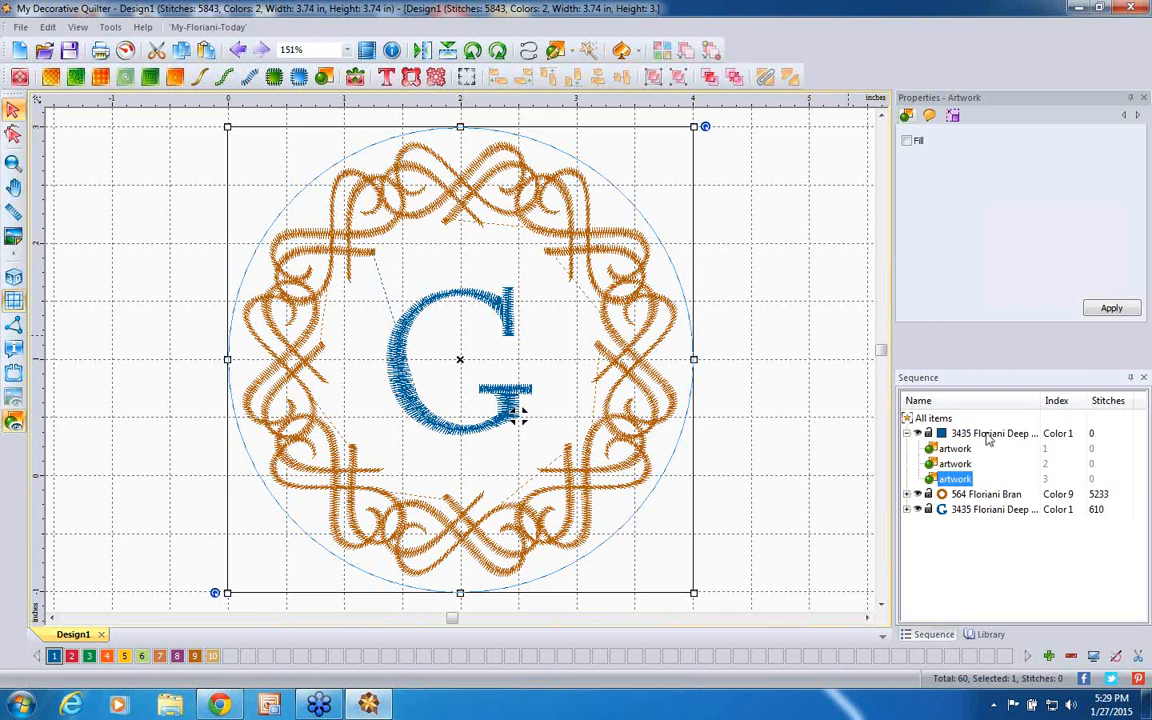
left_click(986, 434)
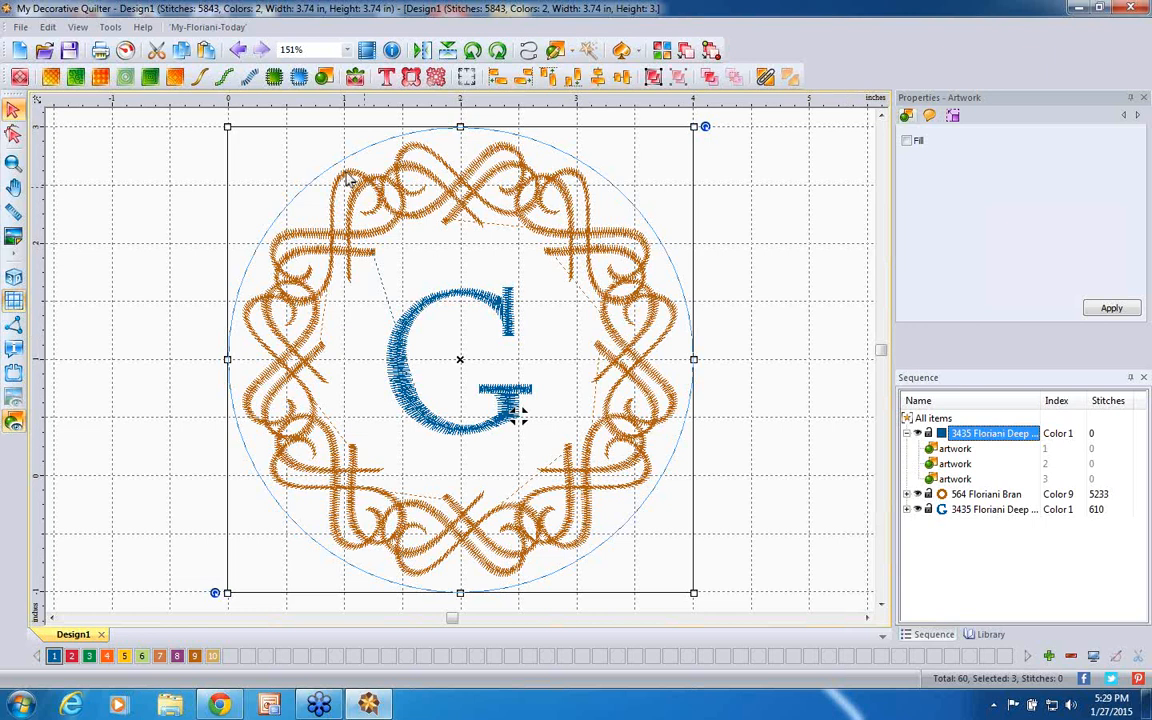
left_click(199, 85)
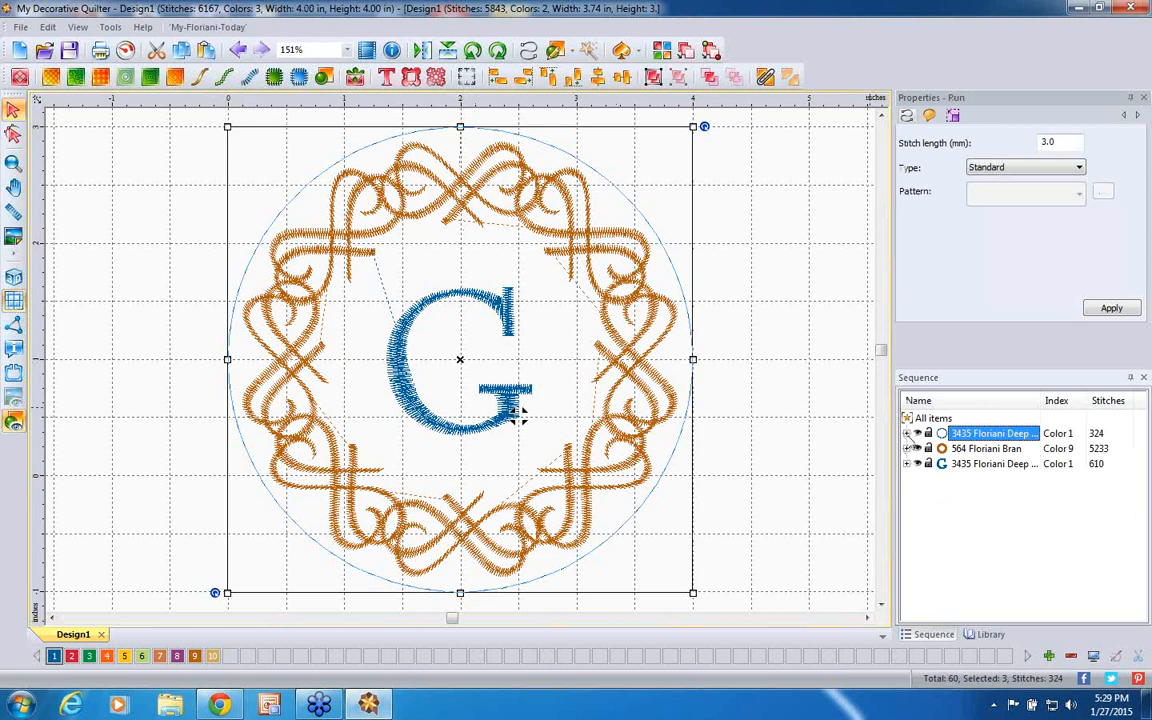
- Set the first circle run's stitch length to 2 mm and move it to the front, at the end of the sequence
left_click(908, 433)
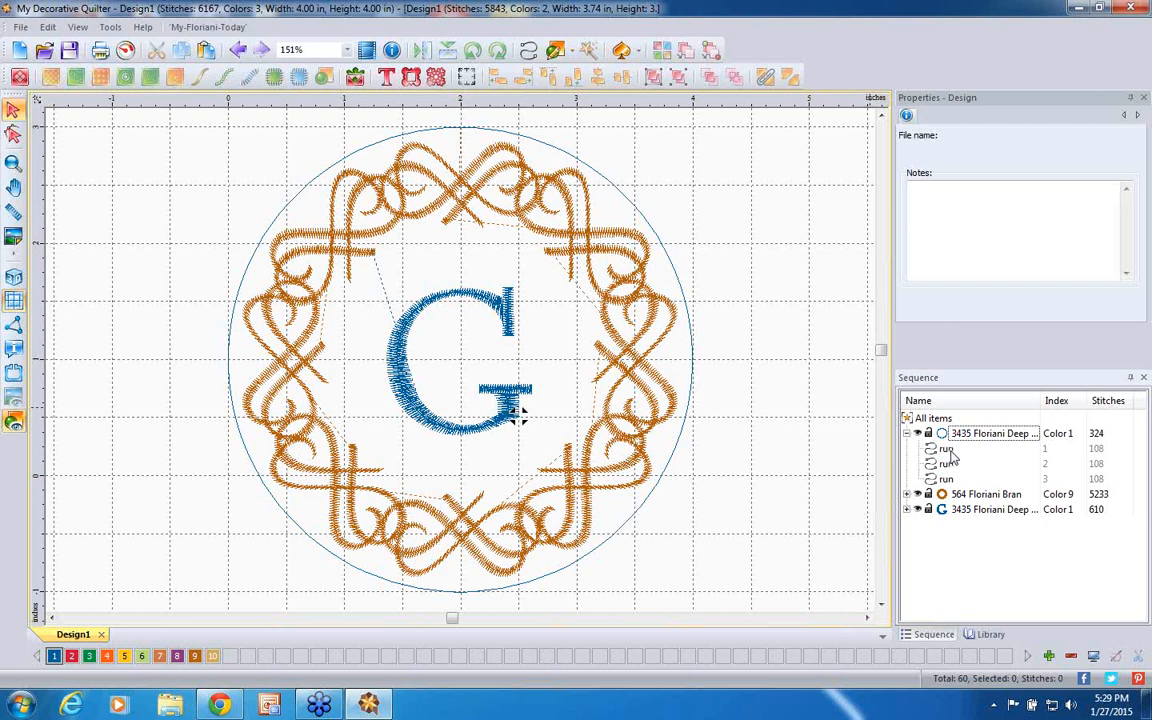
left_click(950, 451)
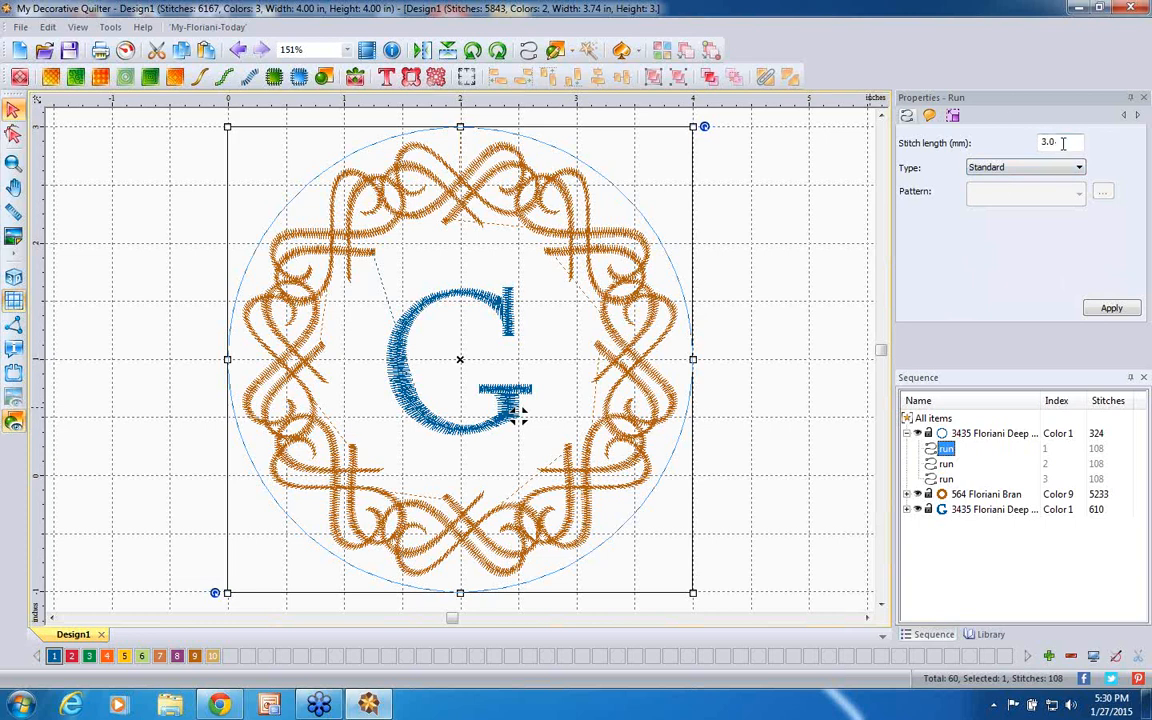
left_click_drag(1058, 142, 1024, 154)
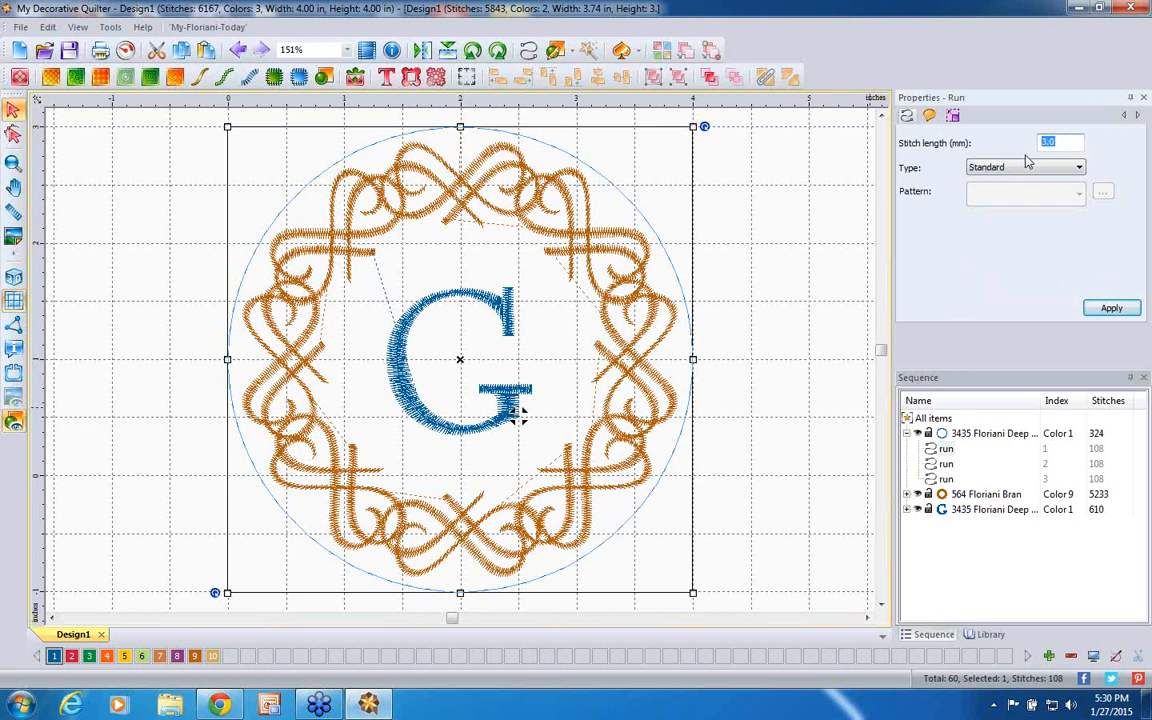
type("2")
left_click(1112, 309)
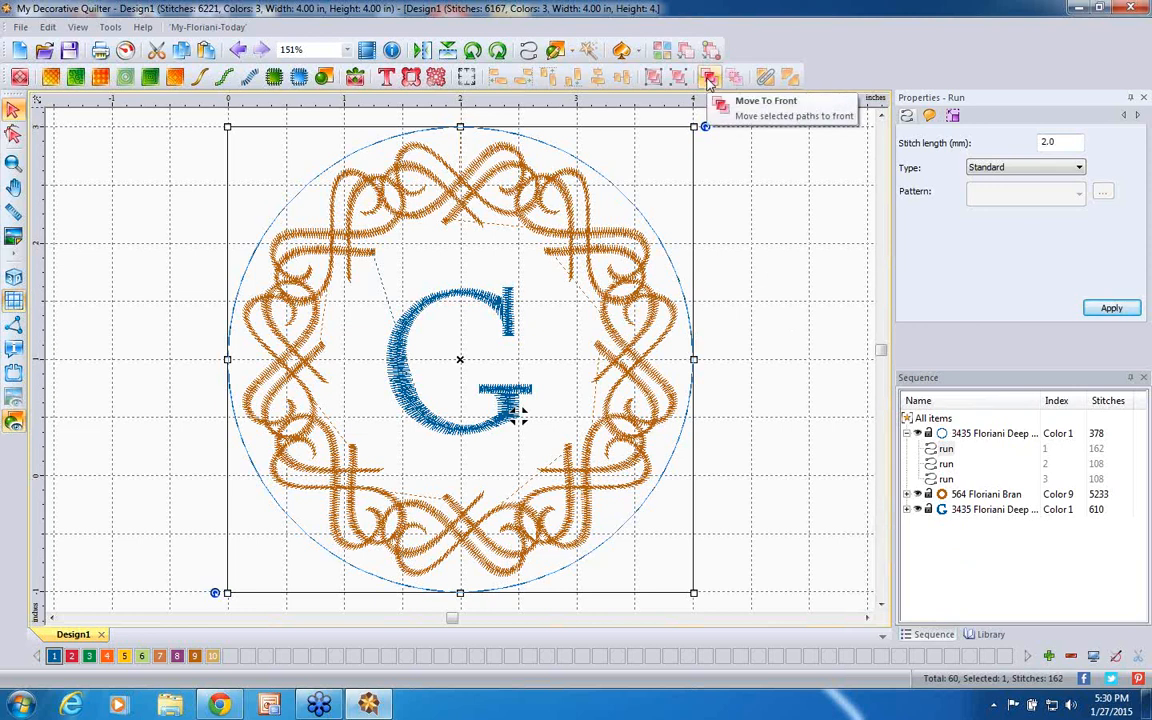
left_click(708, 78)
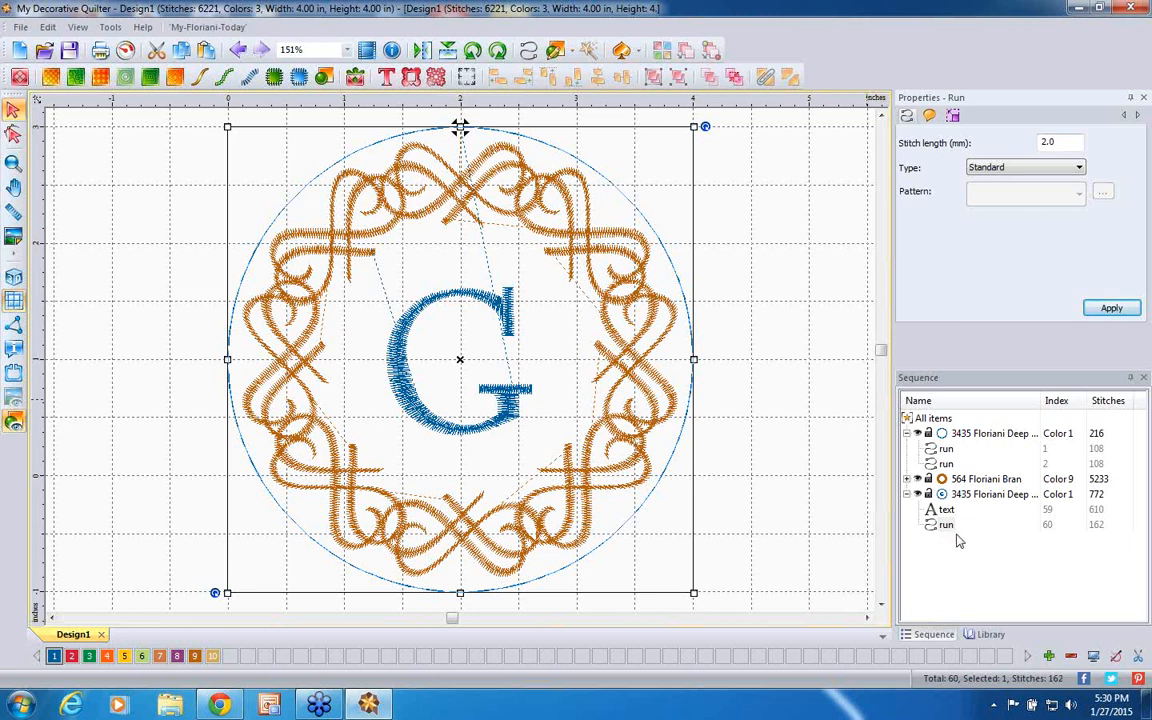
- Set the stitch length of the two remaining circle runs in the first 3435 Floriani Deep group to 5 mm
left_click(994, 434)
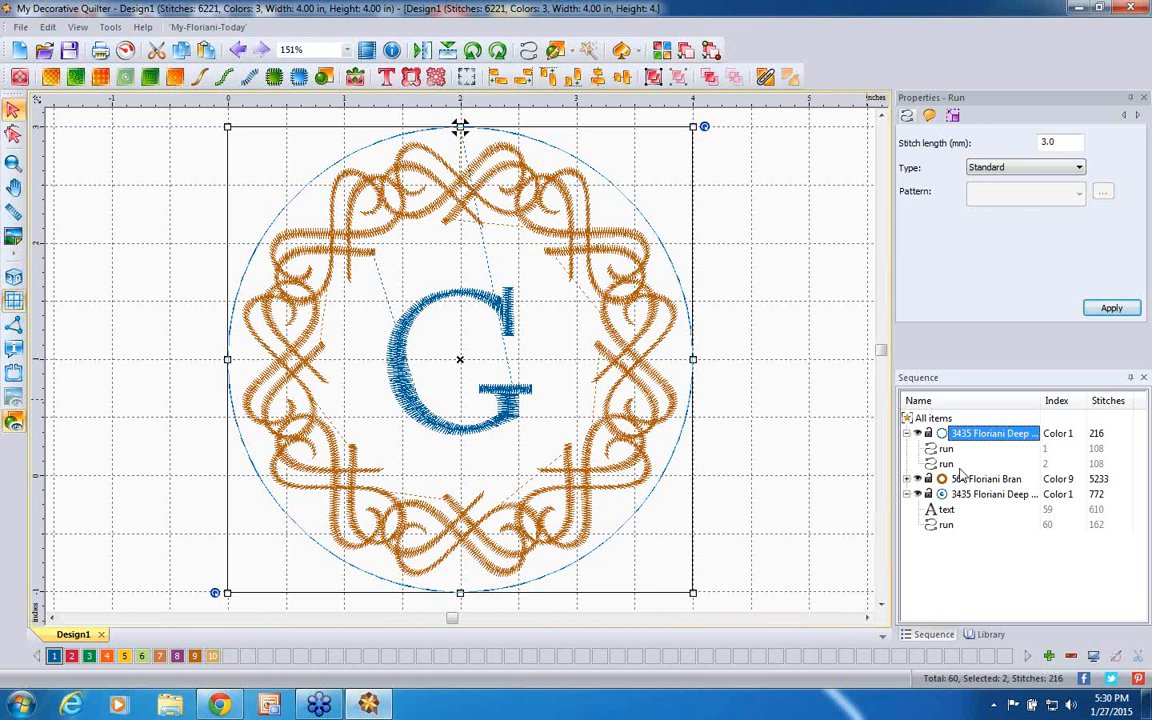
left_click(1071, 140)
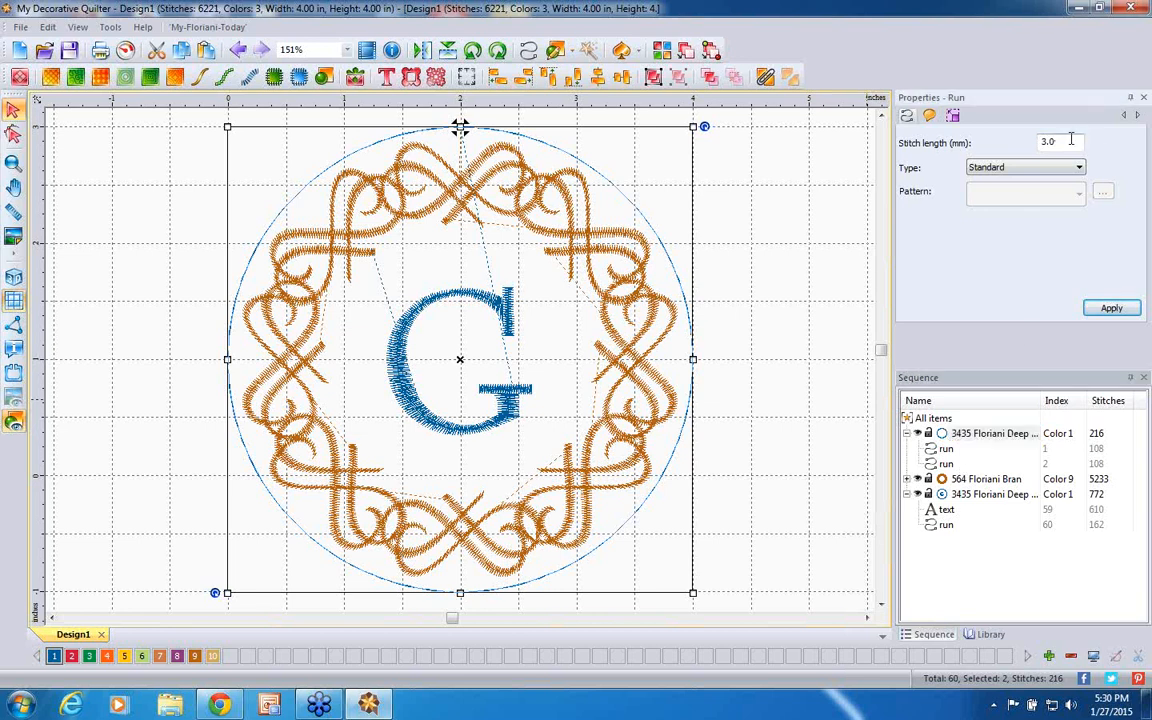
left_click_drag(1071, 140, 1023, 141)
type("5")
left_click(1107, 309)
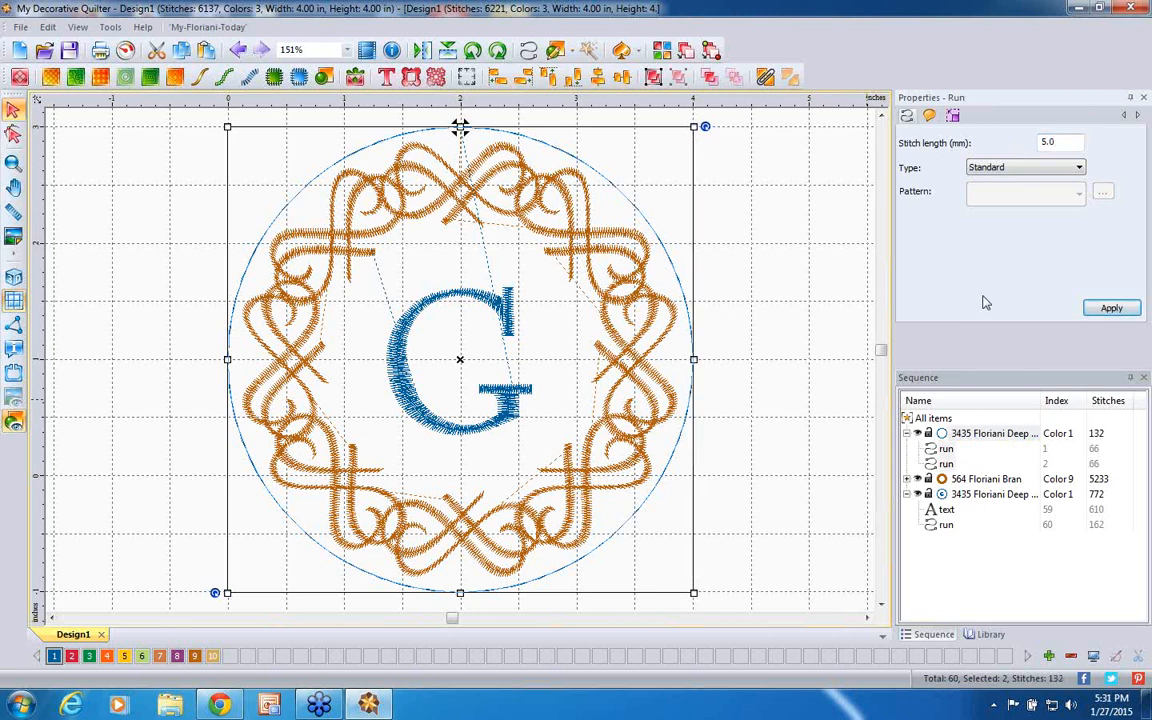
- Resize the second circle run in the first 3435 Floriani Deep group to 4.35 in wide and high, maintaining its aspect ratio
left_click(946, 464)
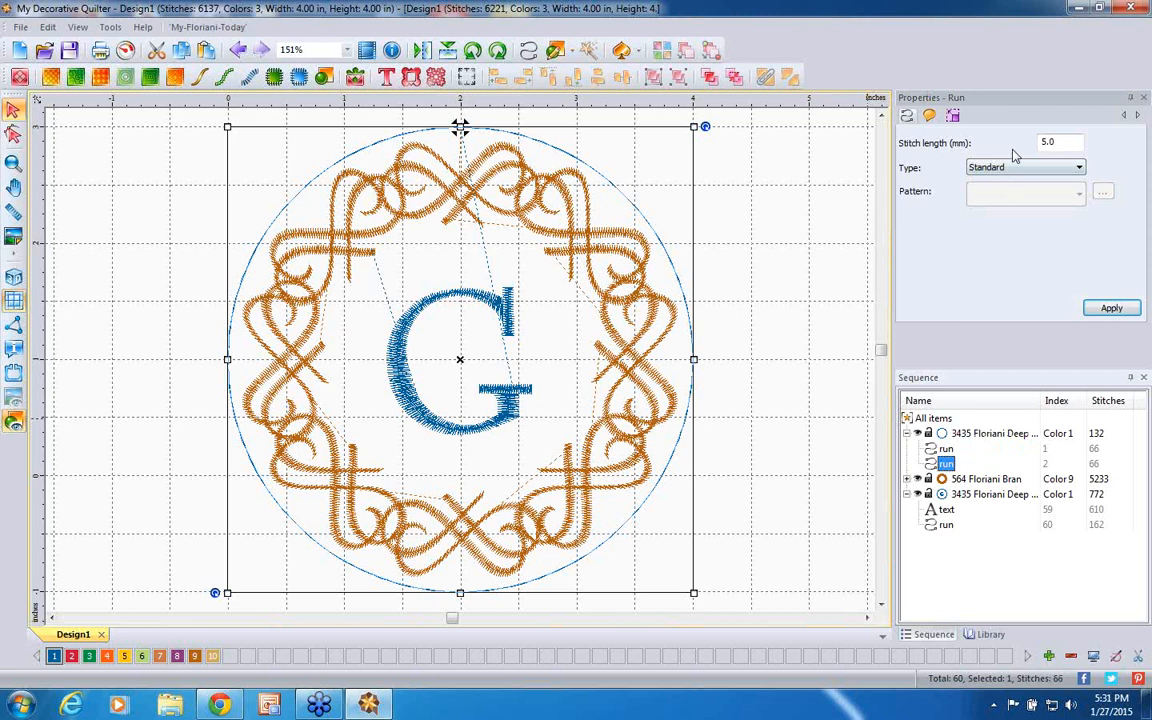
left_click(954, 116)
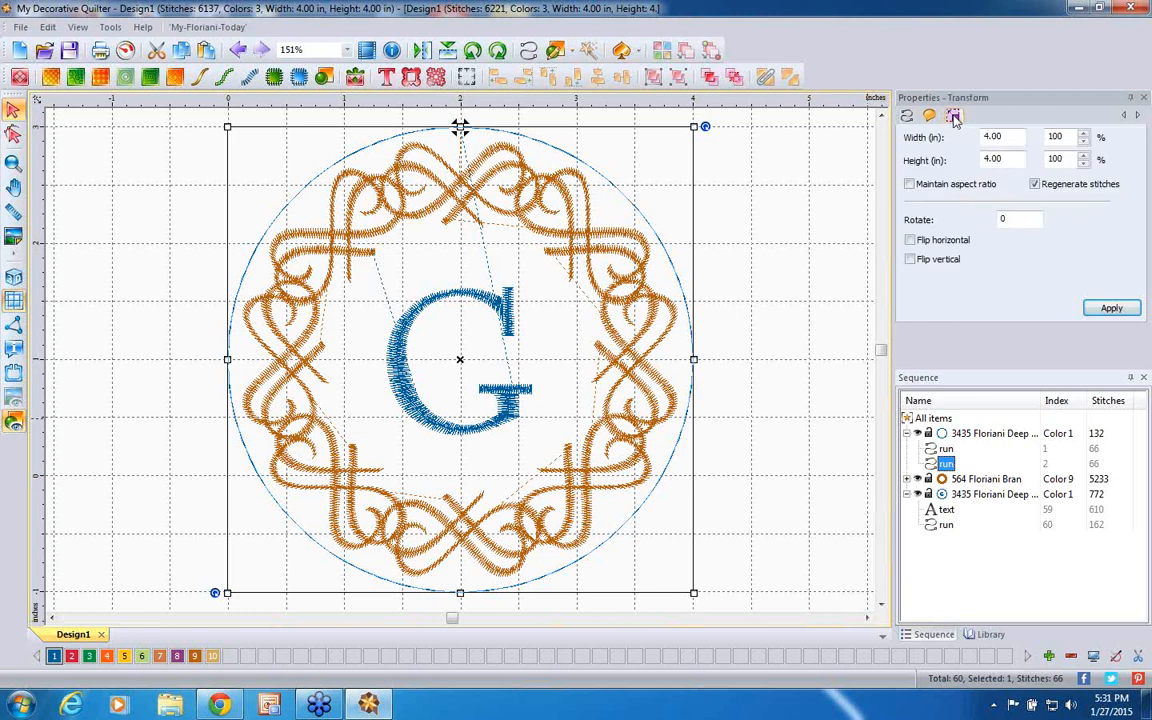
left_click(910, 186)
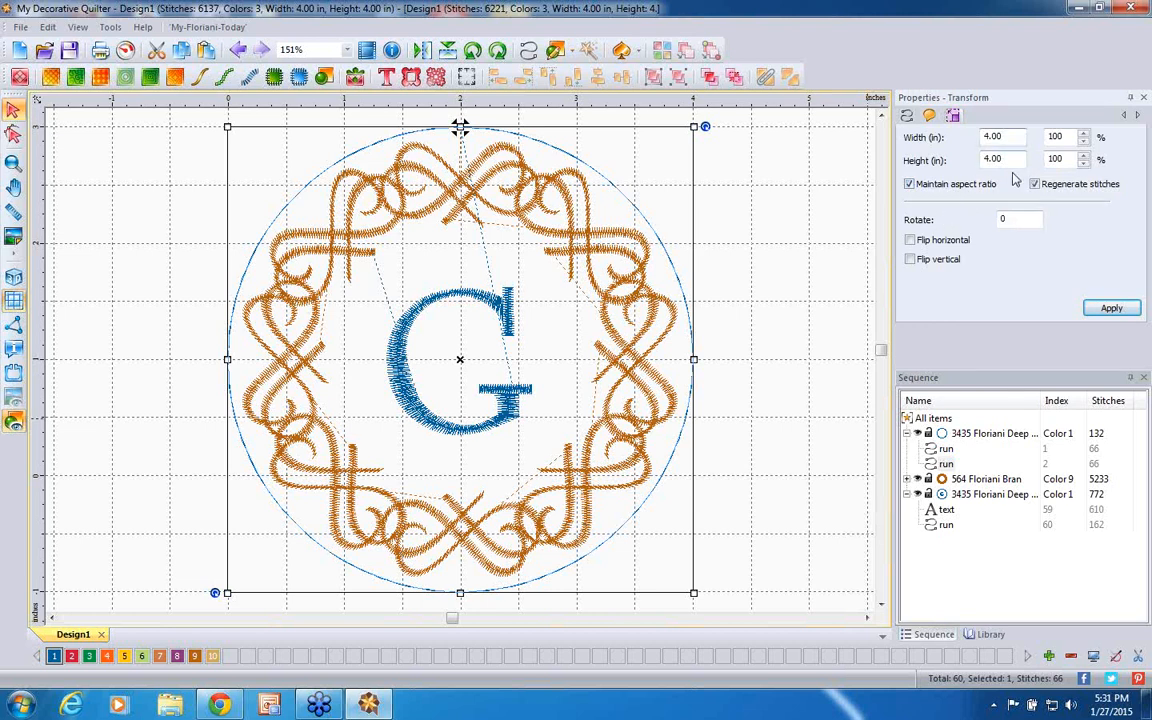
key("BackSpace")
key("BackSpace")
type("35")
left_click(1110, 309)
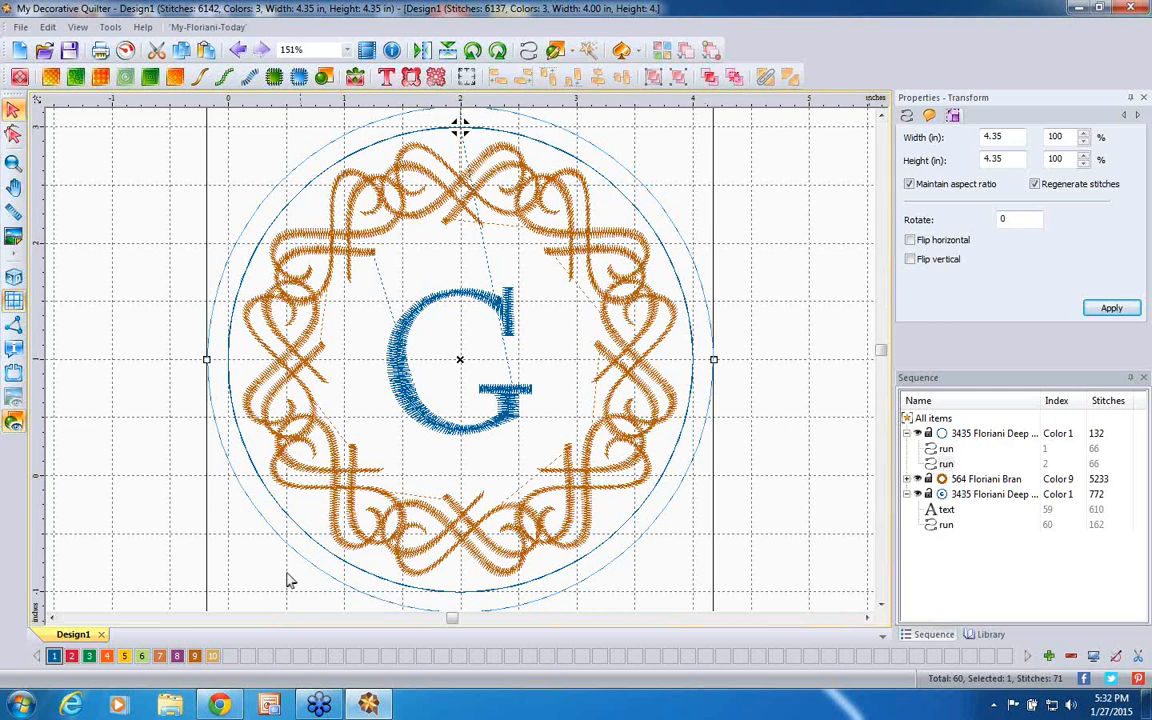
- Recolor the enlarged circle run with thread color 2 and the letter G with color 9, 564 Floriani Bran
left_click(72, 656)
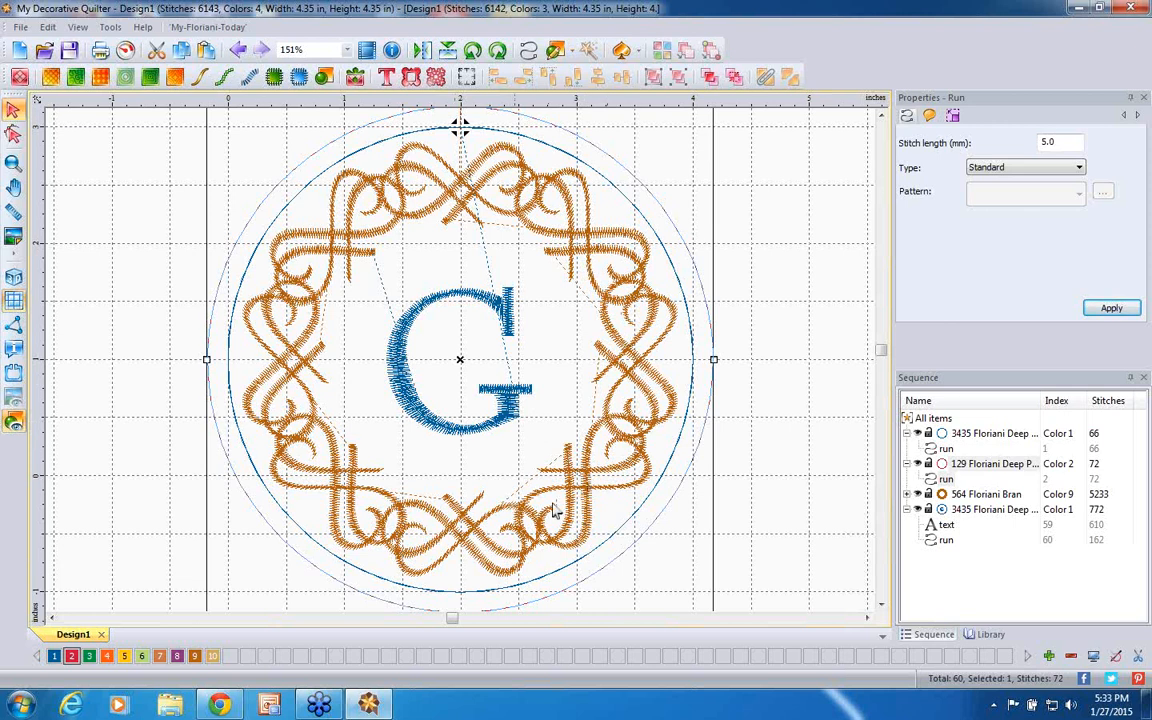
left_click(946, 526)
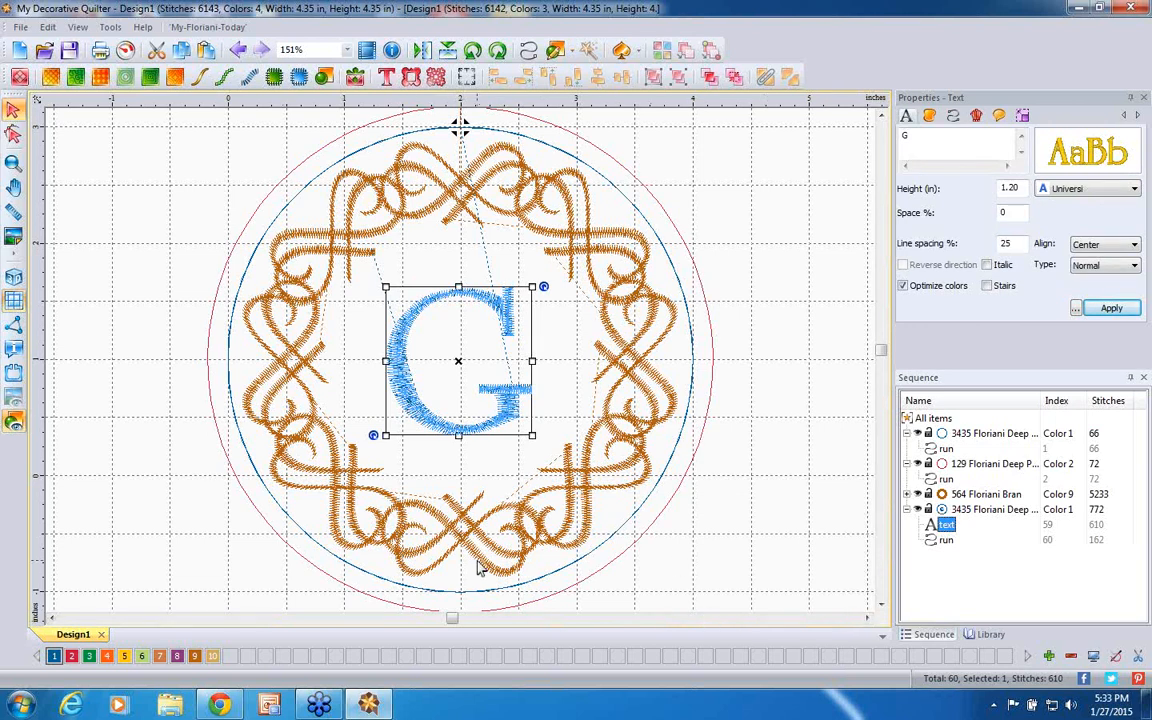
left_click(195, 660)
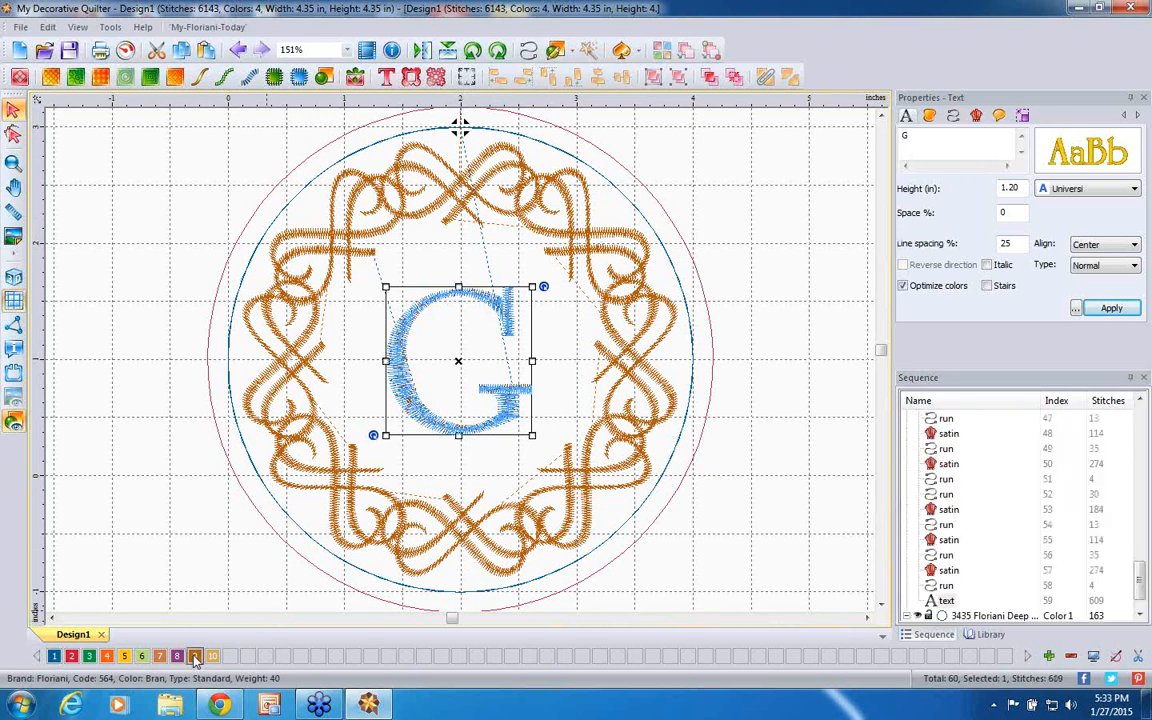
left_click(758, 450)
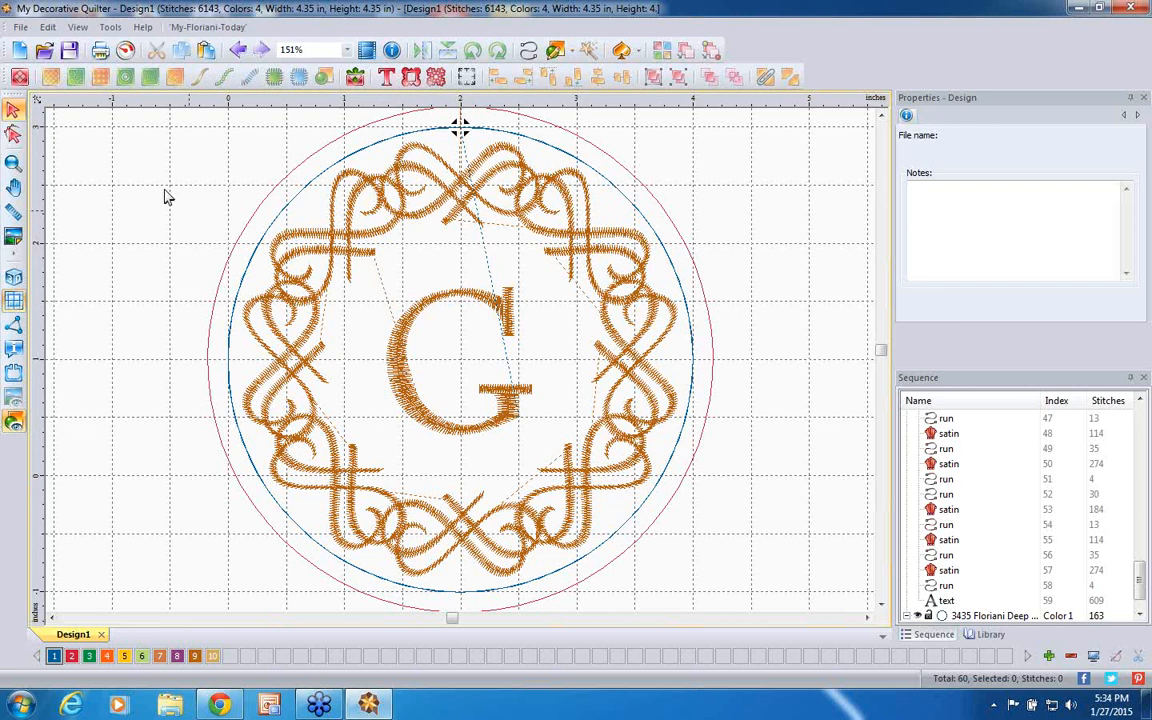
- Save the design as My Decor Coaster in Floriani (C2S) format in the January2015 folder inside MDQ Project's JANUARY folder
left_click(69, 52)
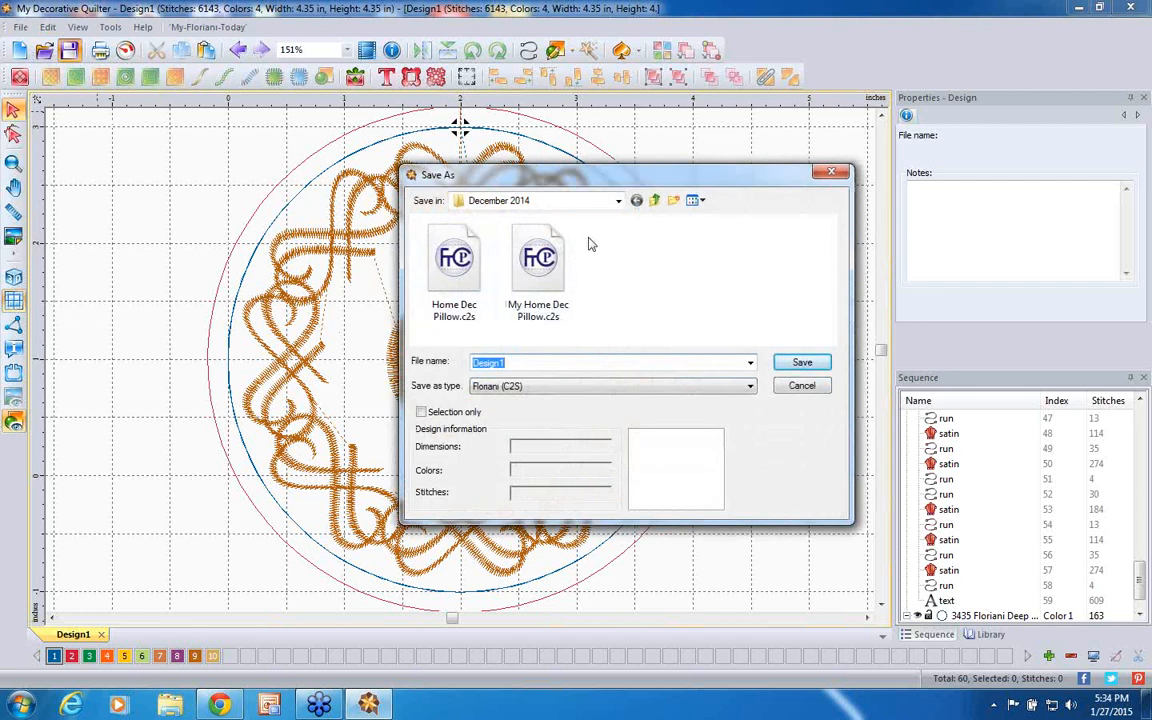
left_click(656, 201)
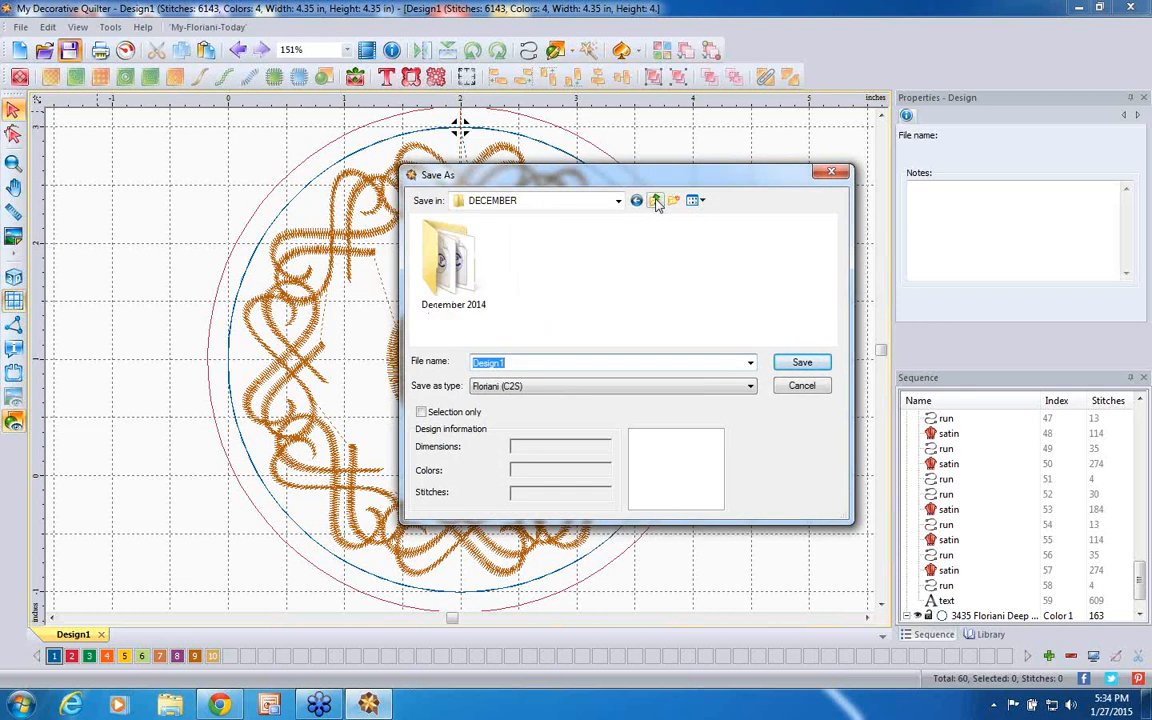
left_click(656, 201)
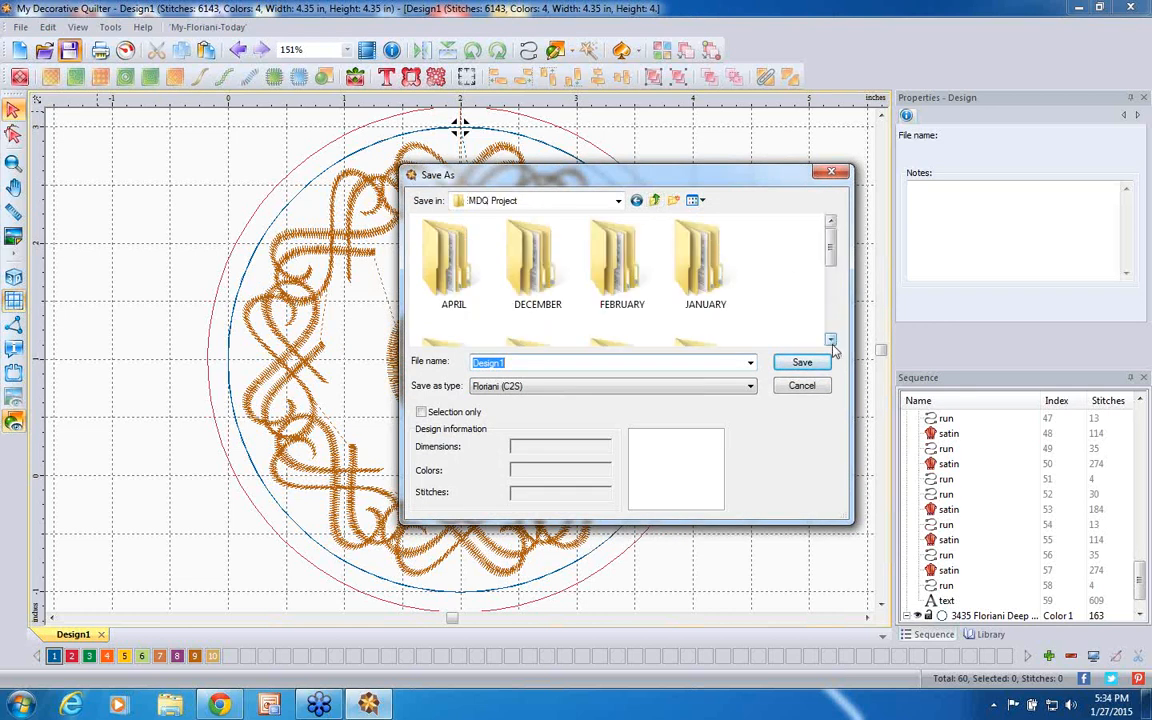
double_click(705, 258)
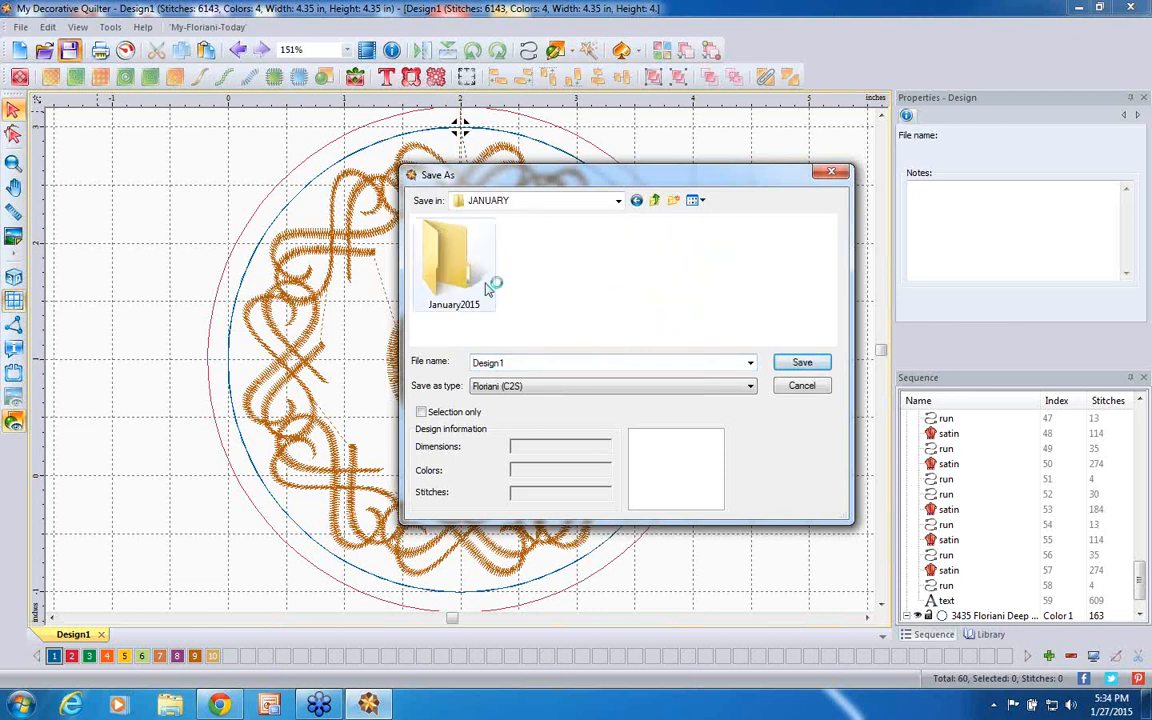
double_click(466, 268)
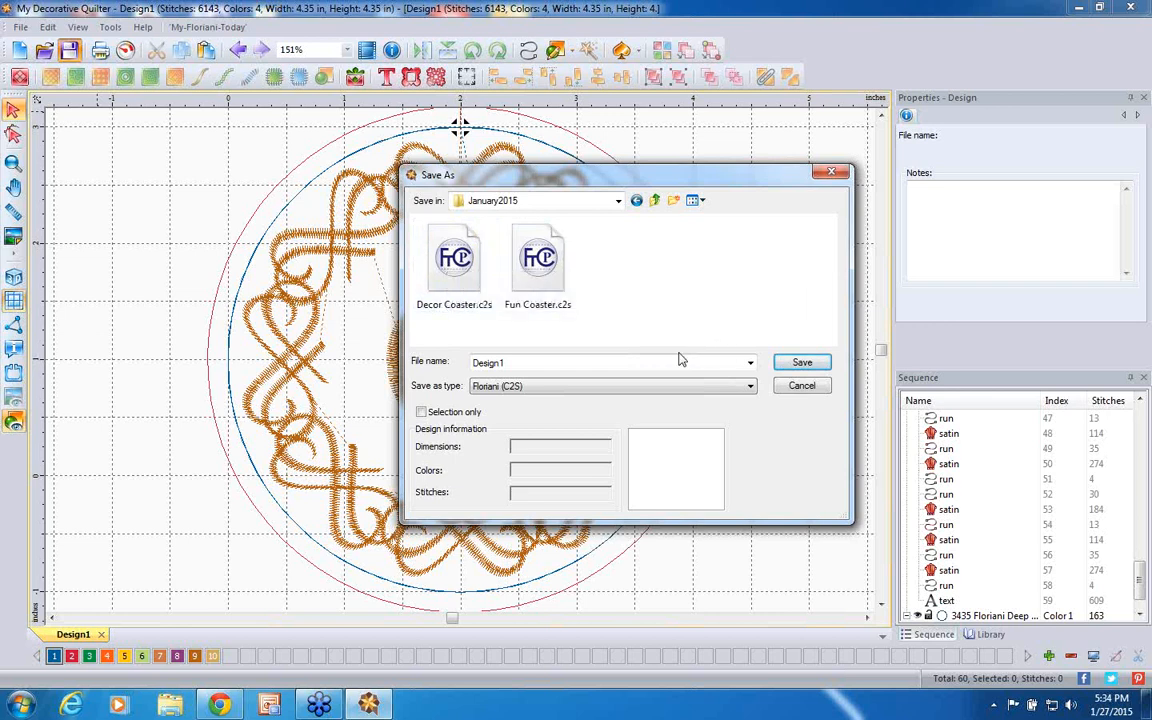
double_click(561, 361)
type("My Decor Coaster")
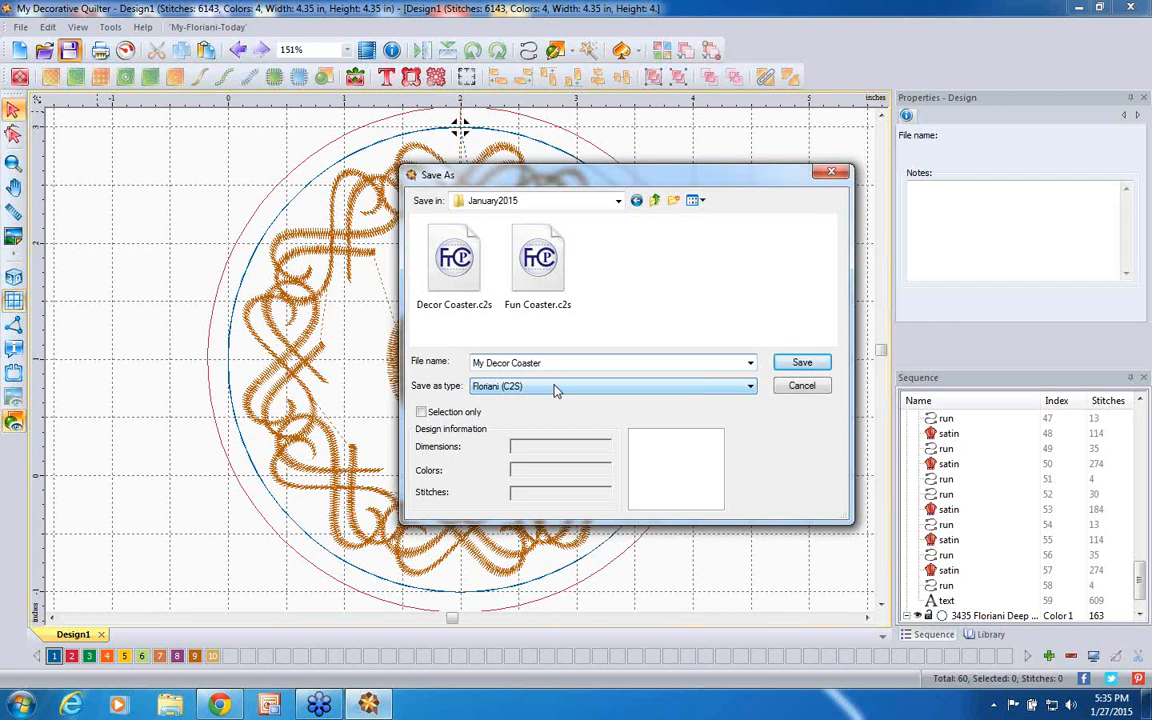
left_click(812, 367)
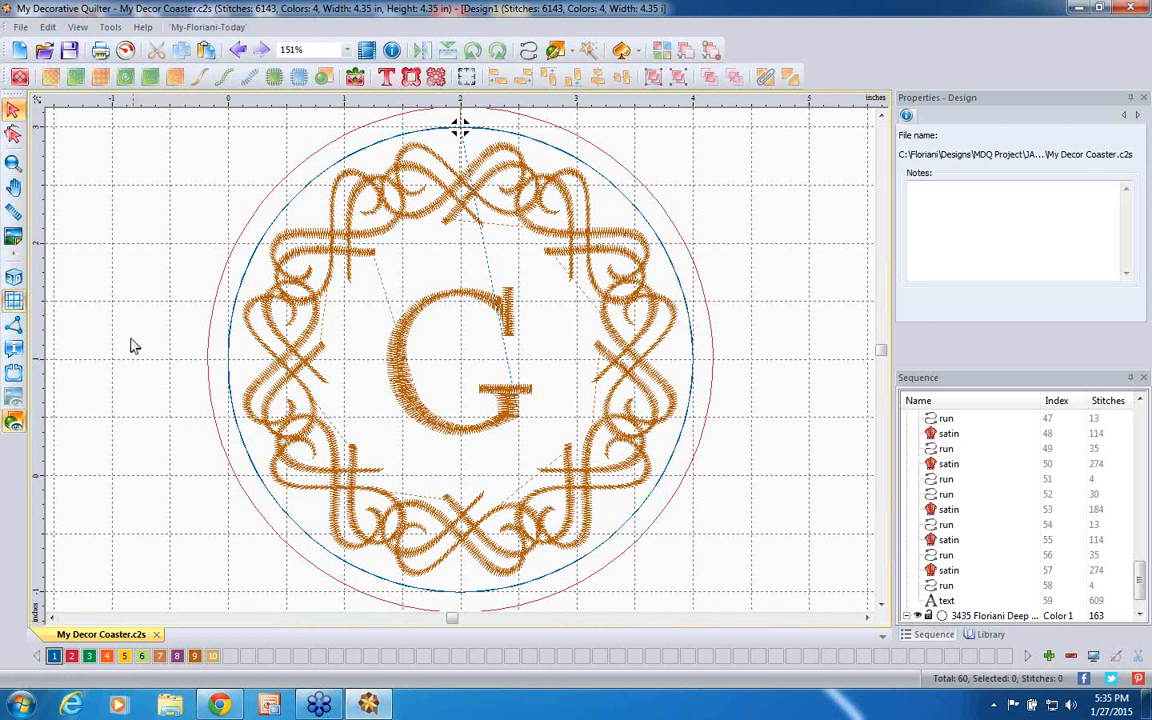
- Save a copy of My Decor Coaster in the Baby Lock/Brother/Bernina (PES v9) format in the January2015 folder
left_click(19, 27)
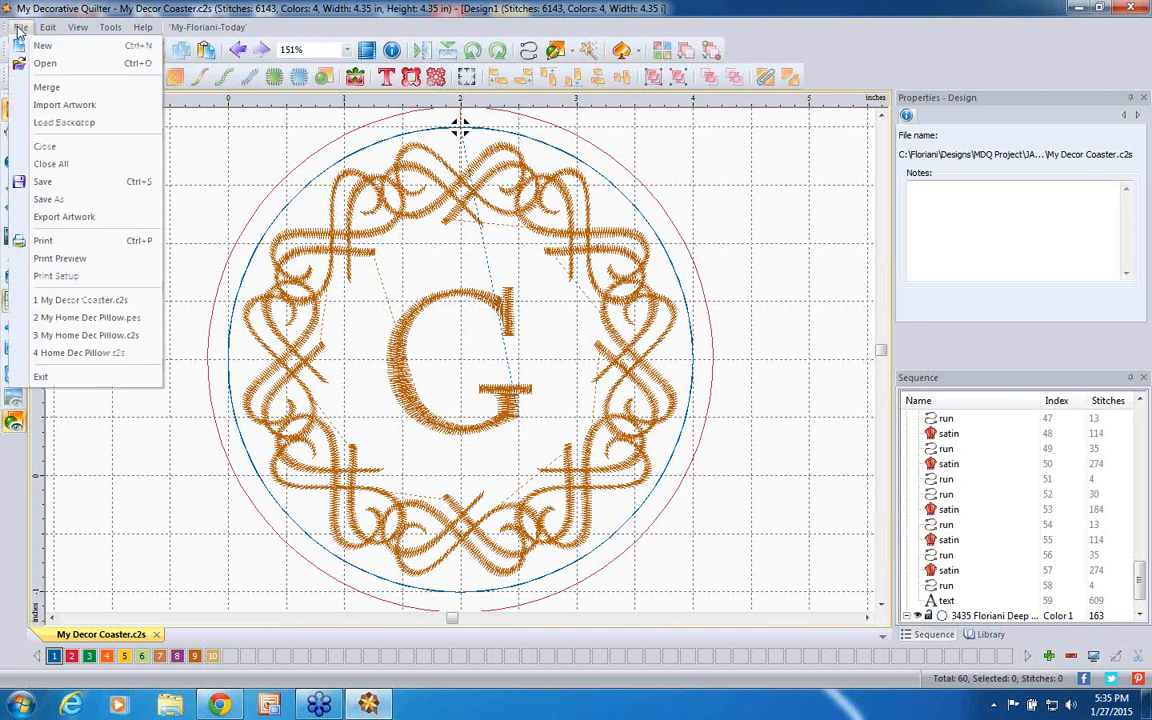
left_click(48, 200)
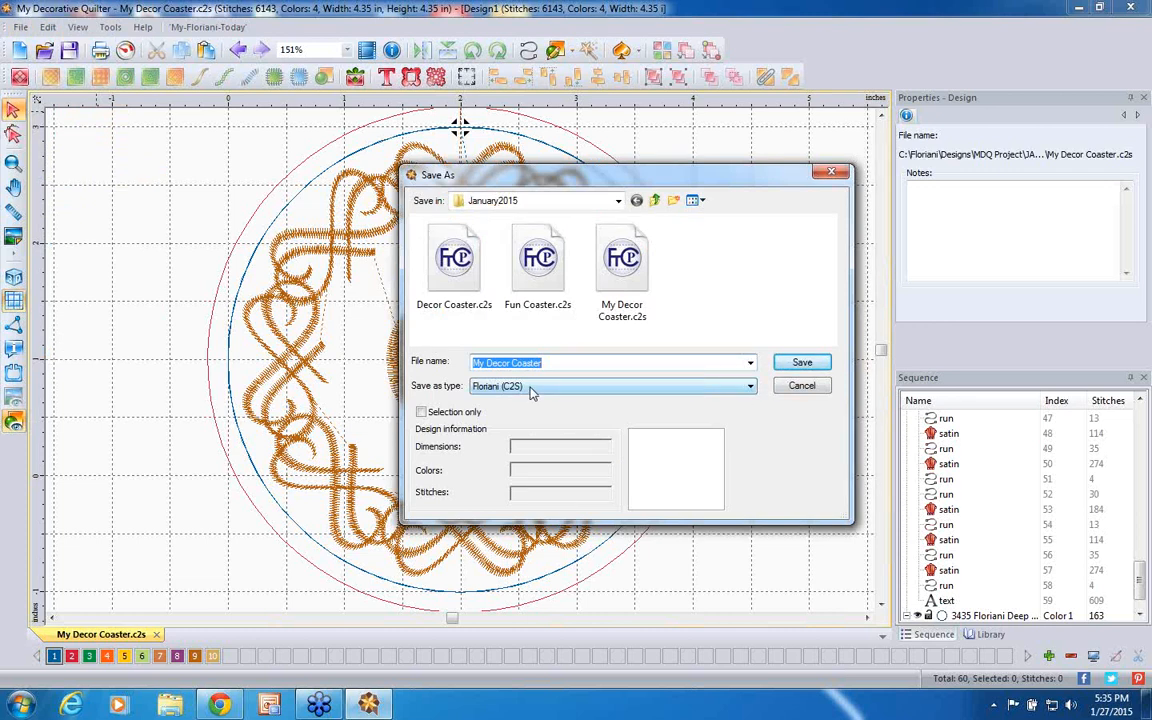
left_click(752, 390)
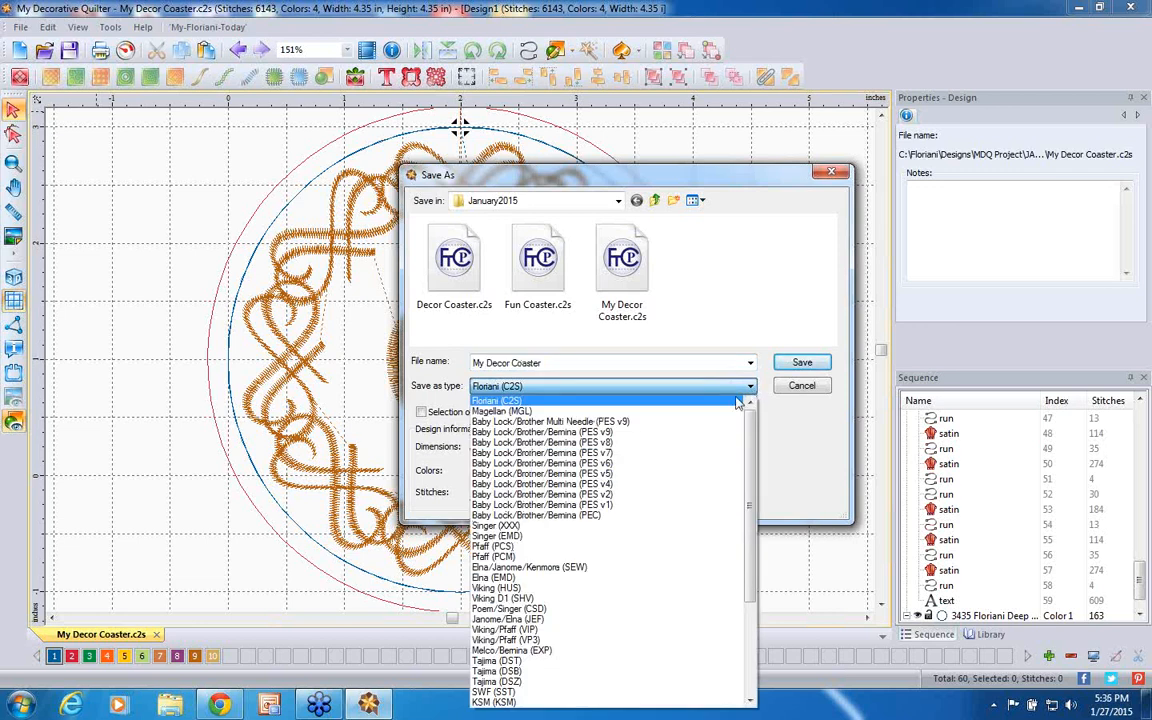
left_click(663, 433)
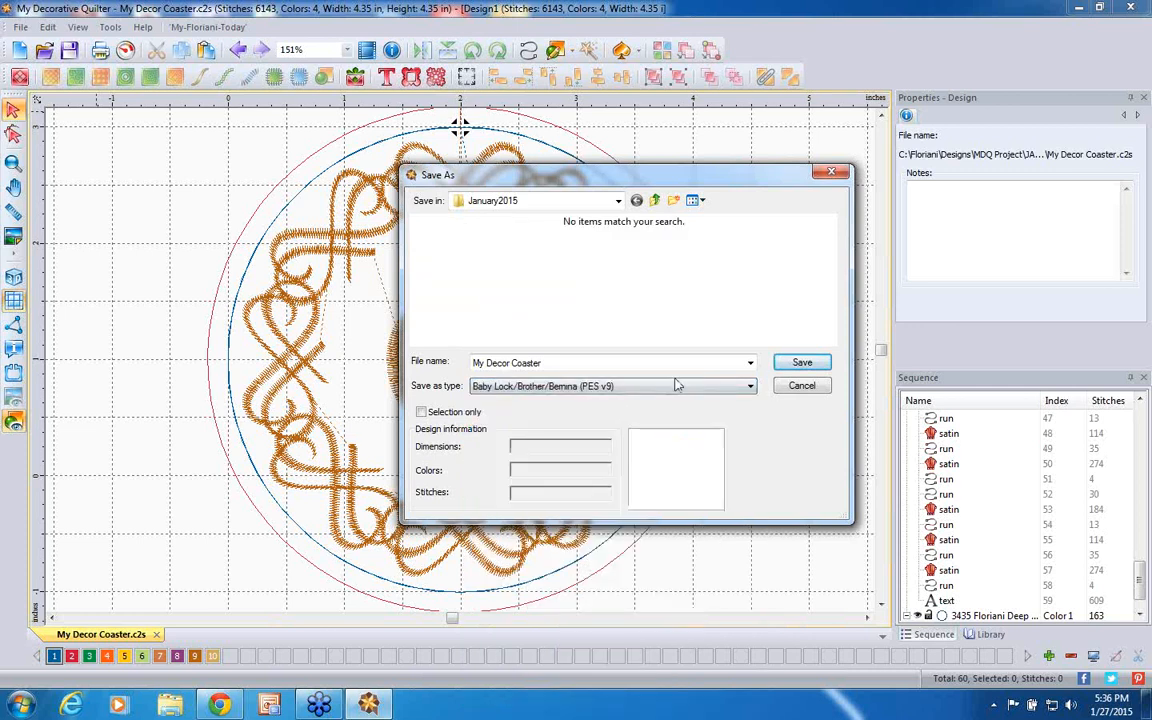
left_click(801, 364)
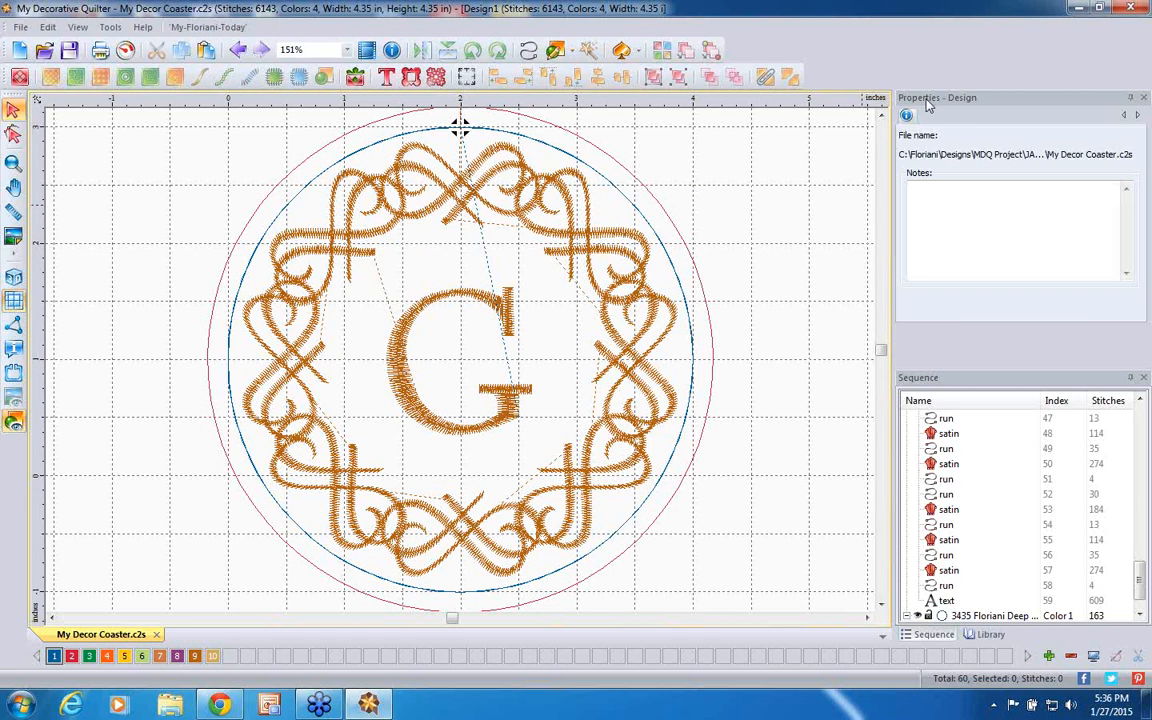
- Minimize the design window, open Decor Coaster Assembly.ppt in PowerPoint Viewer and advance to the Materials Required slide
left_click(1075, 9)
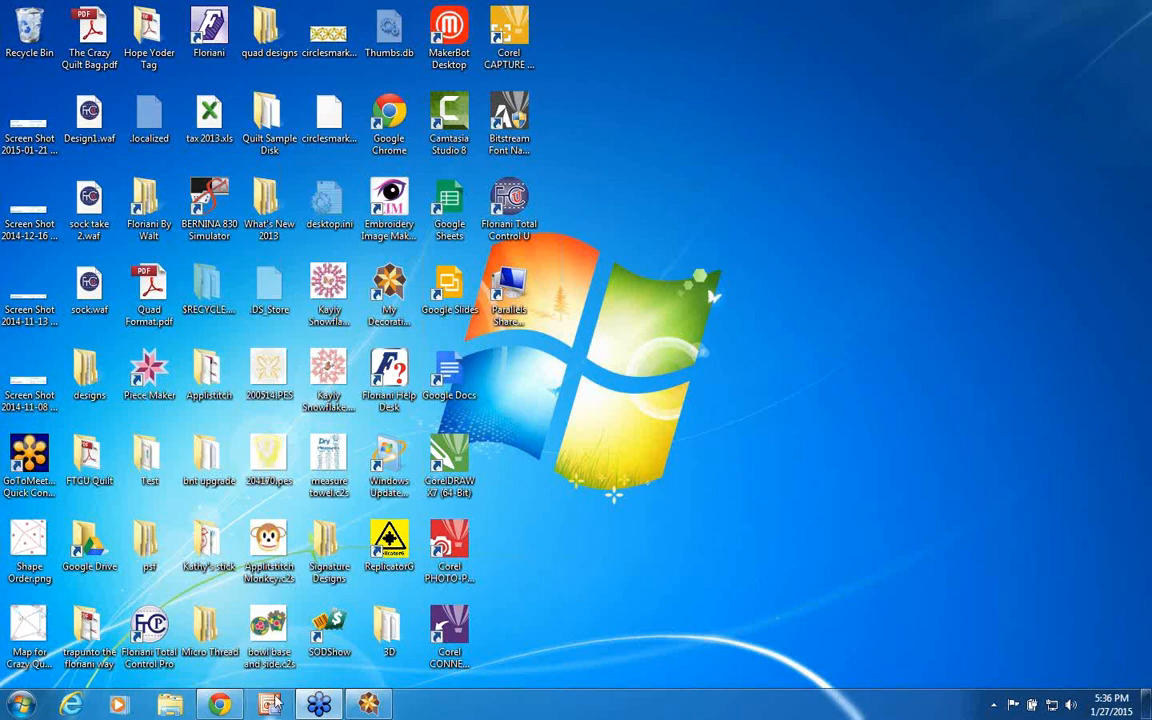
right_click(271, 702)
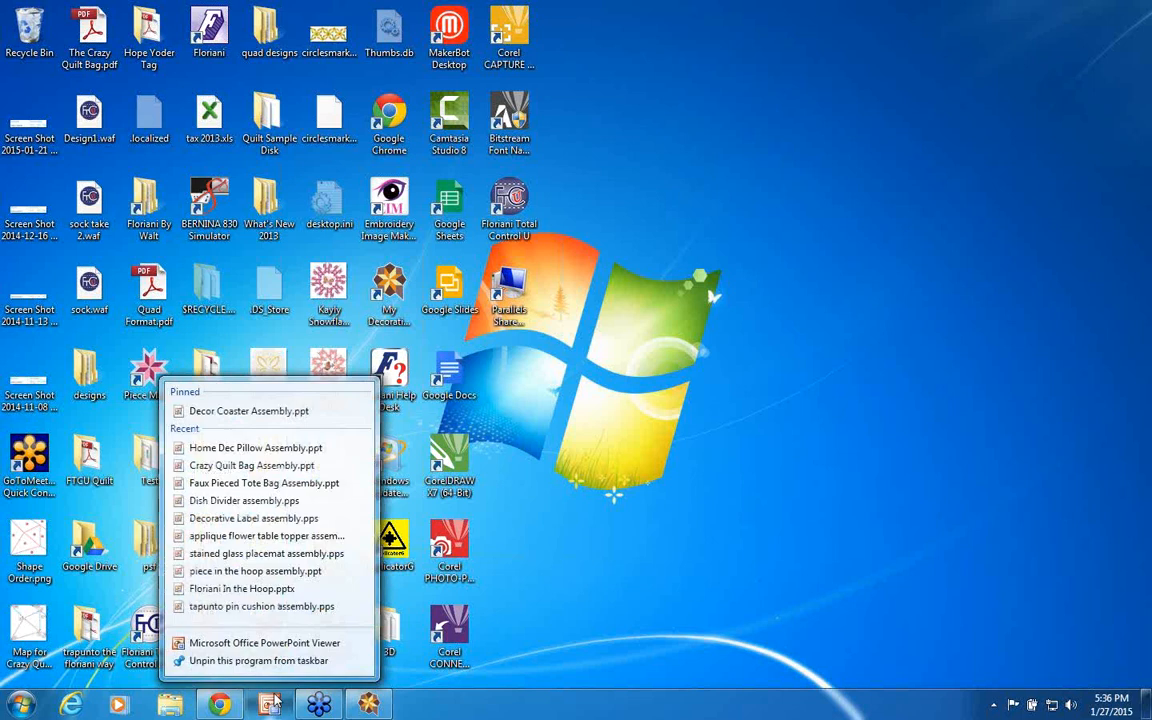
left_click(280, 421)
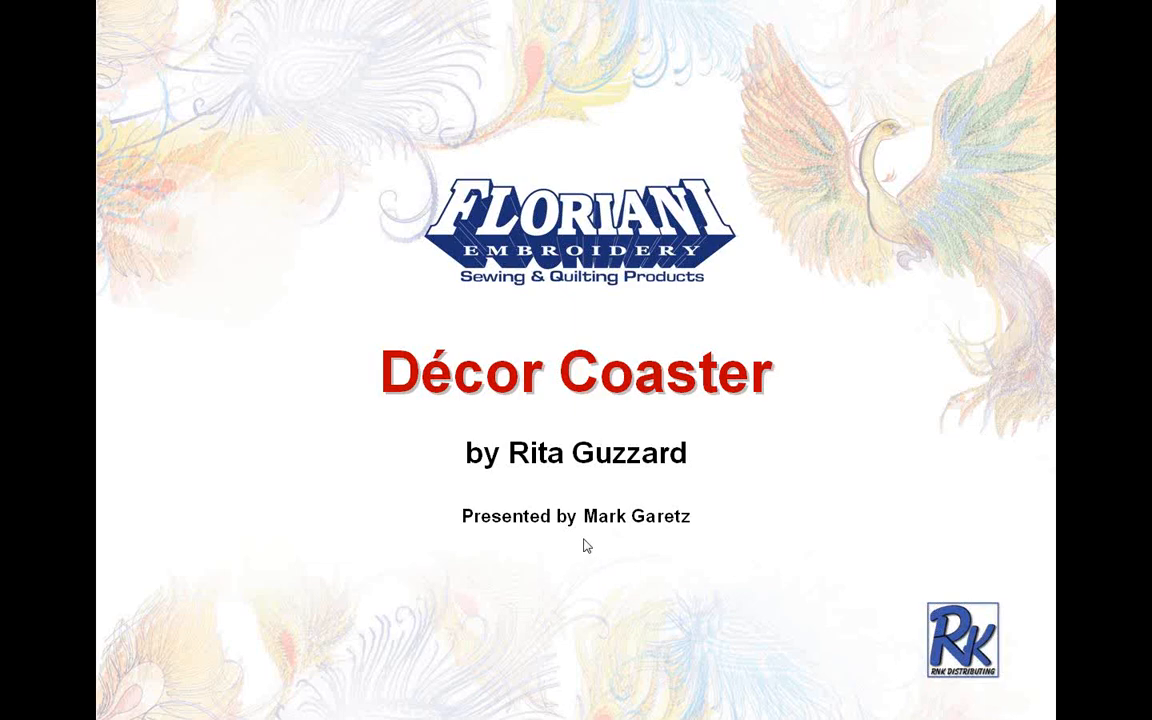
left_click(587, 546)
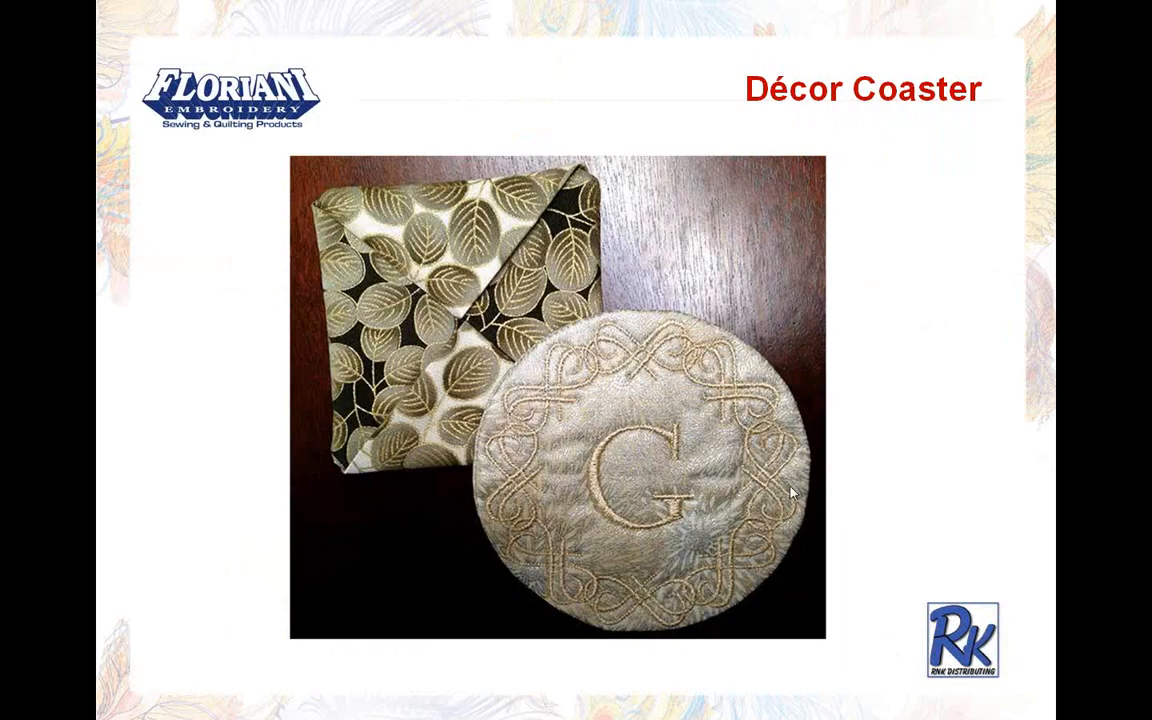
left_click(735, 520)
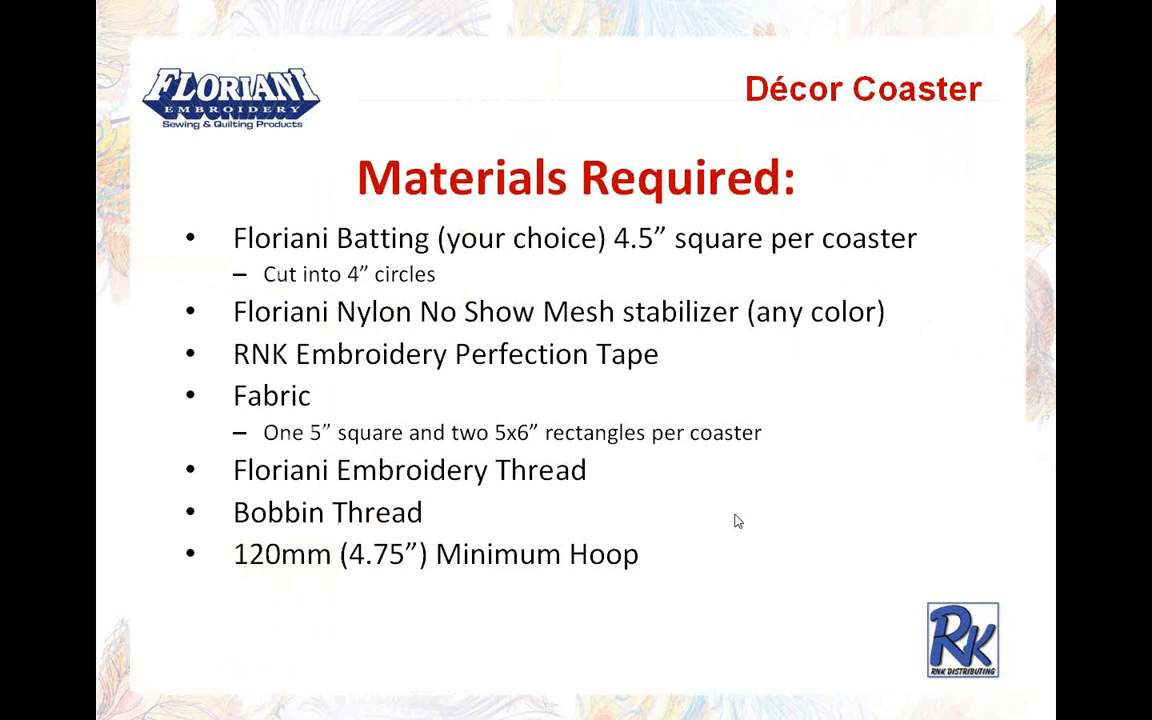